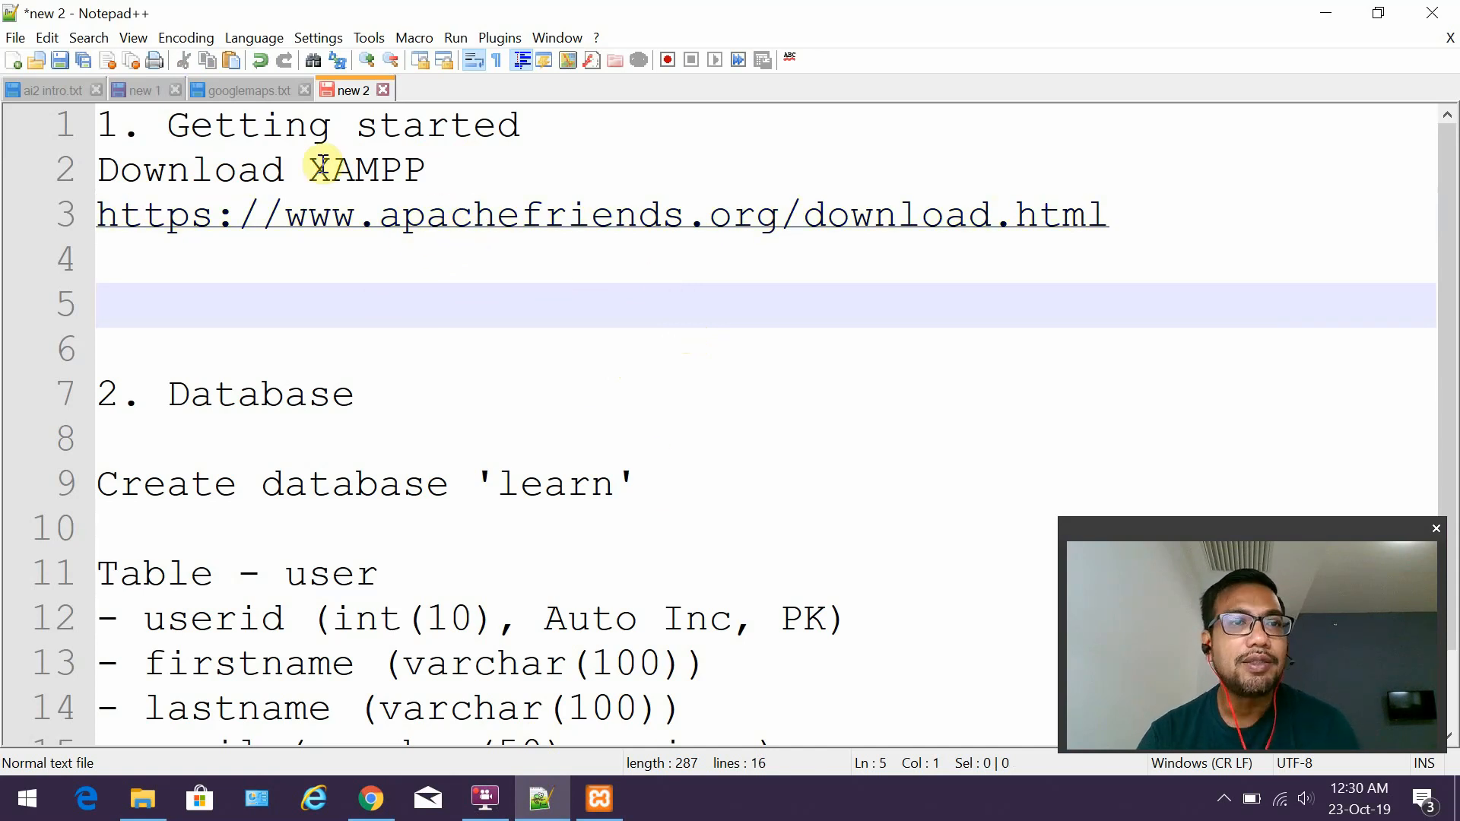
Select 'XAMPP' on line 2 of the notes and bring up Chrome's XAMPP download page.
left_click_drag(312, 169, 498, 178)
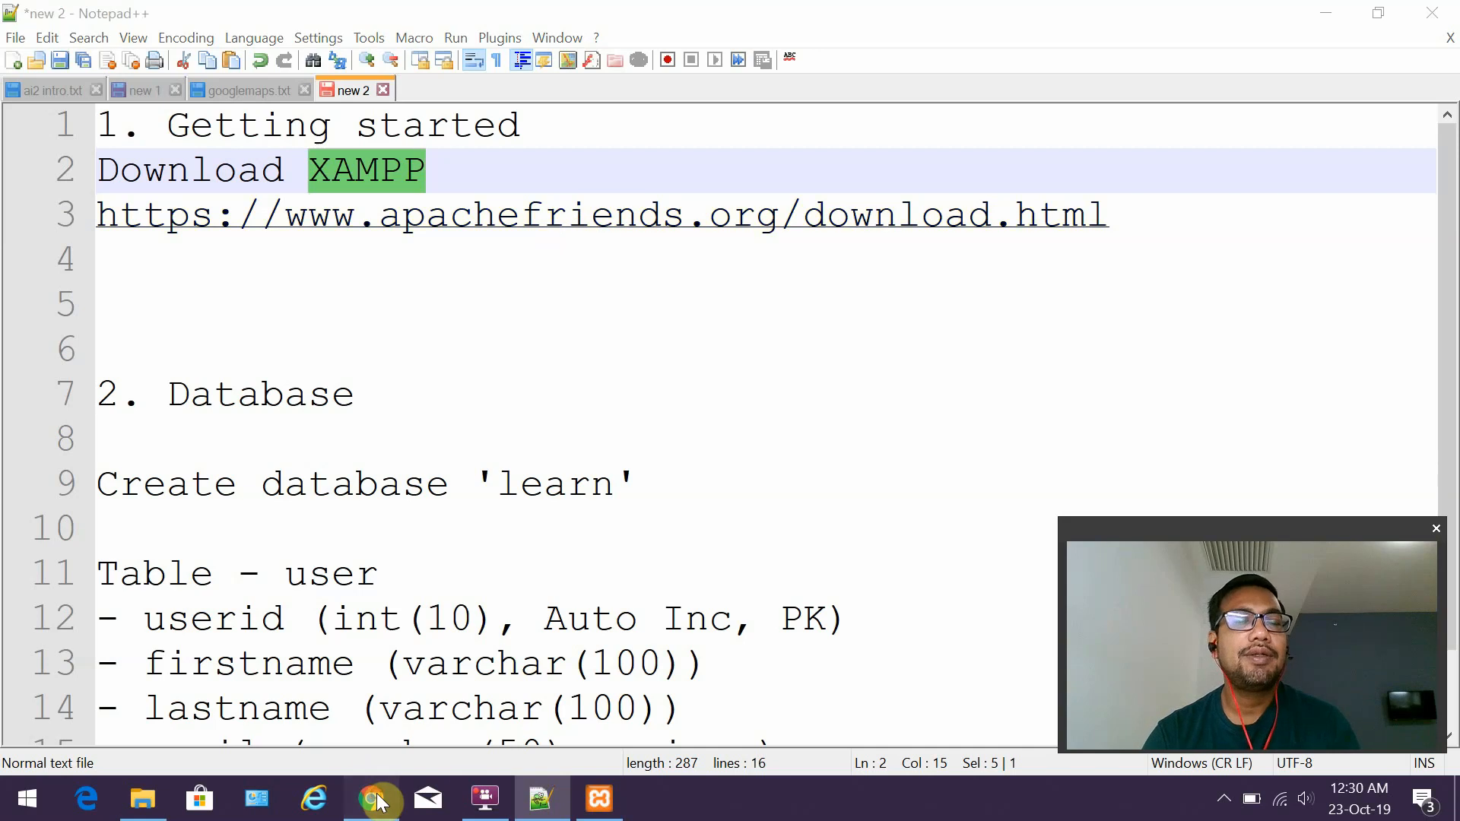
left_click(370, 797)
scroll(692, 339, "down", 1)
scroll(545, 324, "down", 1)
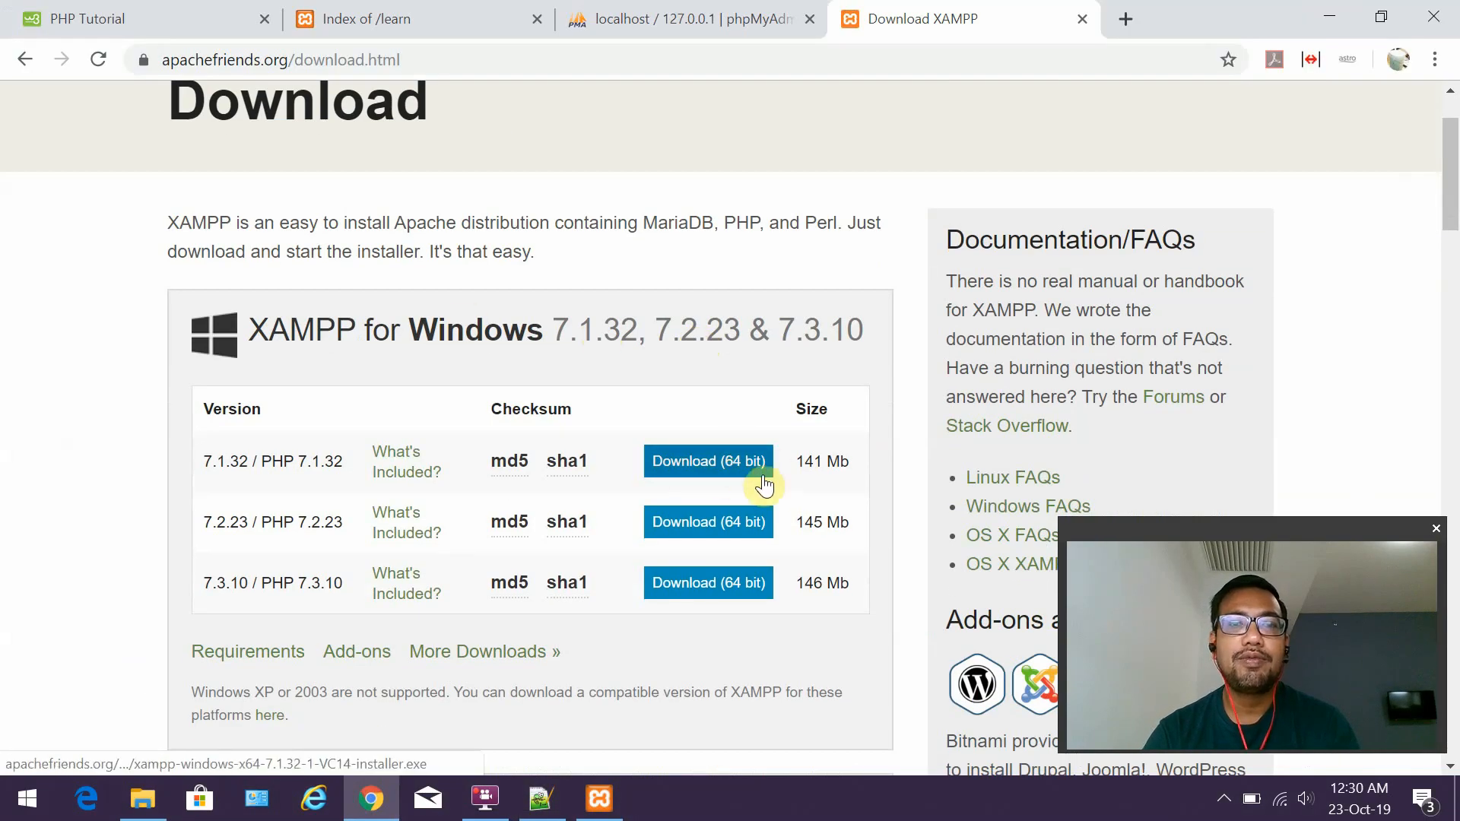
Download the XAMPP 7.1.32 64-bit Windows installer and bring up the XAMPP Control Panel.
left_click(728, 462)
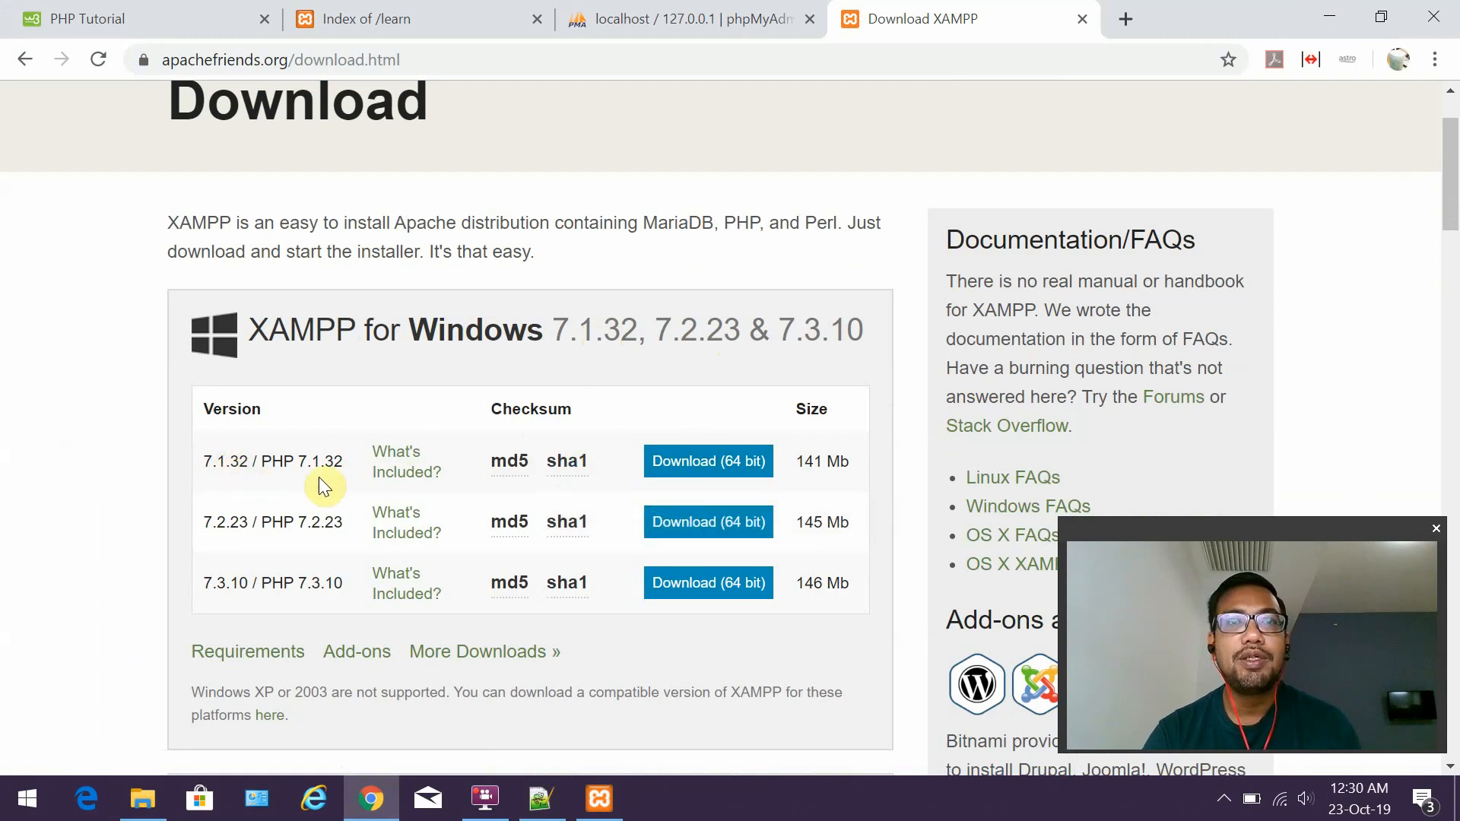
left_click(600, 799)
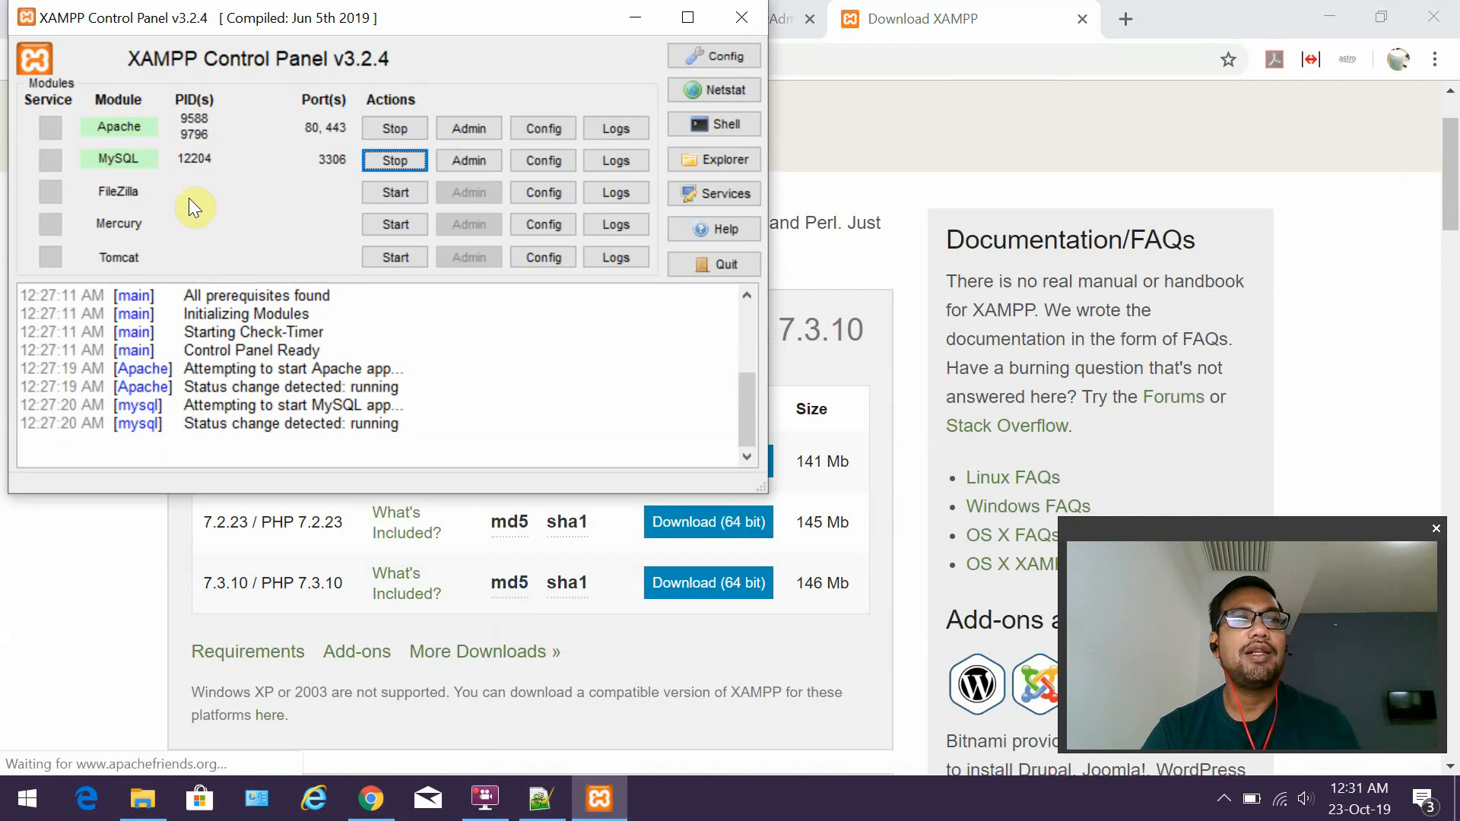
Minimize the XAMPP Control Panel, check the system tray icons, and start a new Chrome tab.
left_click(636, 23)
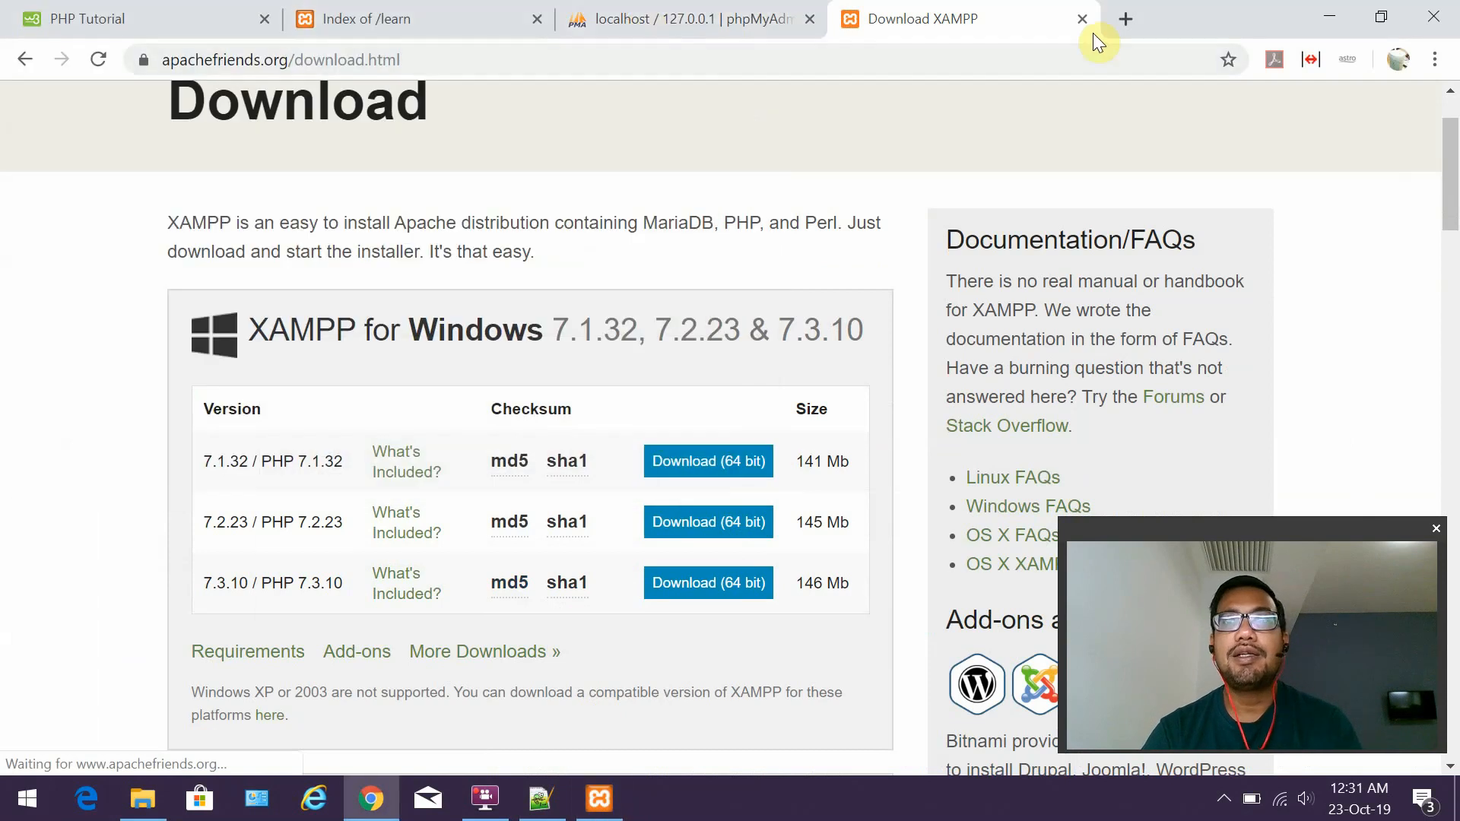
left_click(1225, 800)
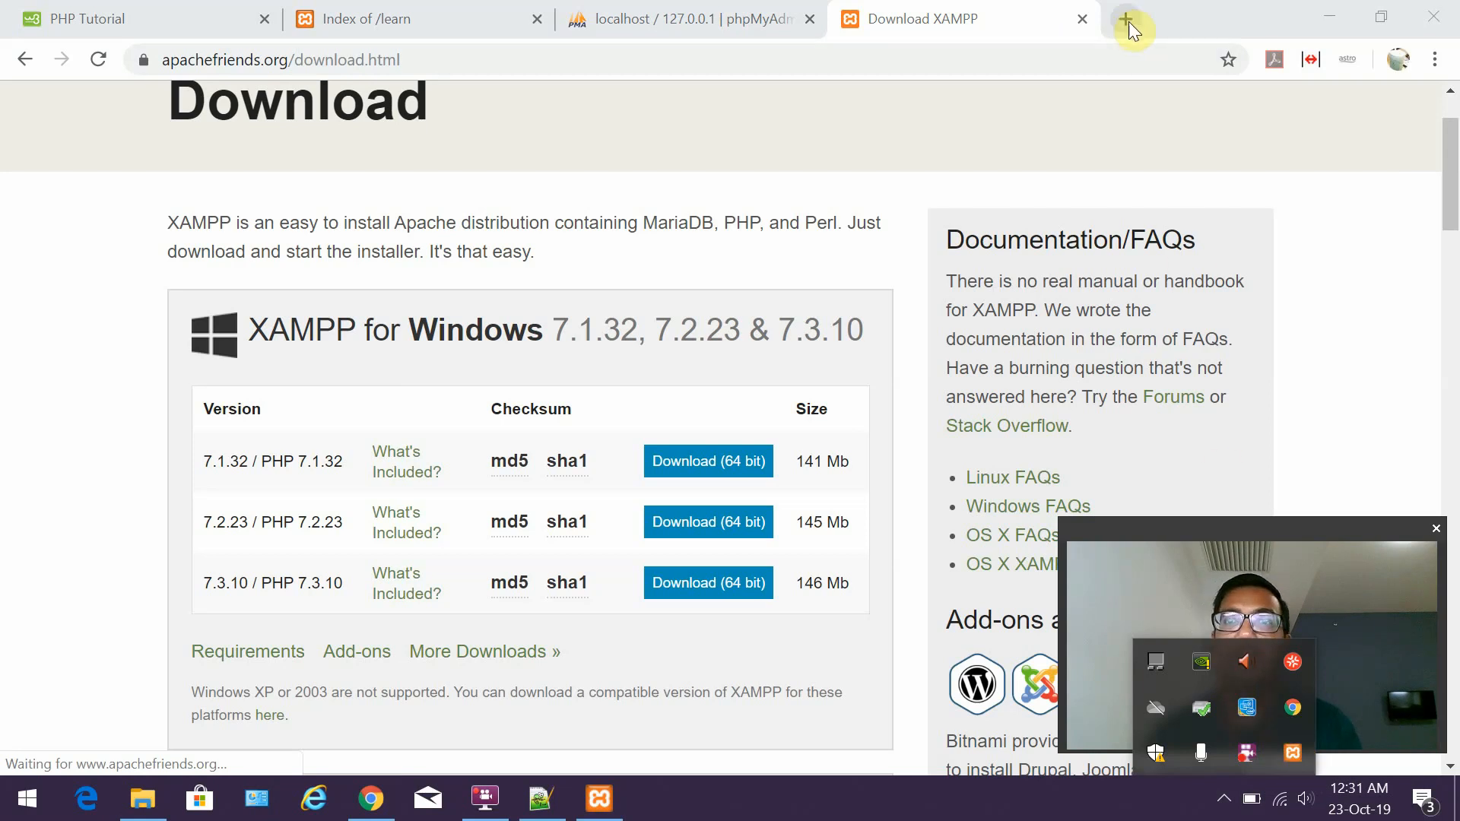
left_click(1339, 532)
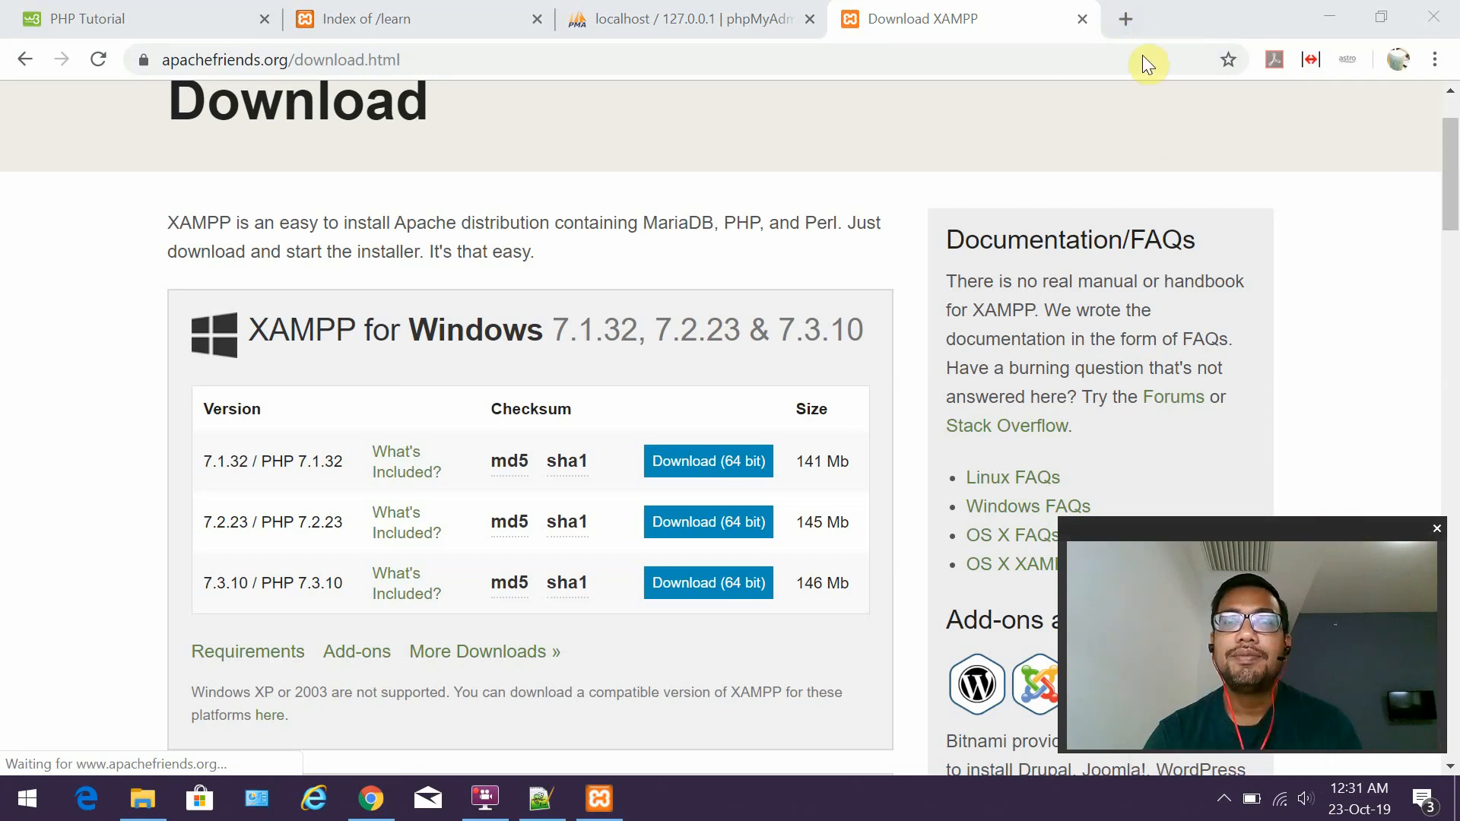
left_click(1125, 20)
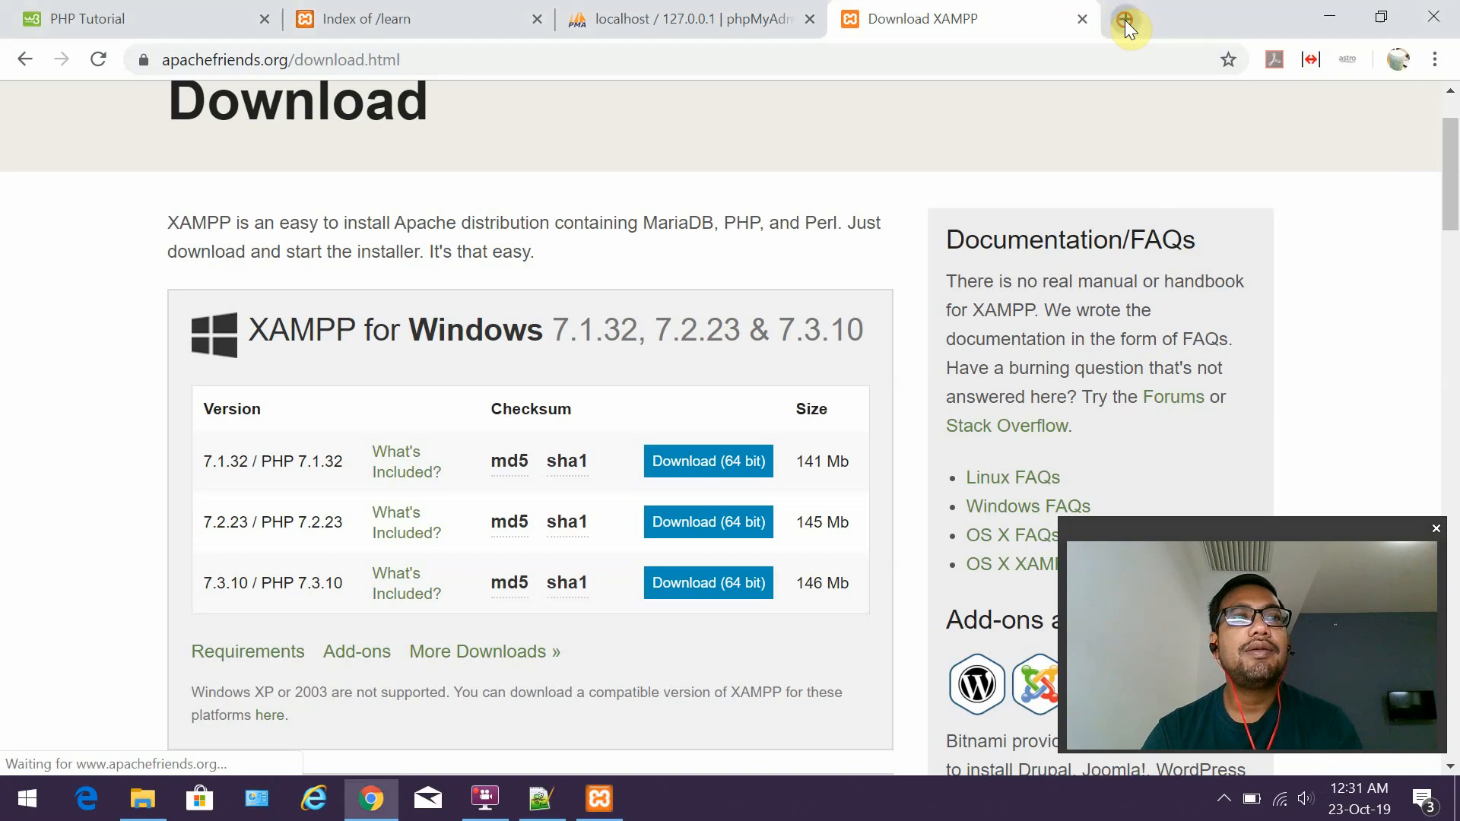
Load the local XAMPP dashboard at localhost.
type(";")
key("BackSpace")
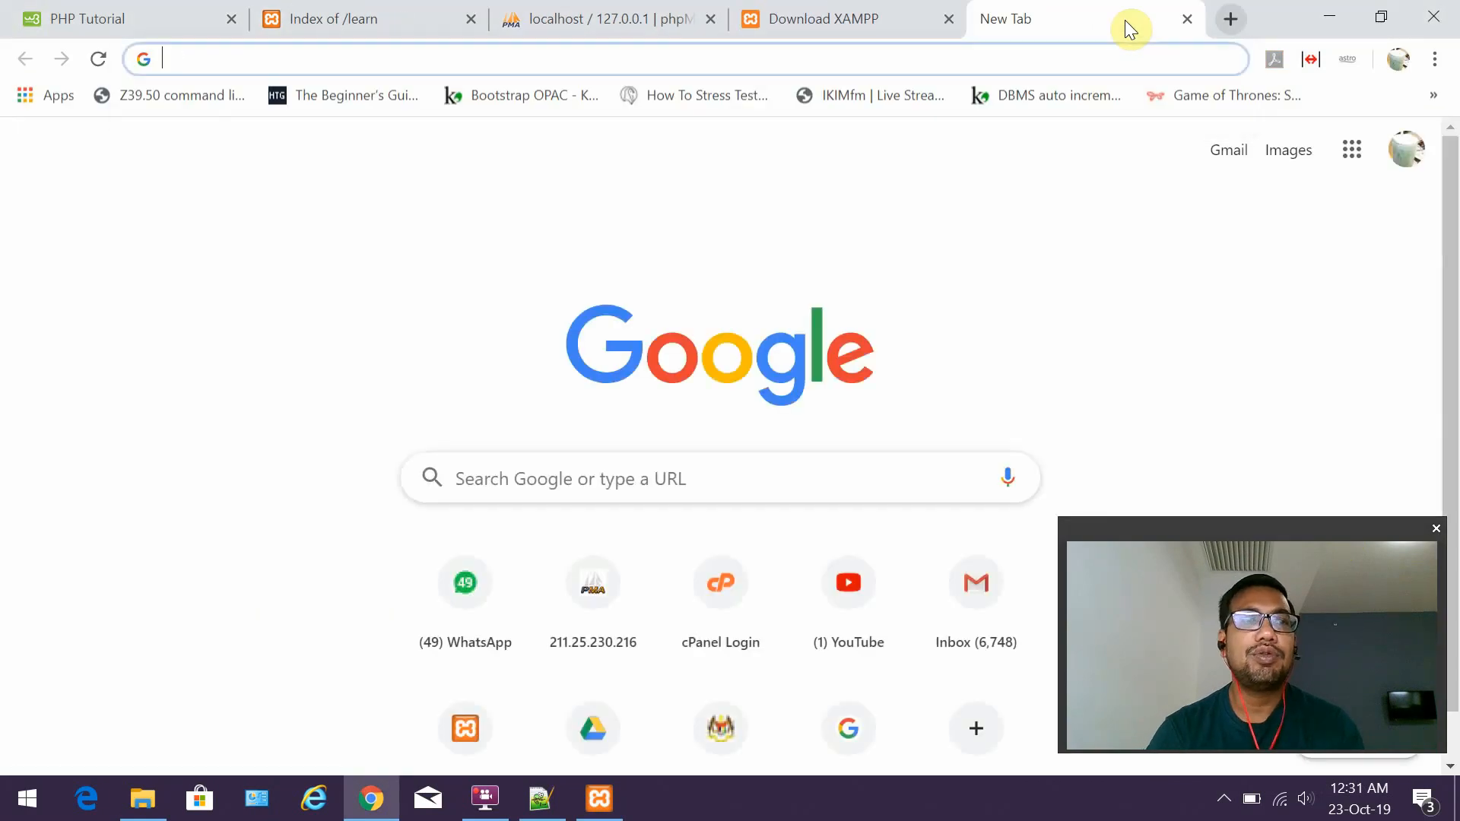
type("localhost")
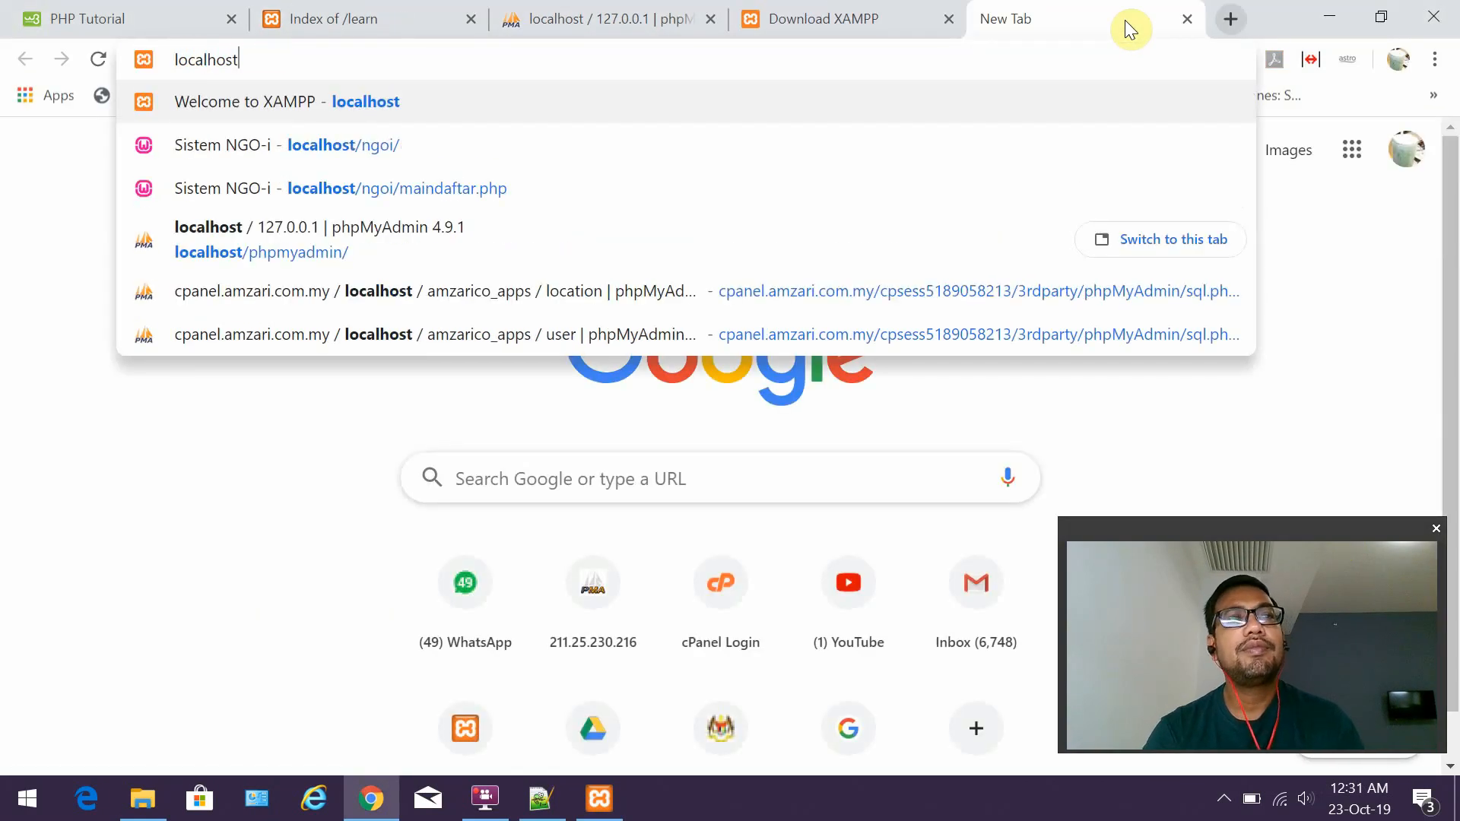
key("Return")
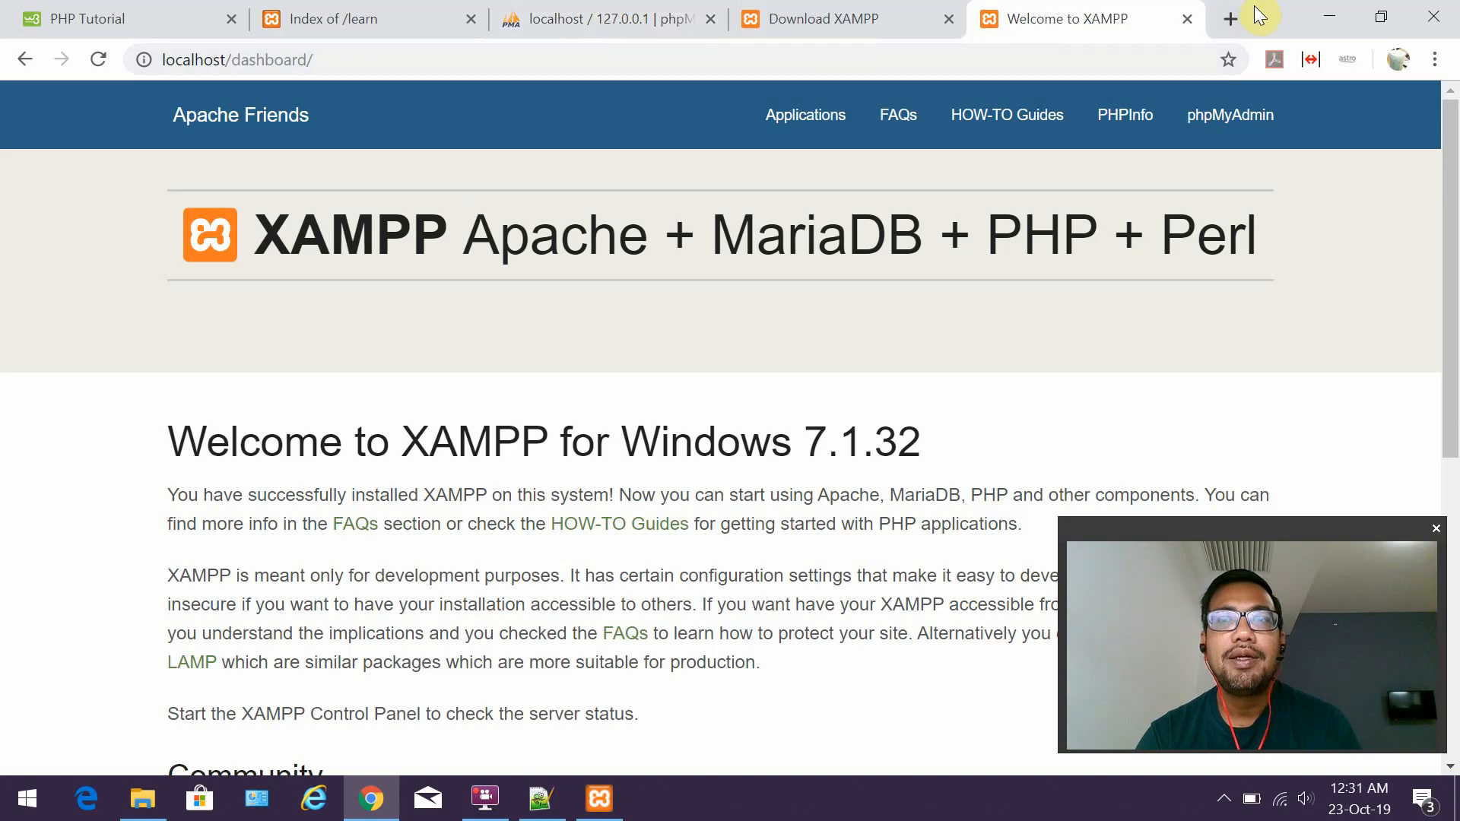
Open phpMyAdmin at localhost/phpmyadmin in another tab.
left_click(1230, 18)
type("lo")
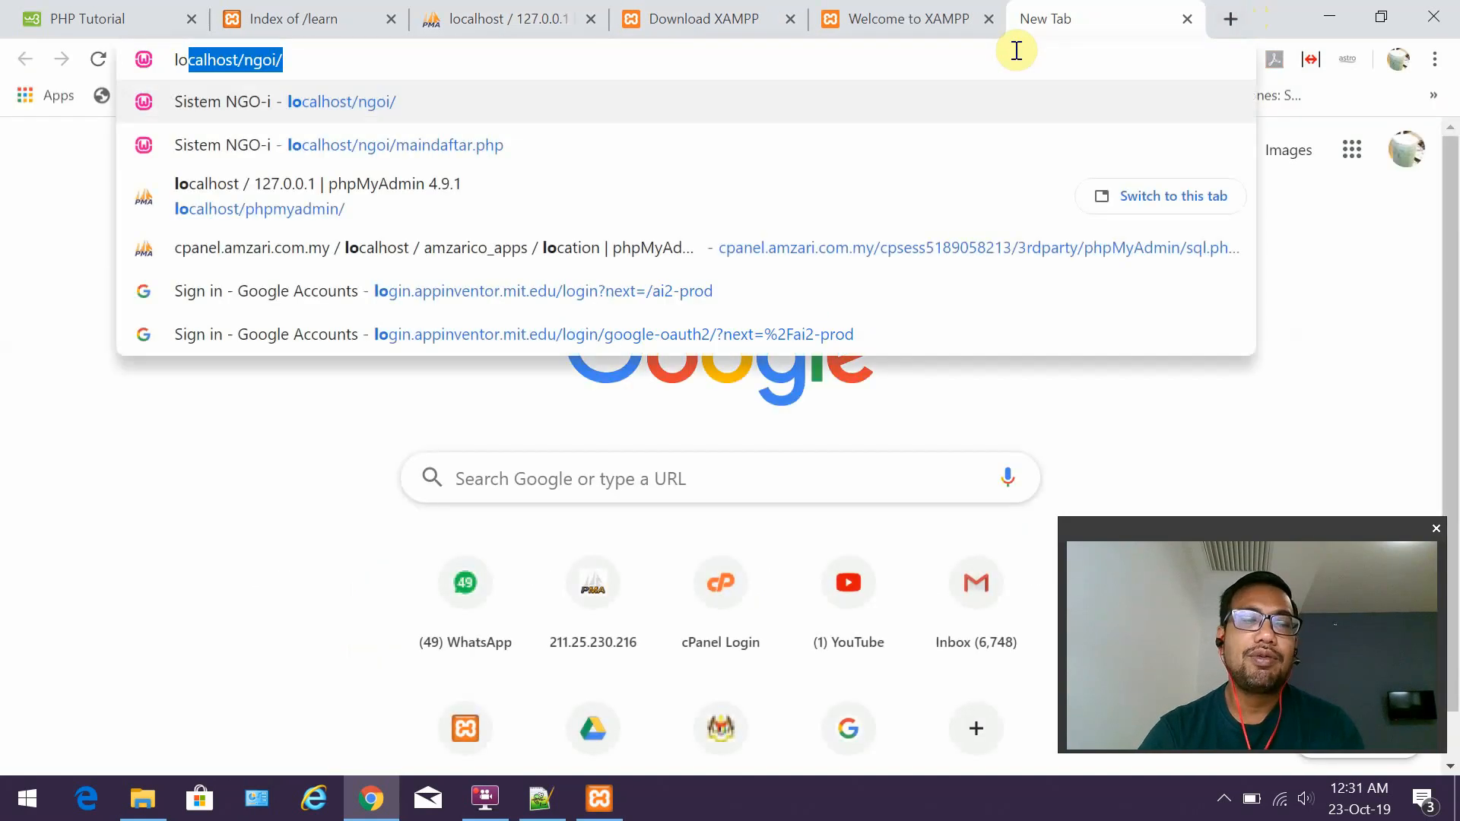
type("calhost/")
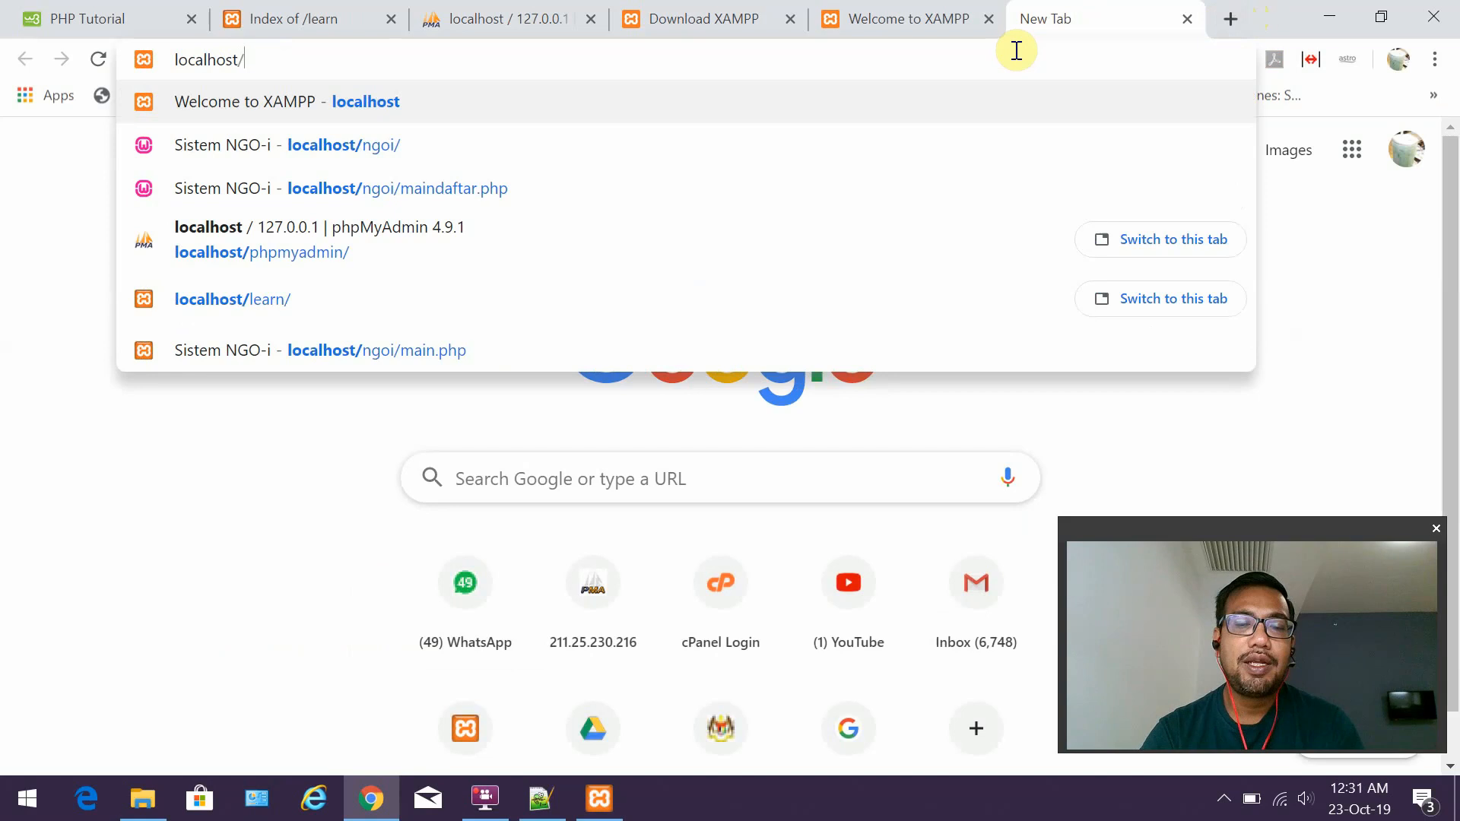
type("phpmyadmin")
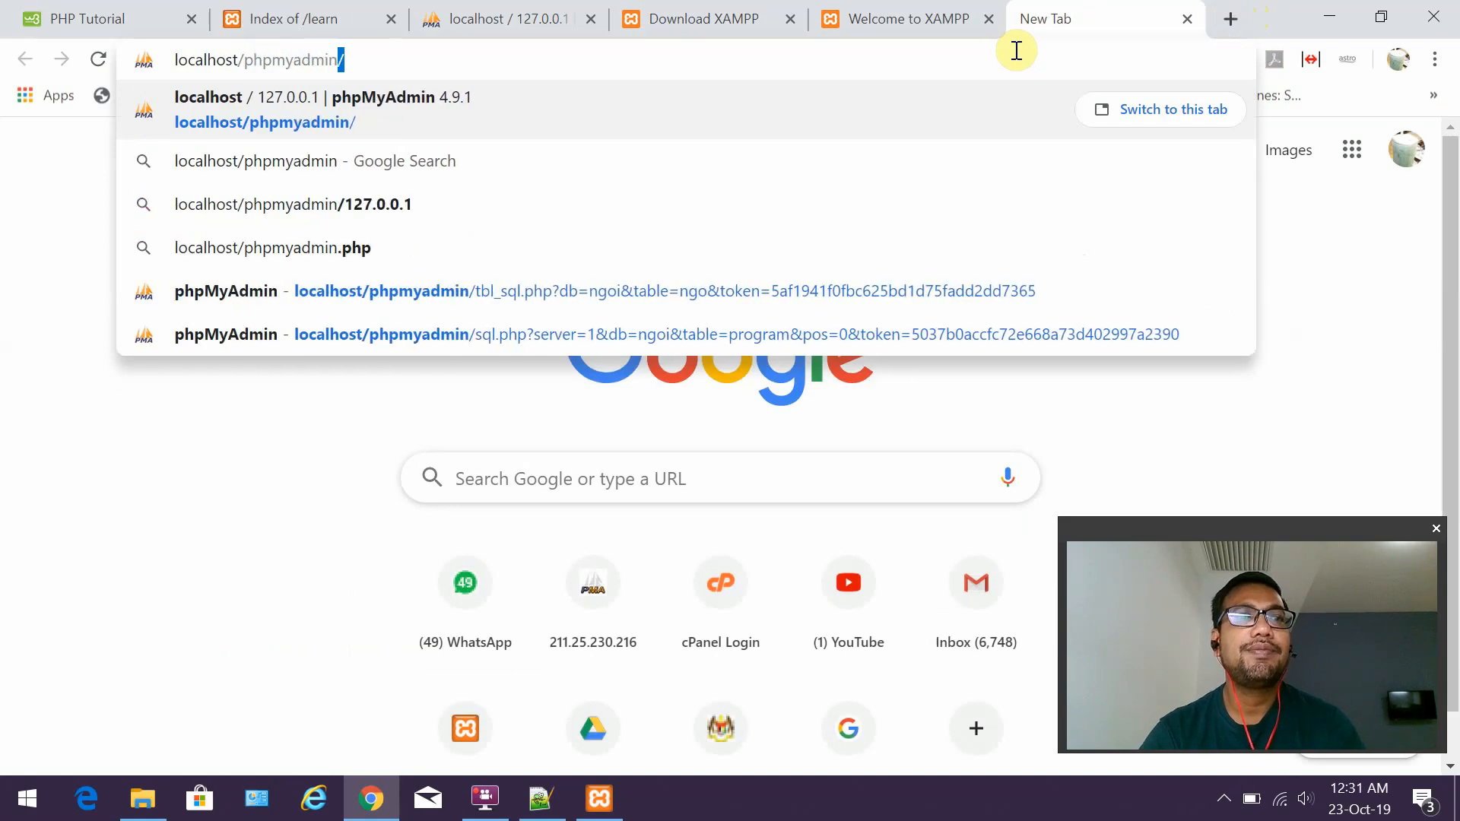
key("Return")
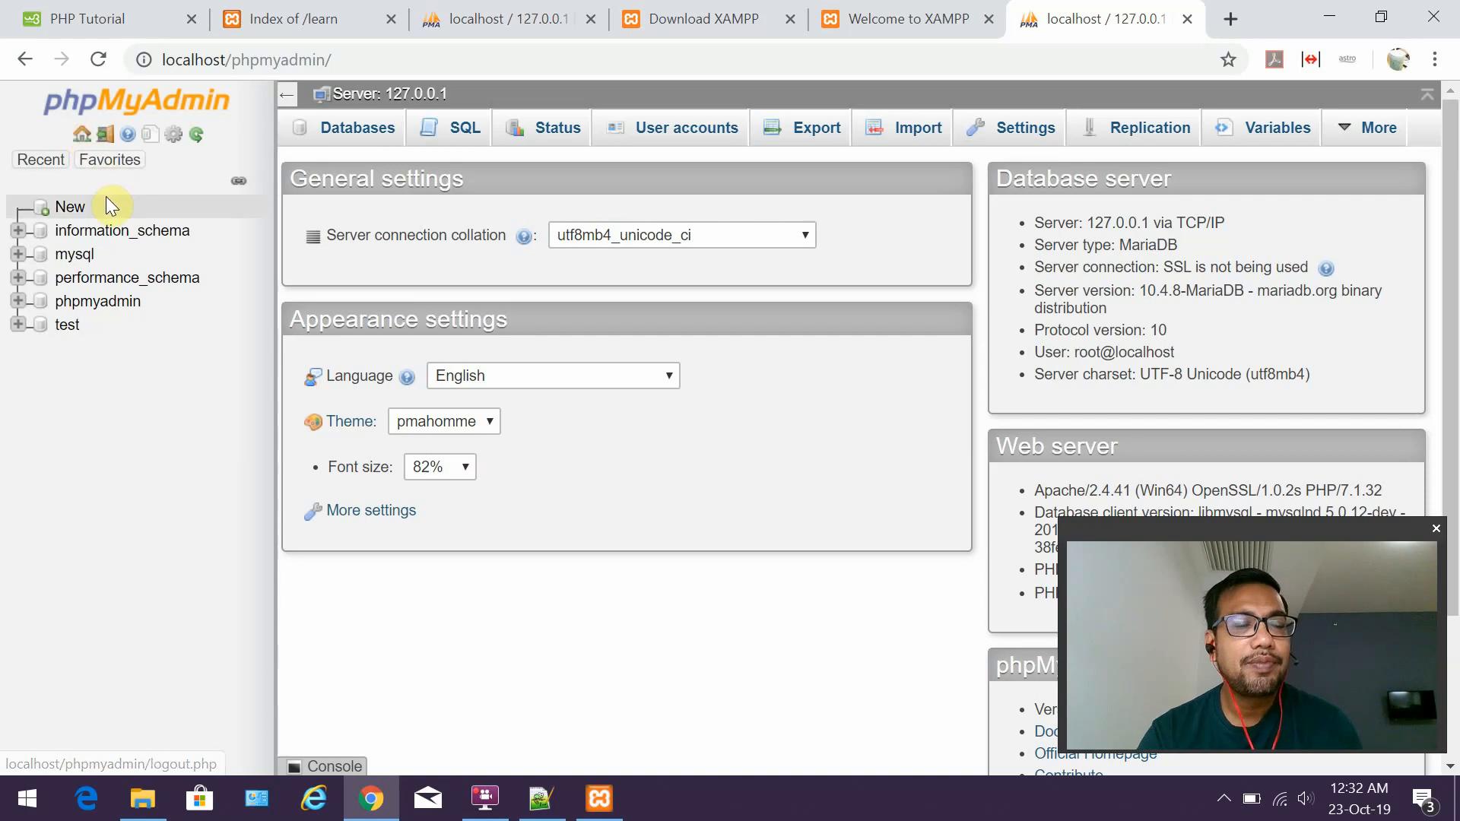
Zoom in on the phpMyAdmin home page, toggle the navigation panel, and return to Notepad++.
key("ctrl+plus")
key("ctrl+plus")
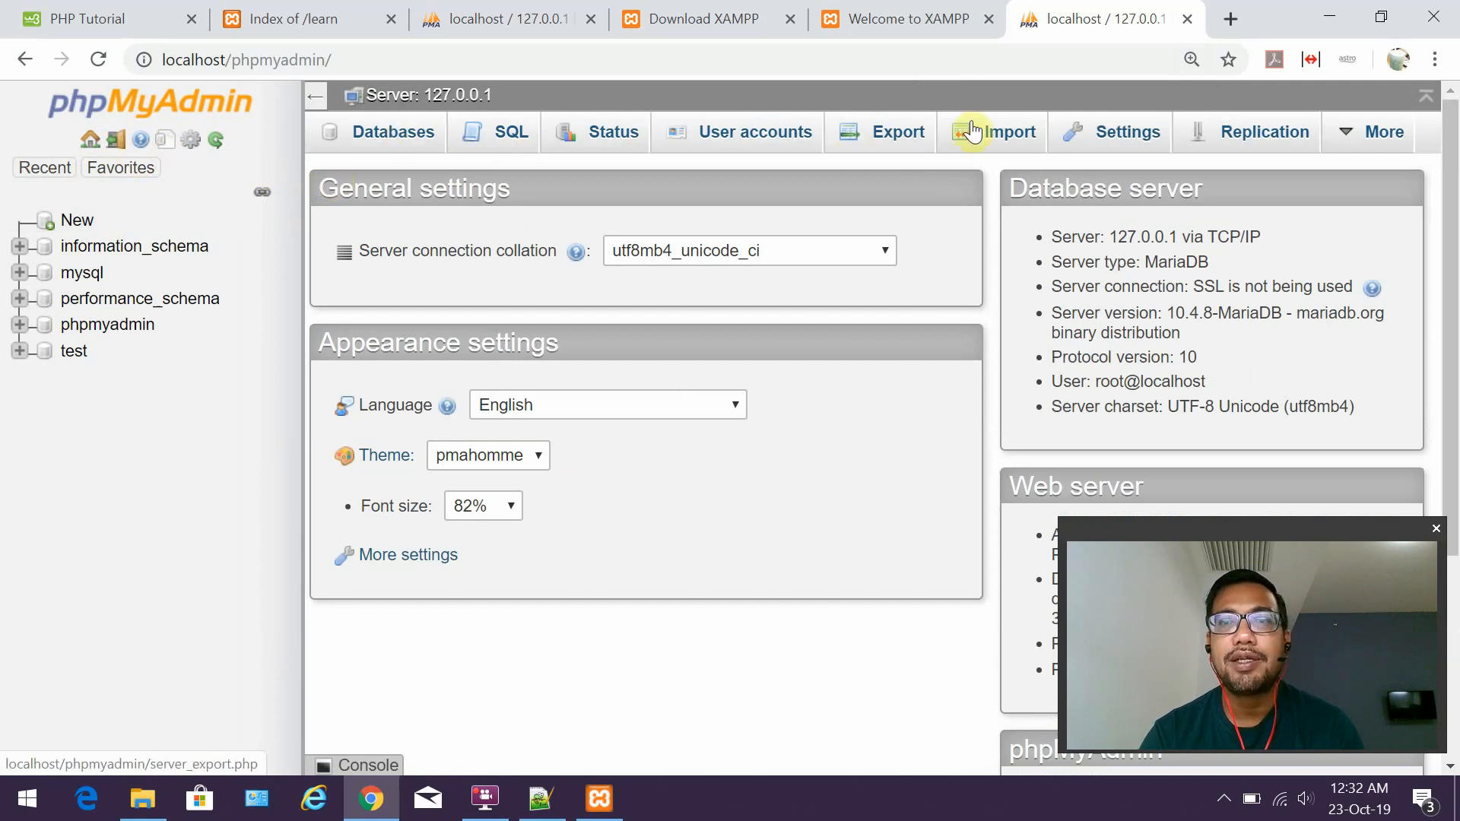
mouse_move(1404, 149)
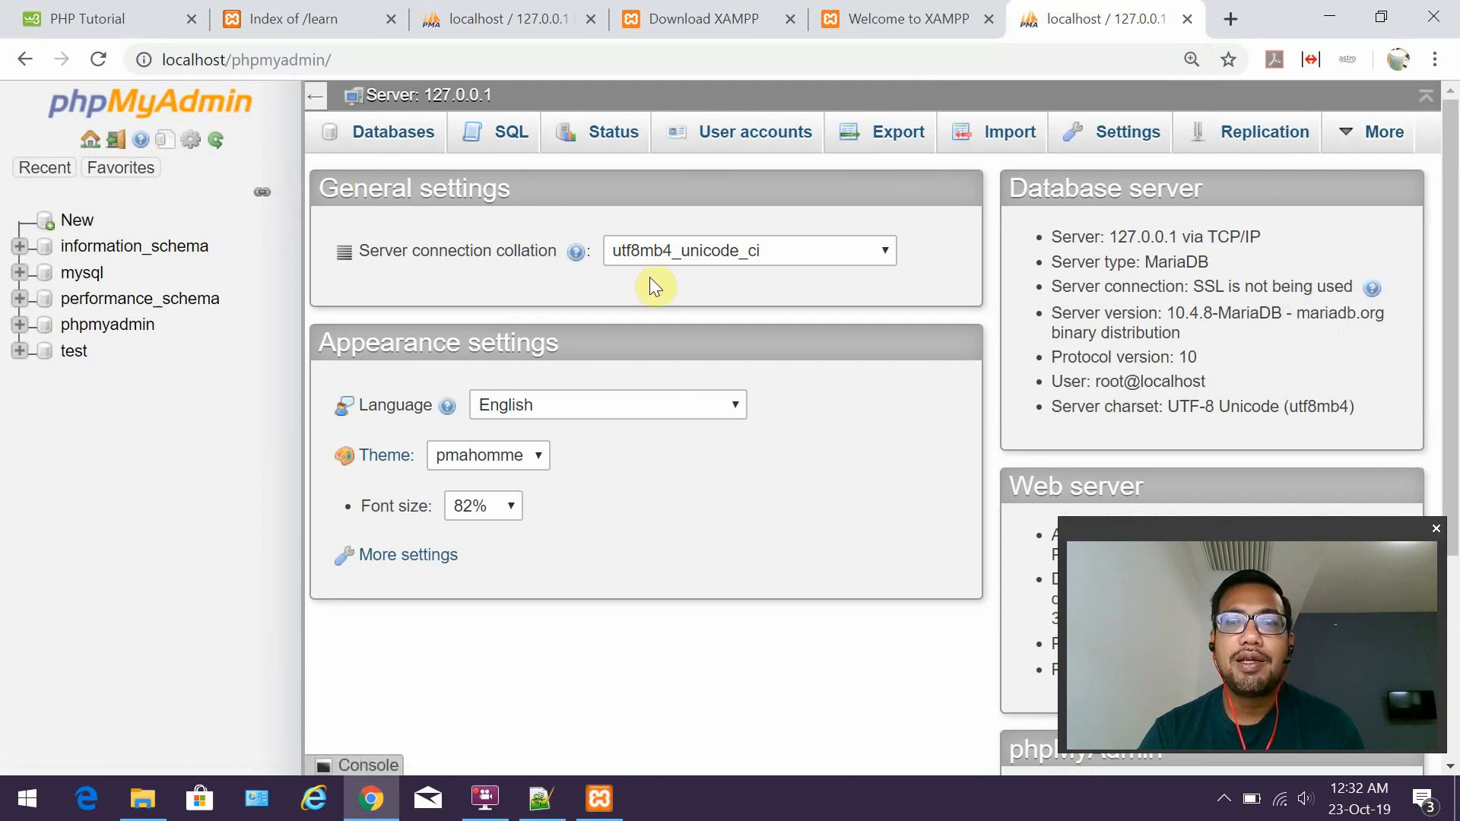
left_click(314, 105)
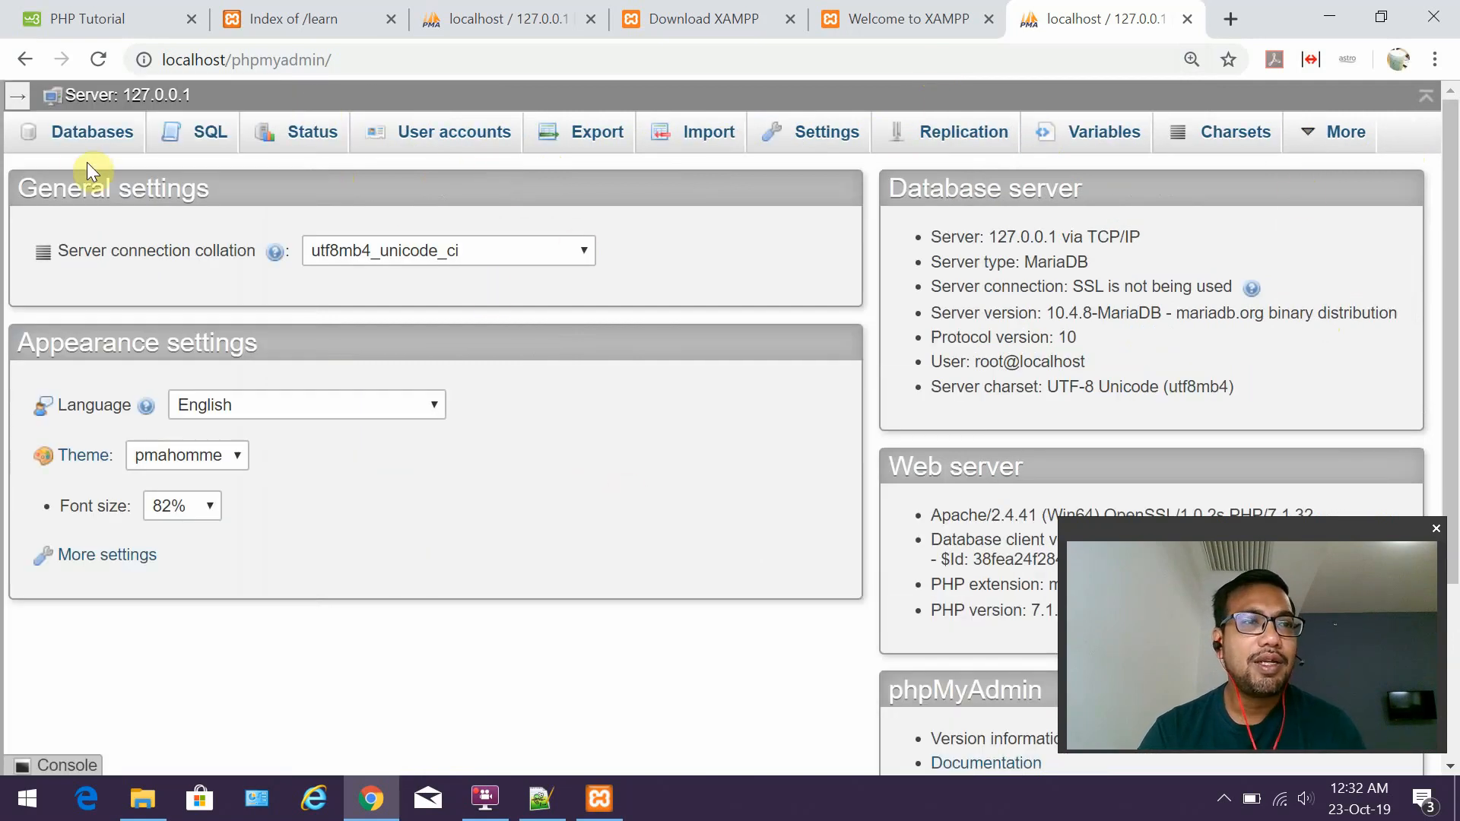
left_click(18, 103)
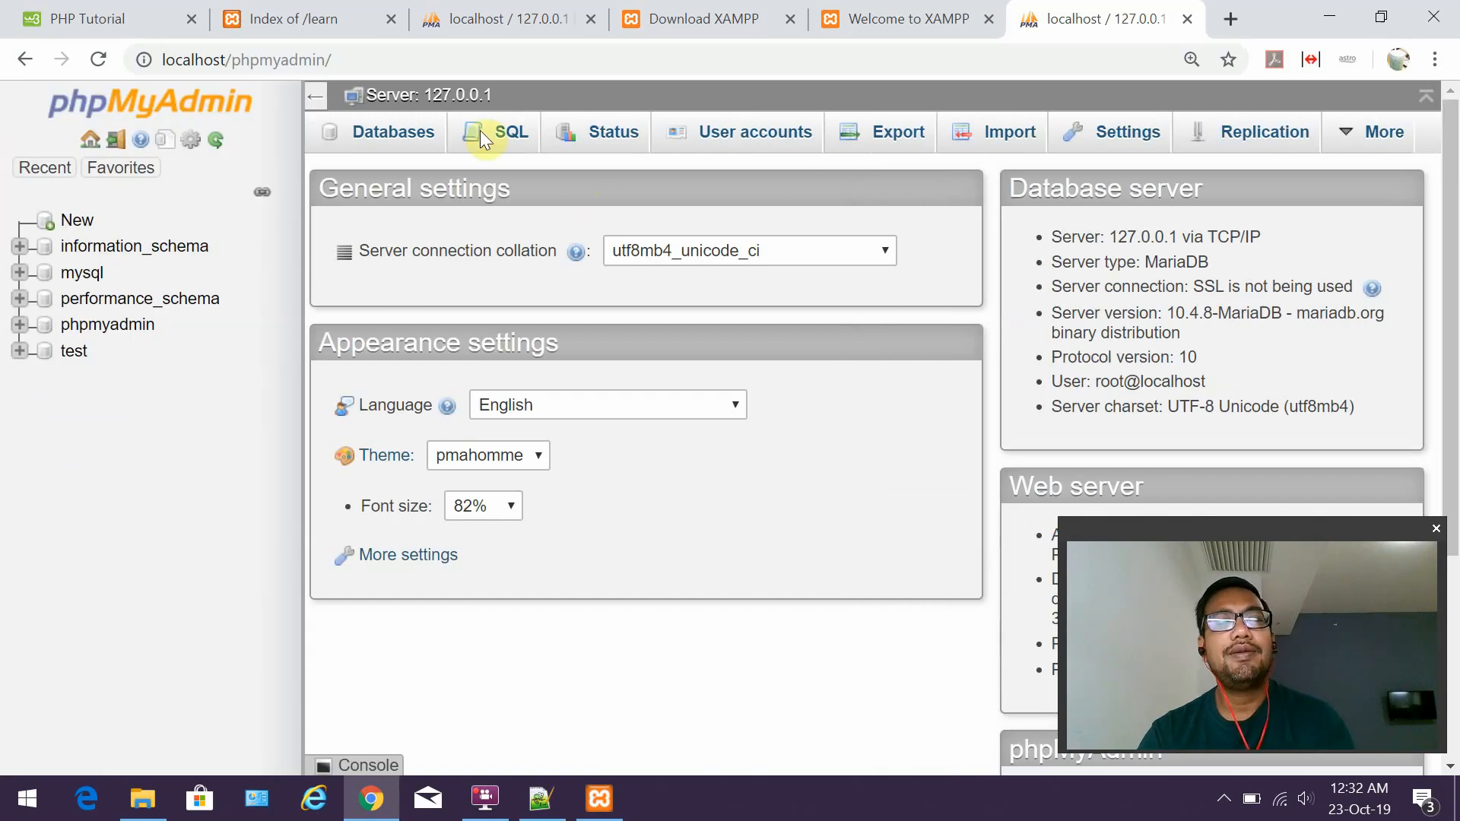
left_click(540, 800)
Delete the two blank lines above Database, select 'learn' on line 7, and return to Chrome.
left_click(551, 358)
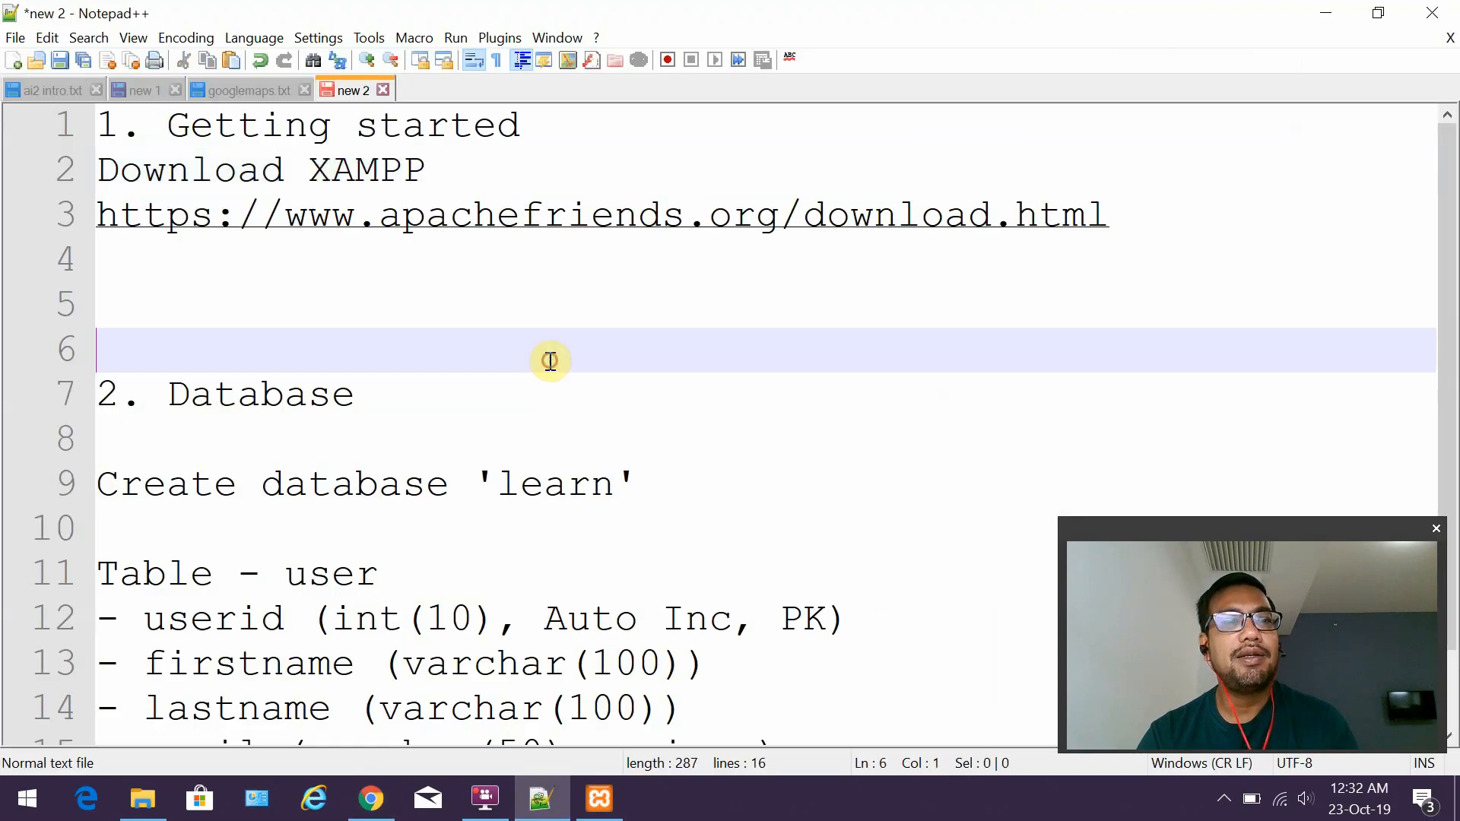
scroll(549, 361, "down", 1)
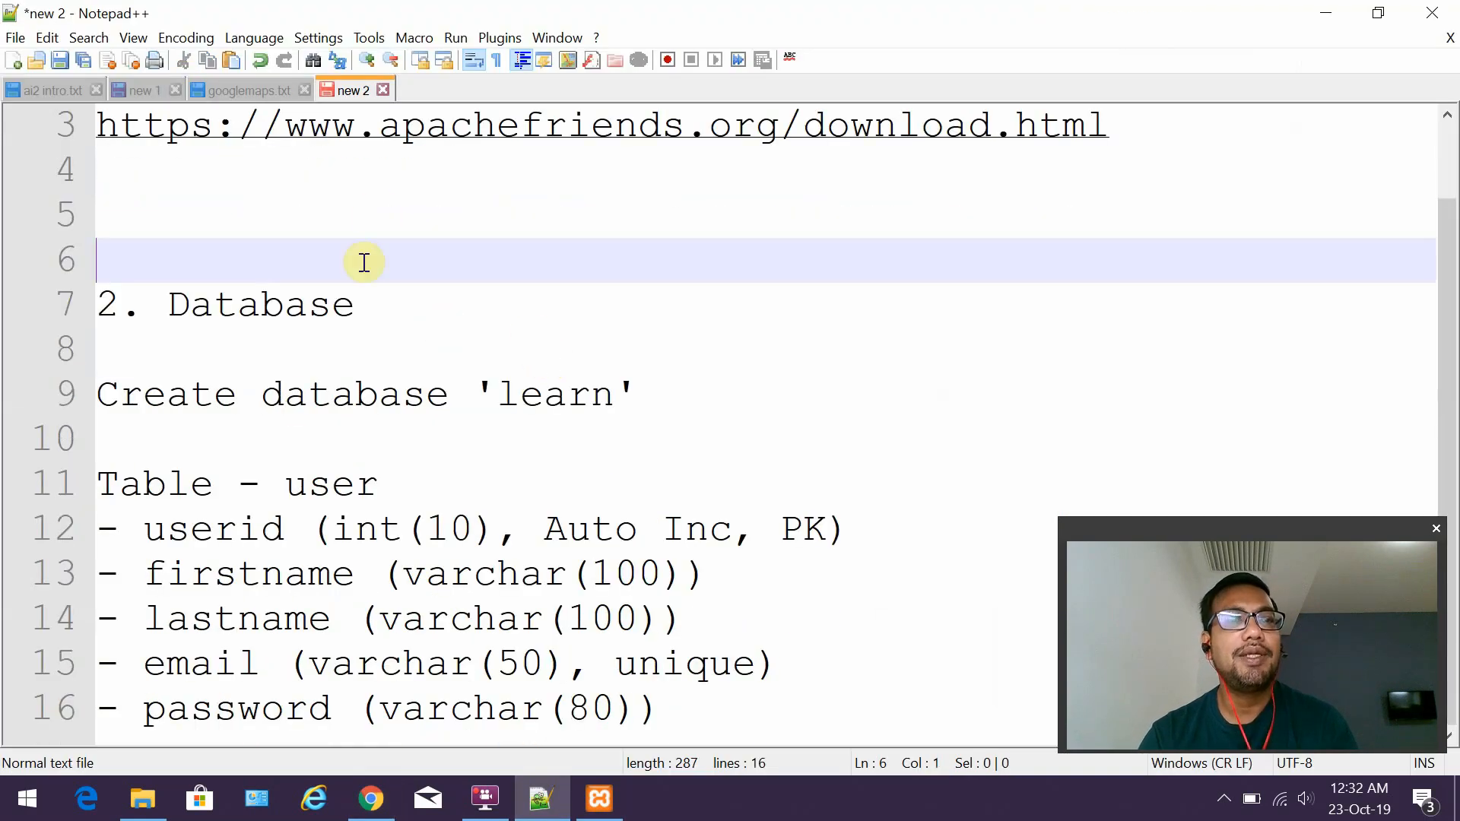
key("BackSpace")
key("BackSpace")
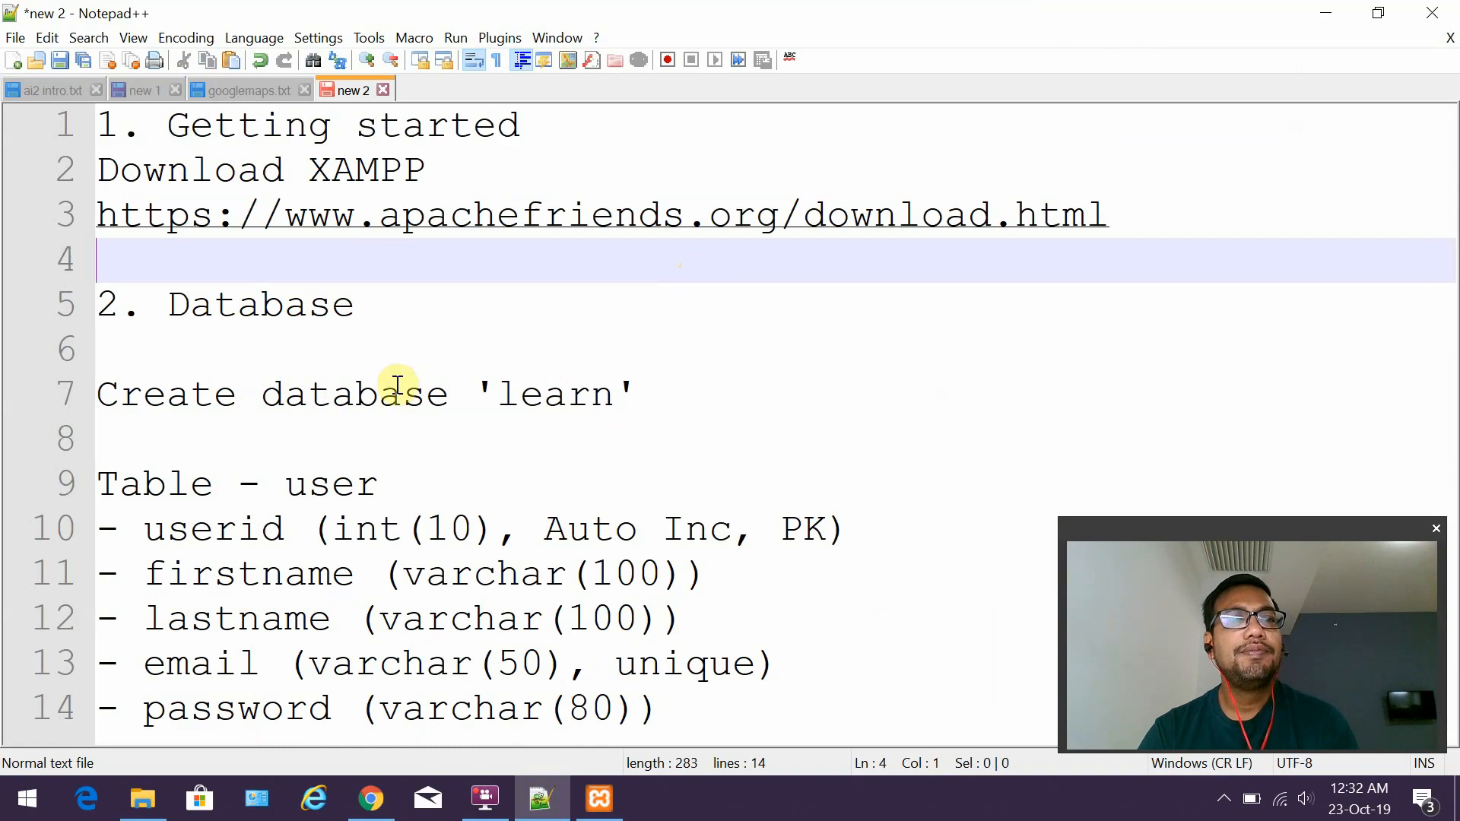
left_click_drag(496, 390, 622, 390)
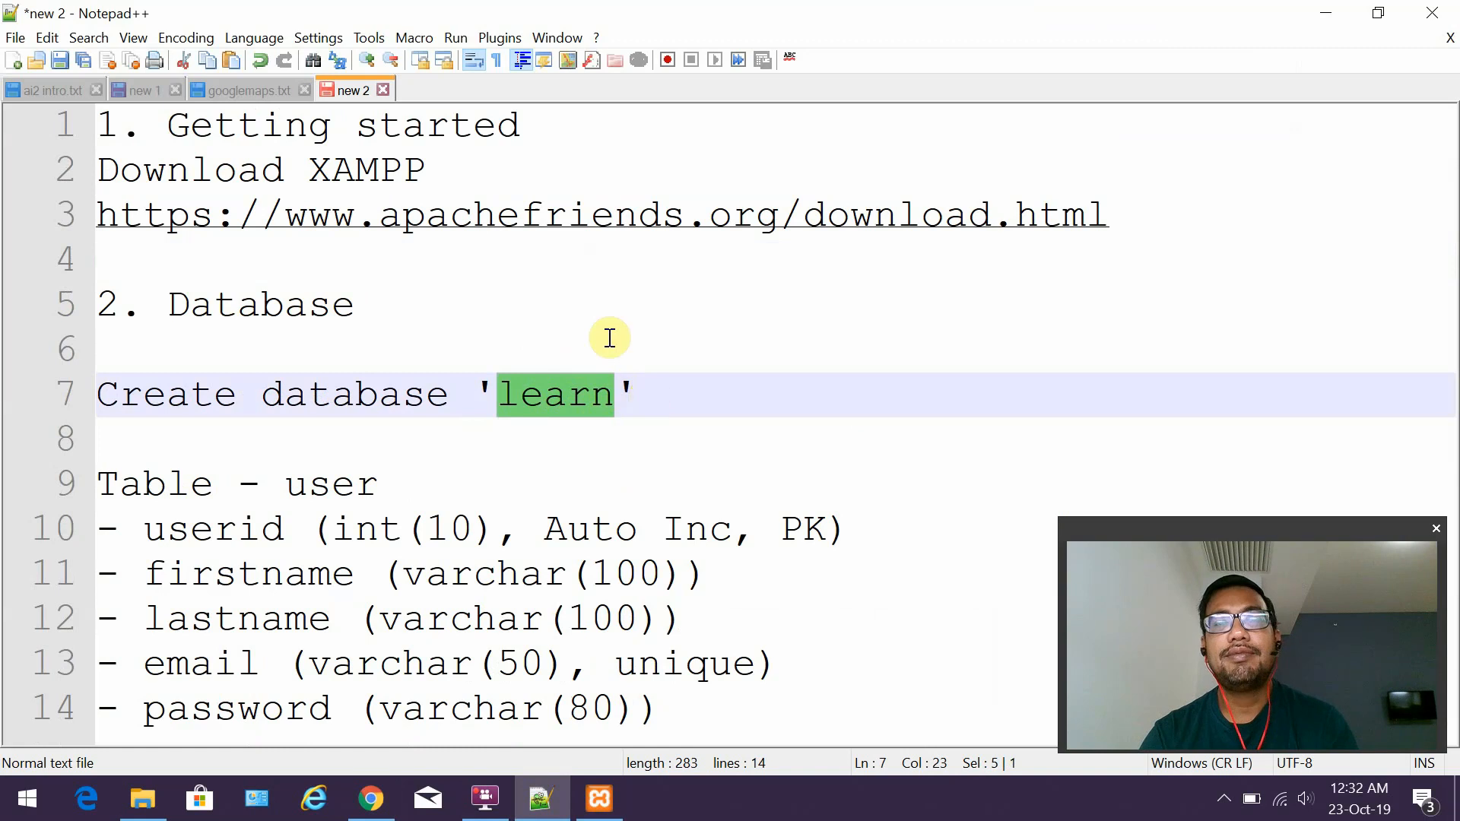
left_click(1338, 13)
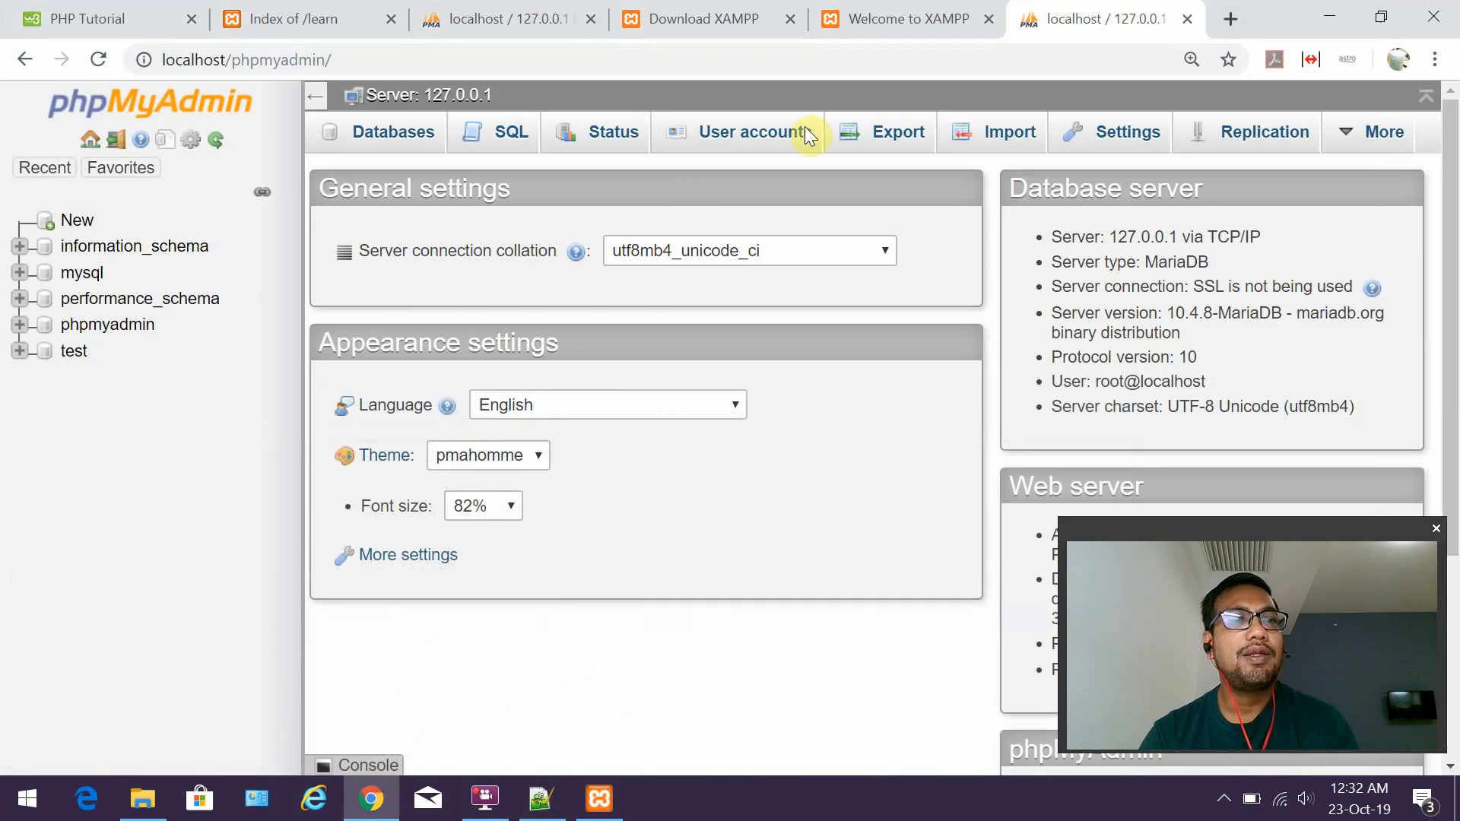
Create the database 'learn' with utf8mb4_general_ci collation from the Databases tab.
left_click(408, 131)
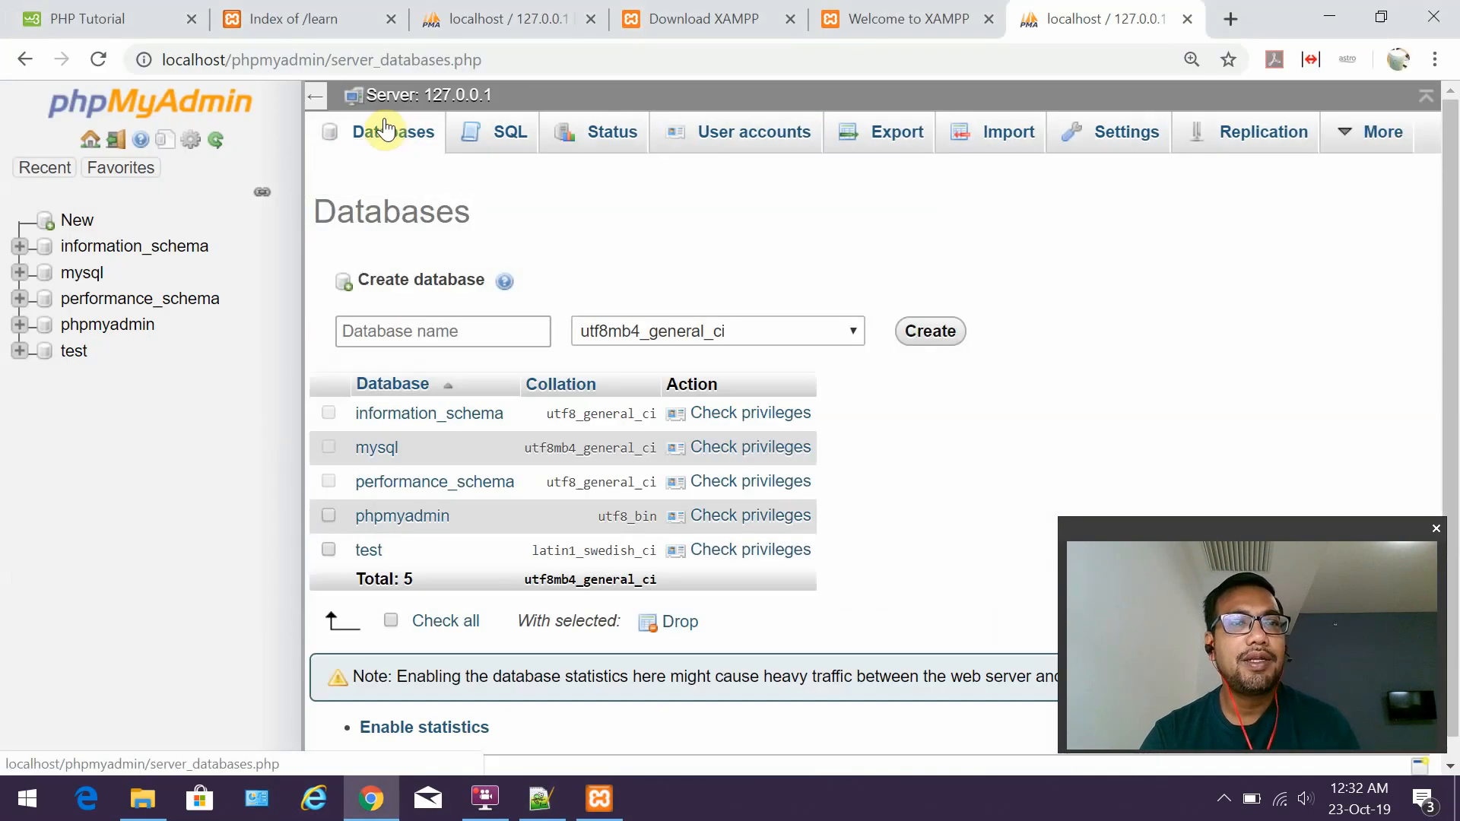
scroll(835, 225, "down", 1)
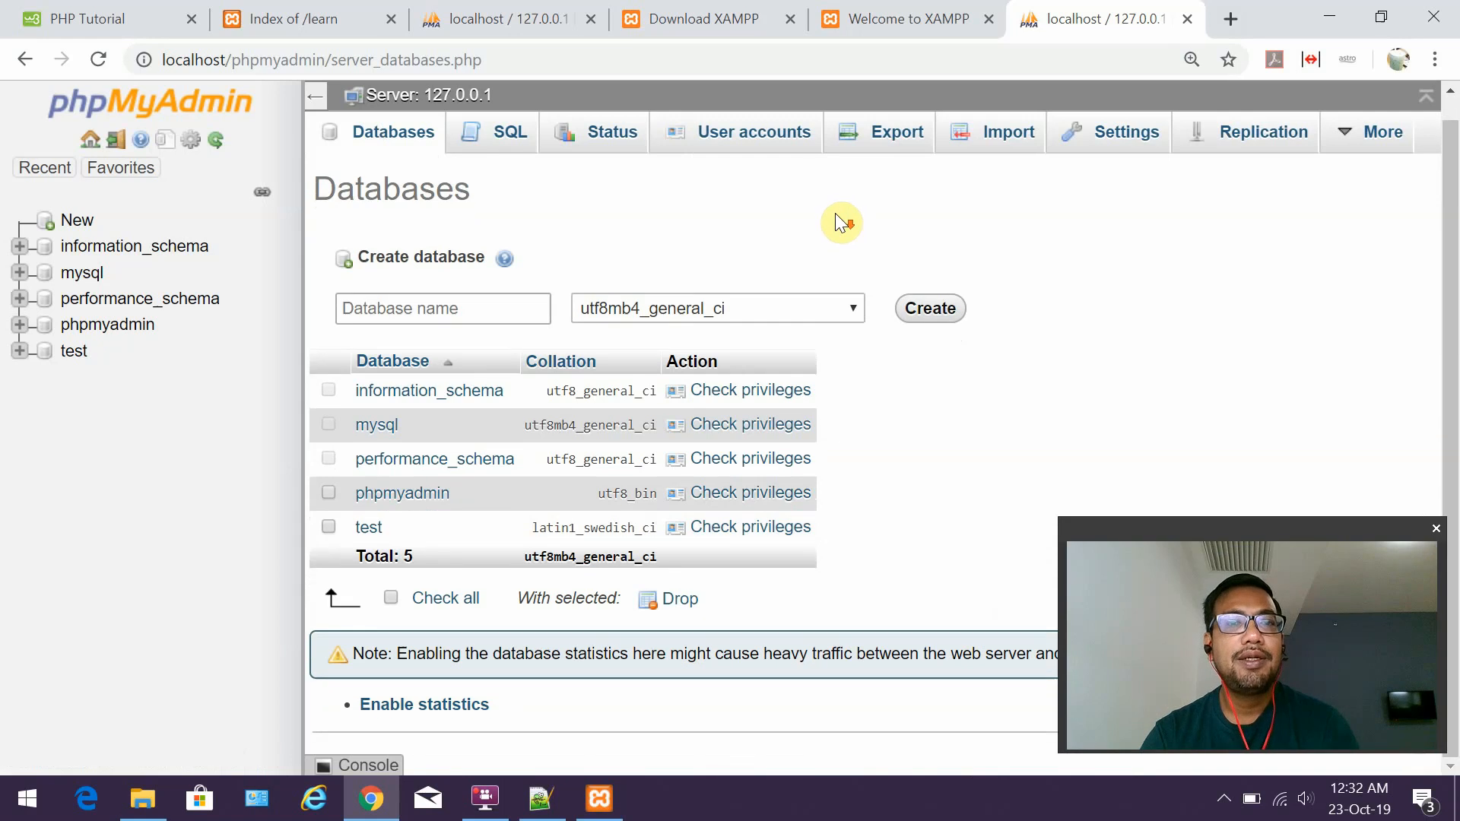
left_click(384, 307)
type("learn")
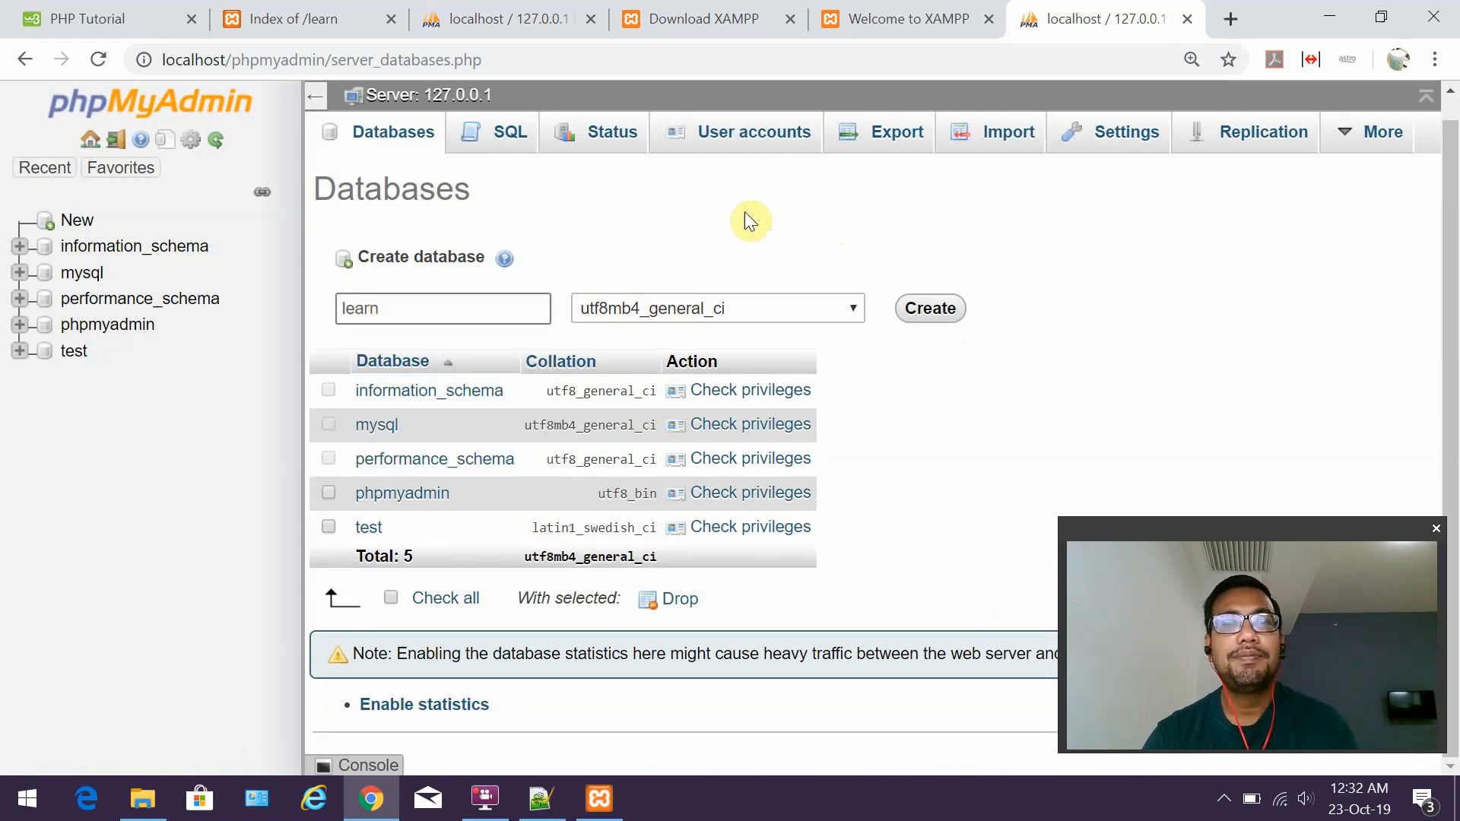
left_click(760, 299)
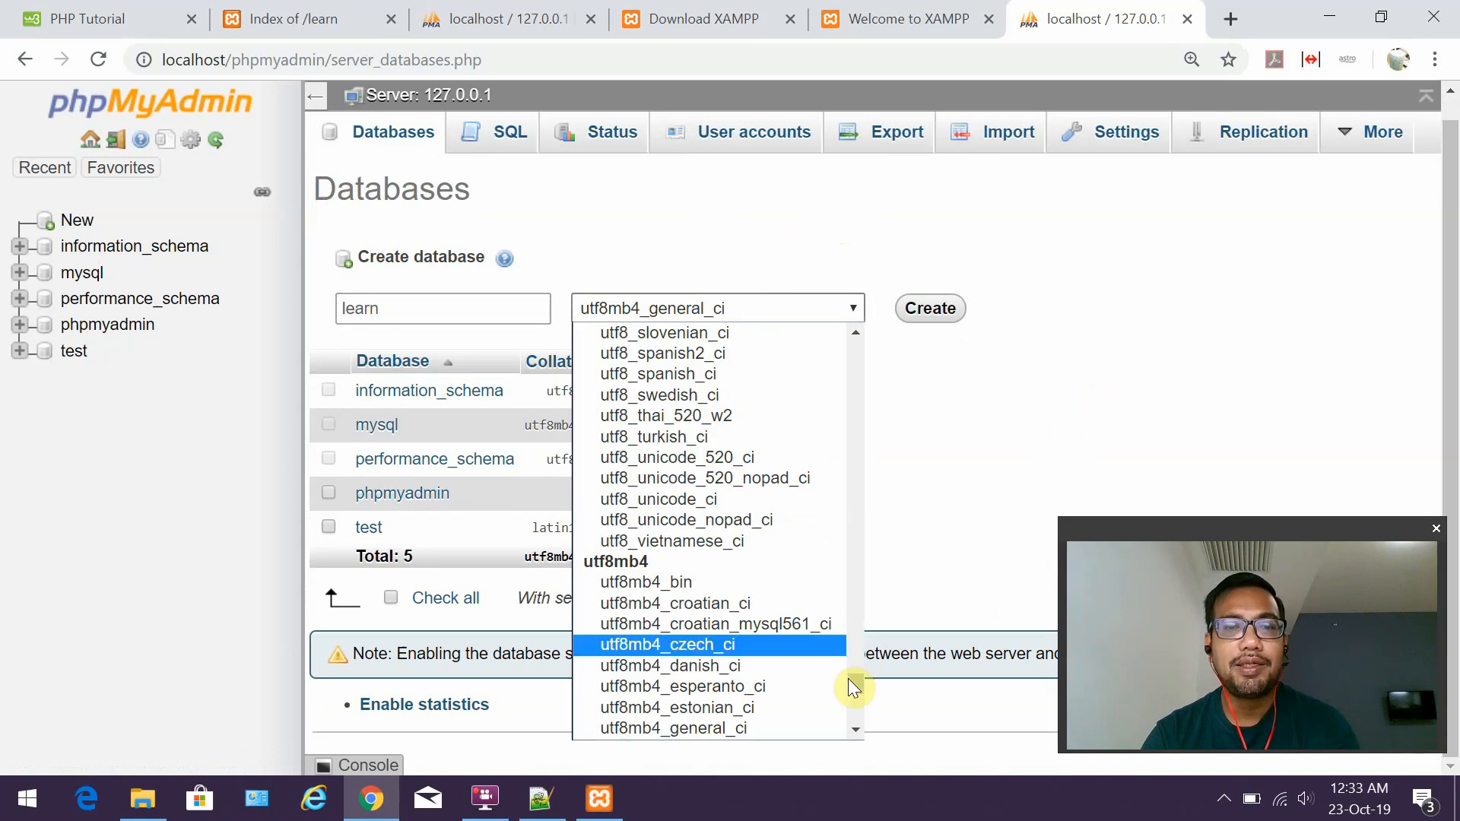
scroll(730, 503, "down", 7)
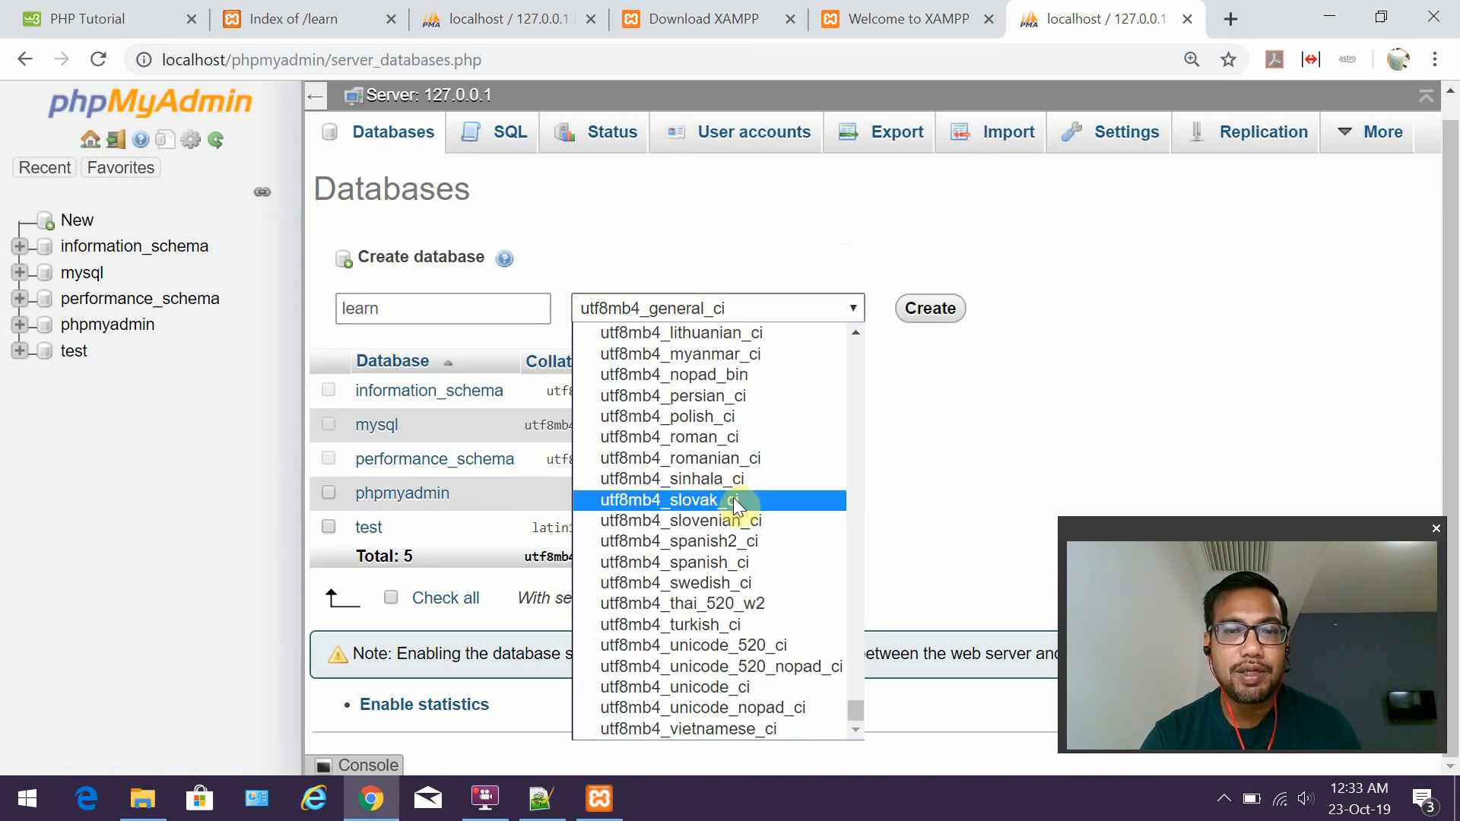
scroll(791, 607, "up", 4)
scroll(788, 605, "up", 7)
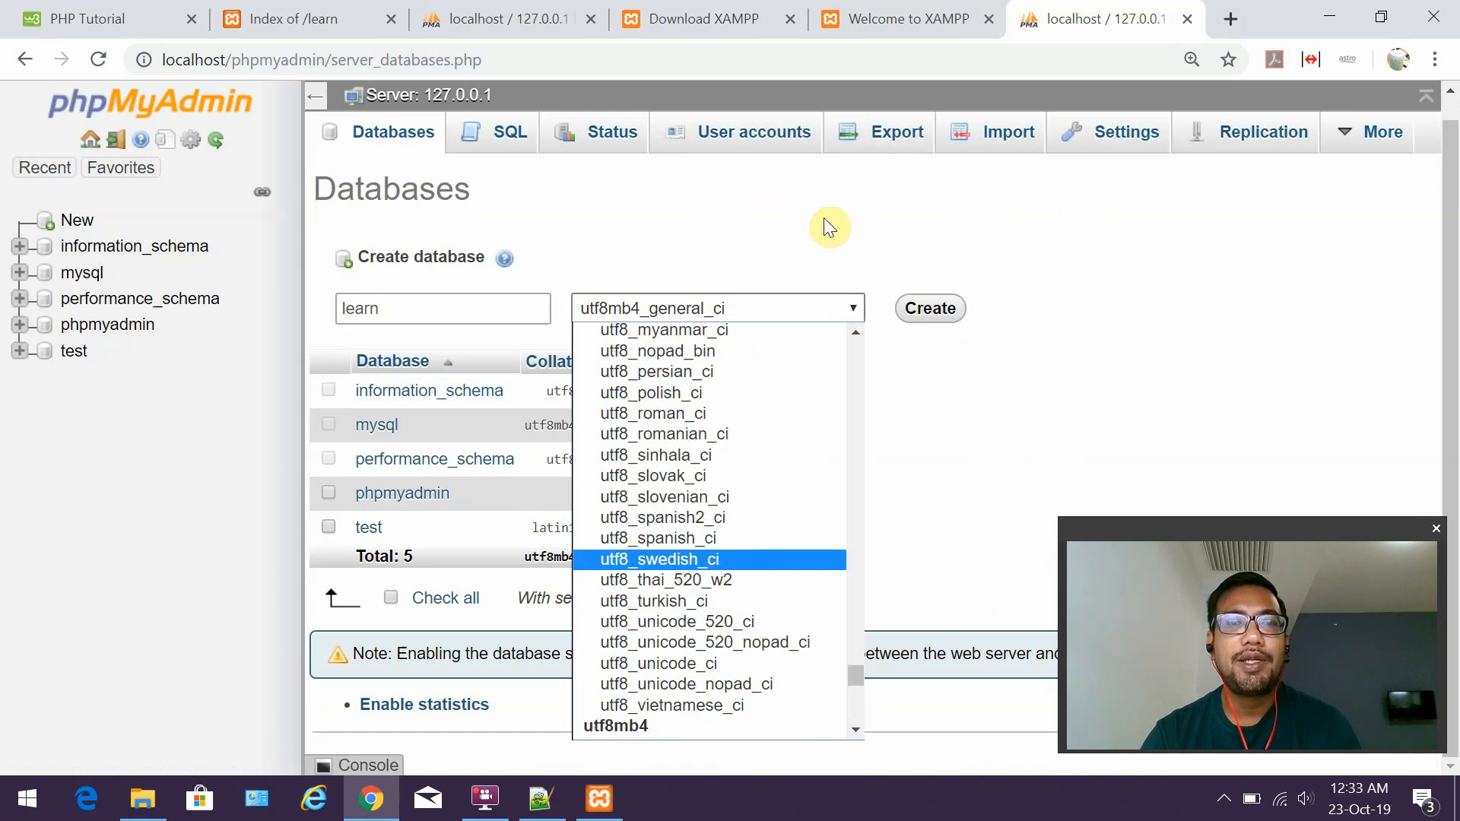
left_click(887, 245)
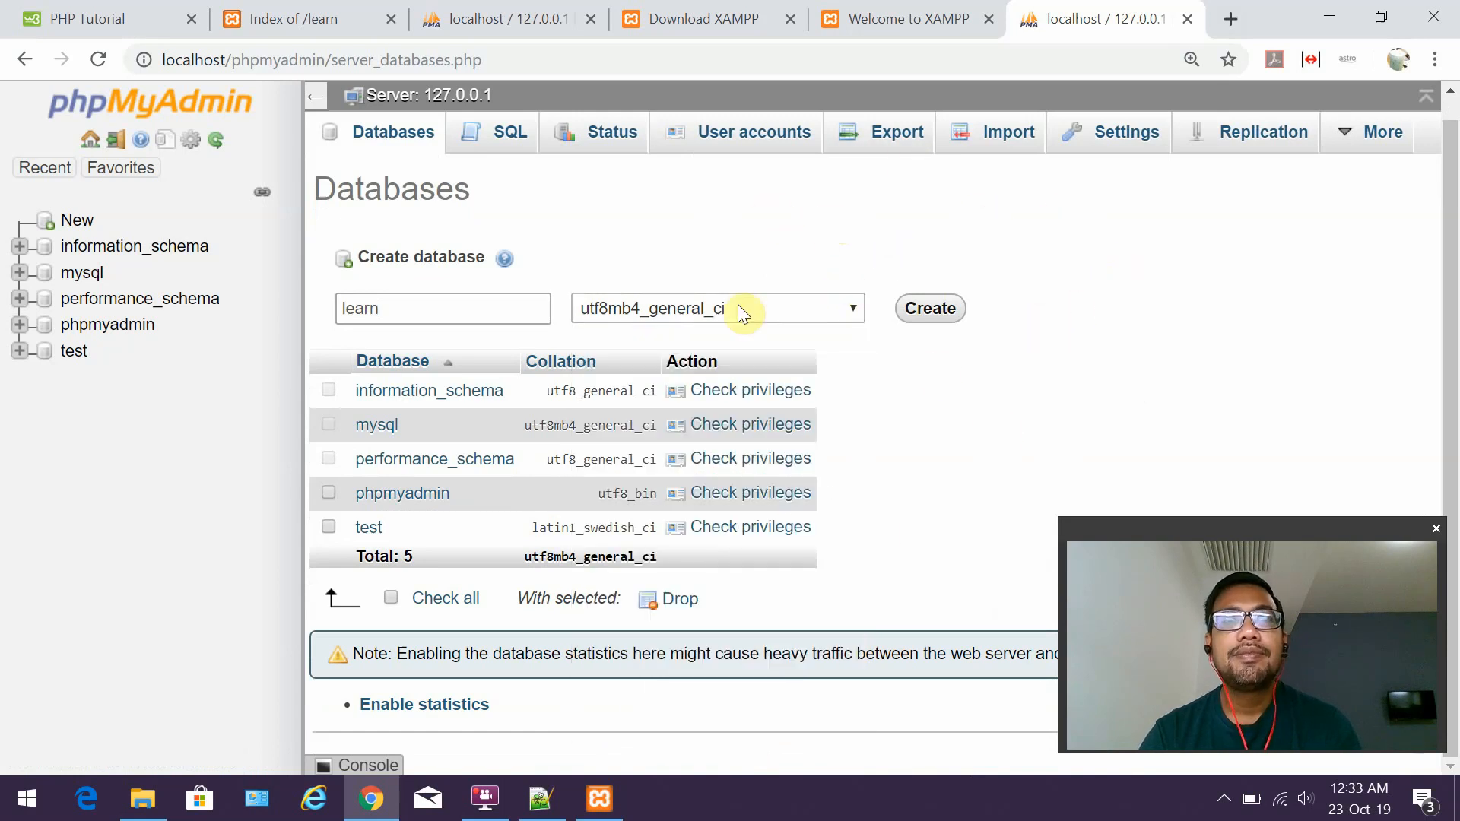
left_click(942, 308)
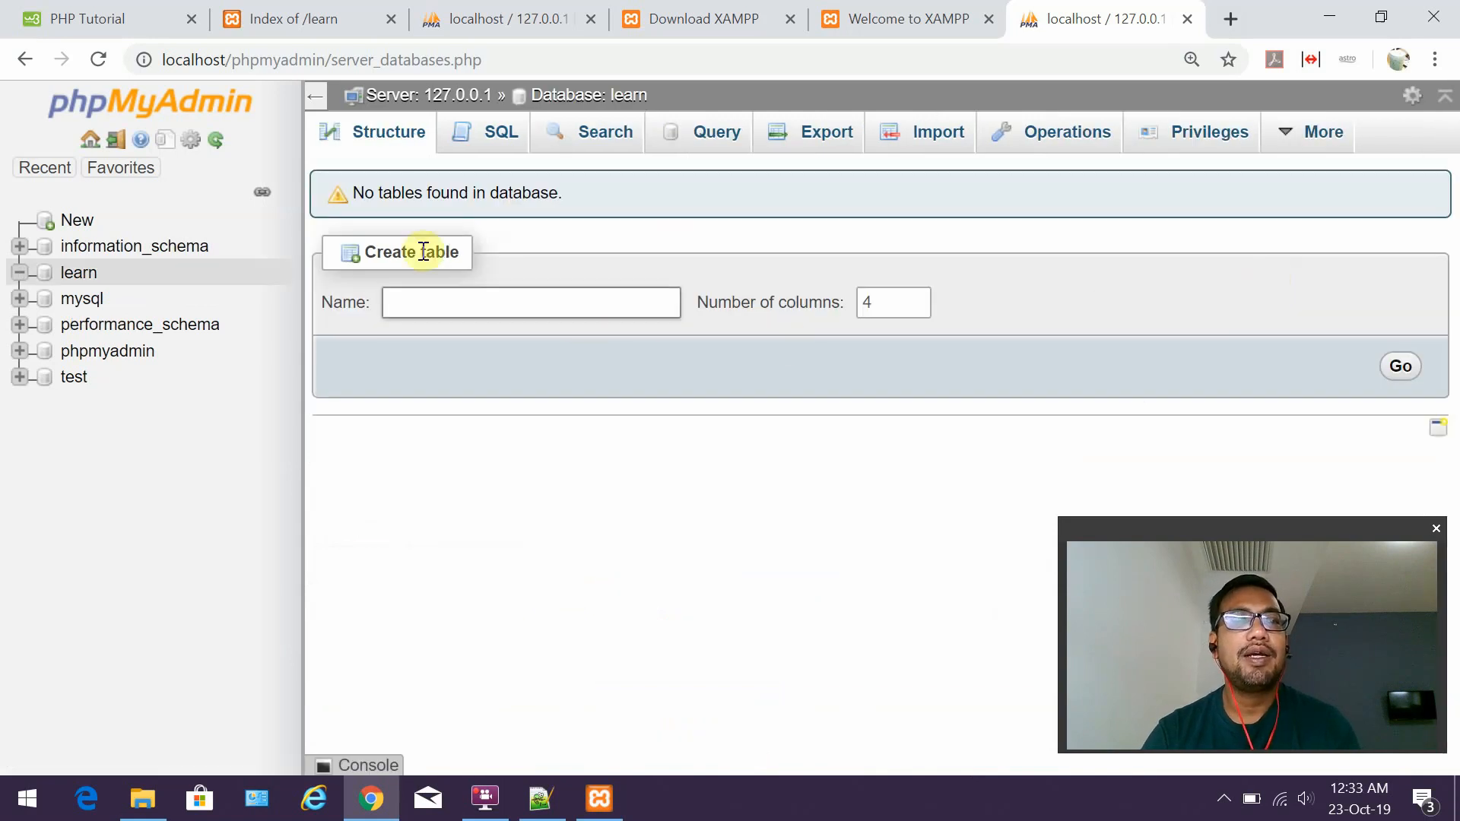
Review the notes' user table plan: userid, firstname, lastname, email and password columns.
left_click(535, 813)
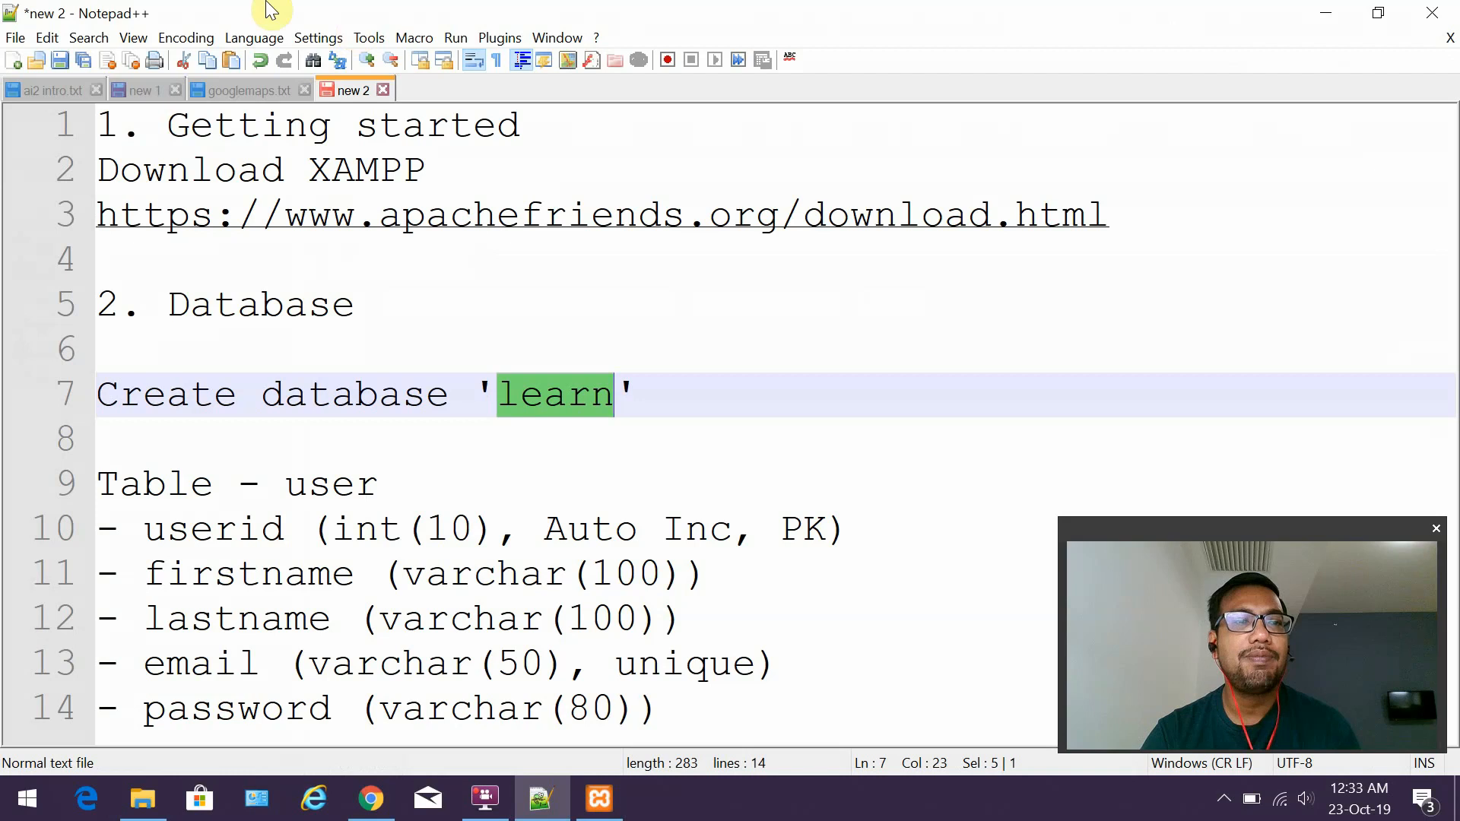
left_click_drag(369, 306, 99, 306)
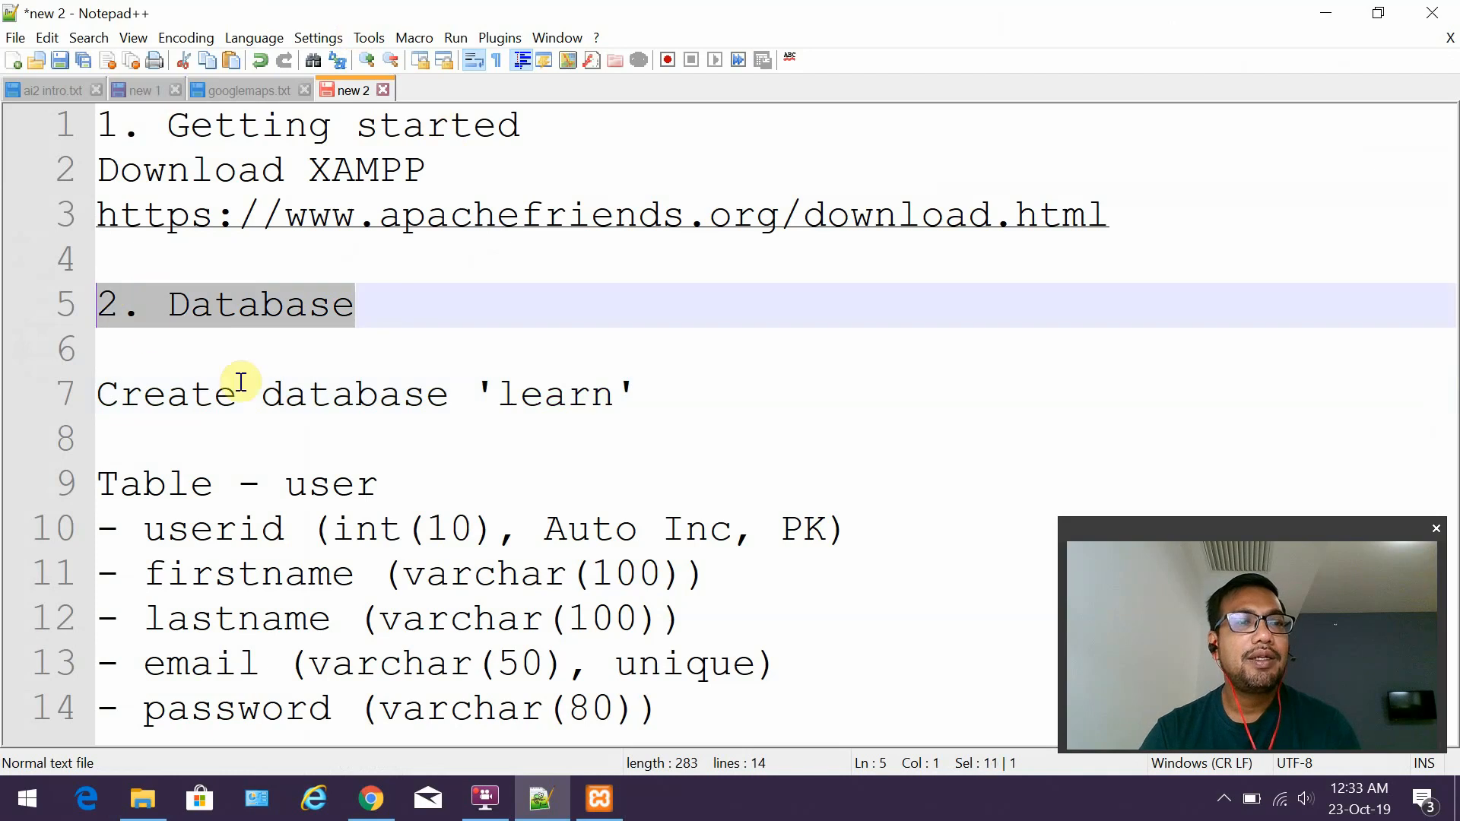
left_click_drag(386, 476, 280, 472)
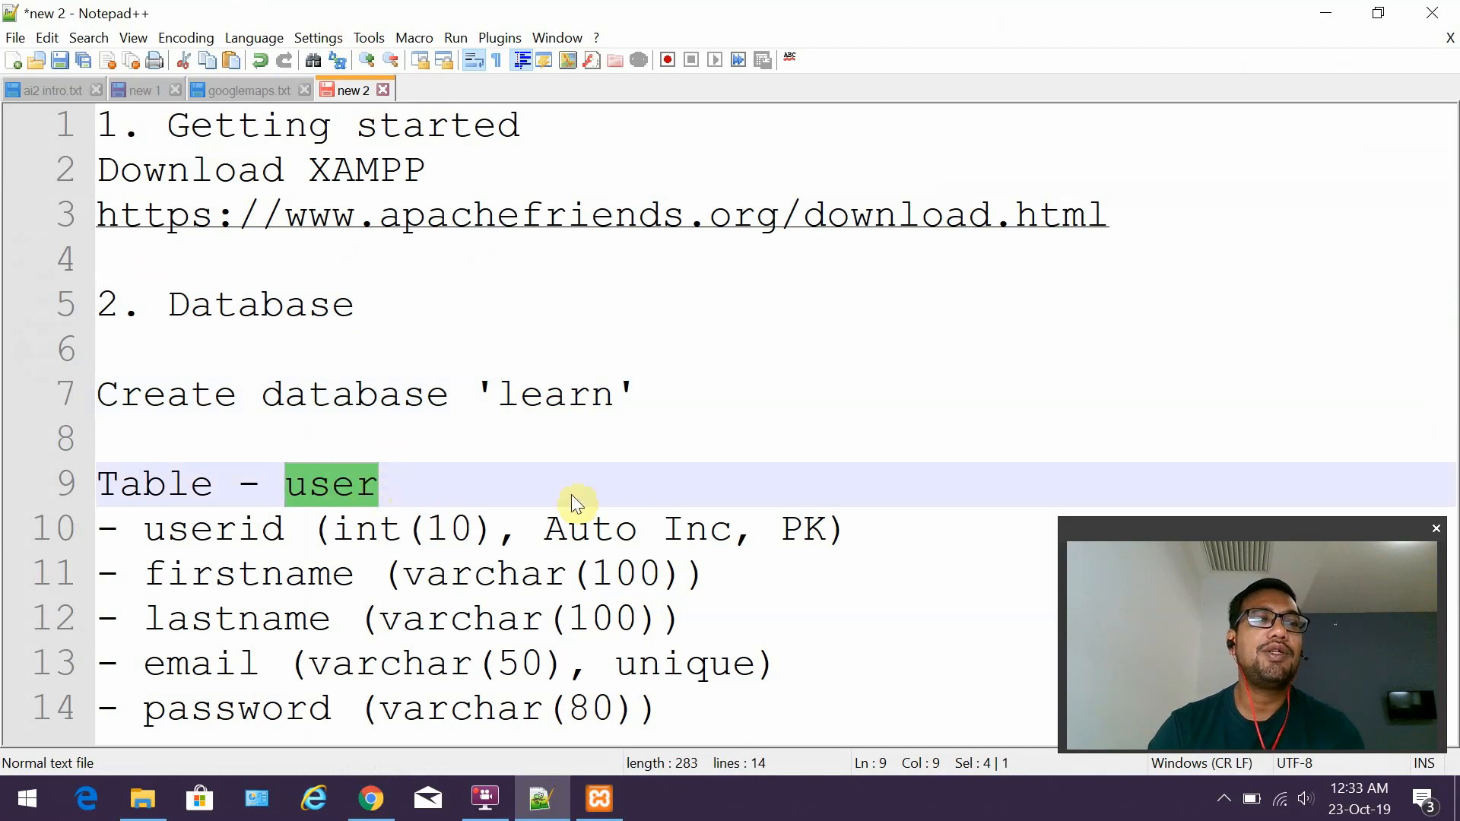
left_click(159, 546)
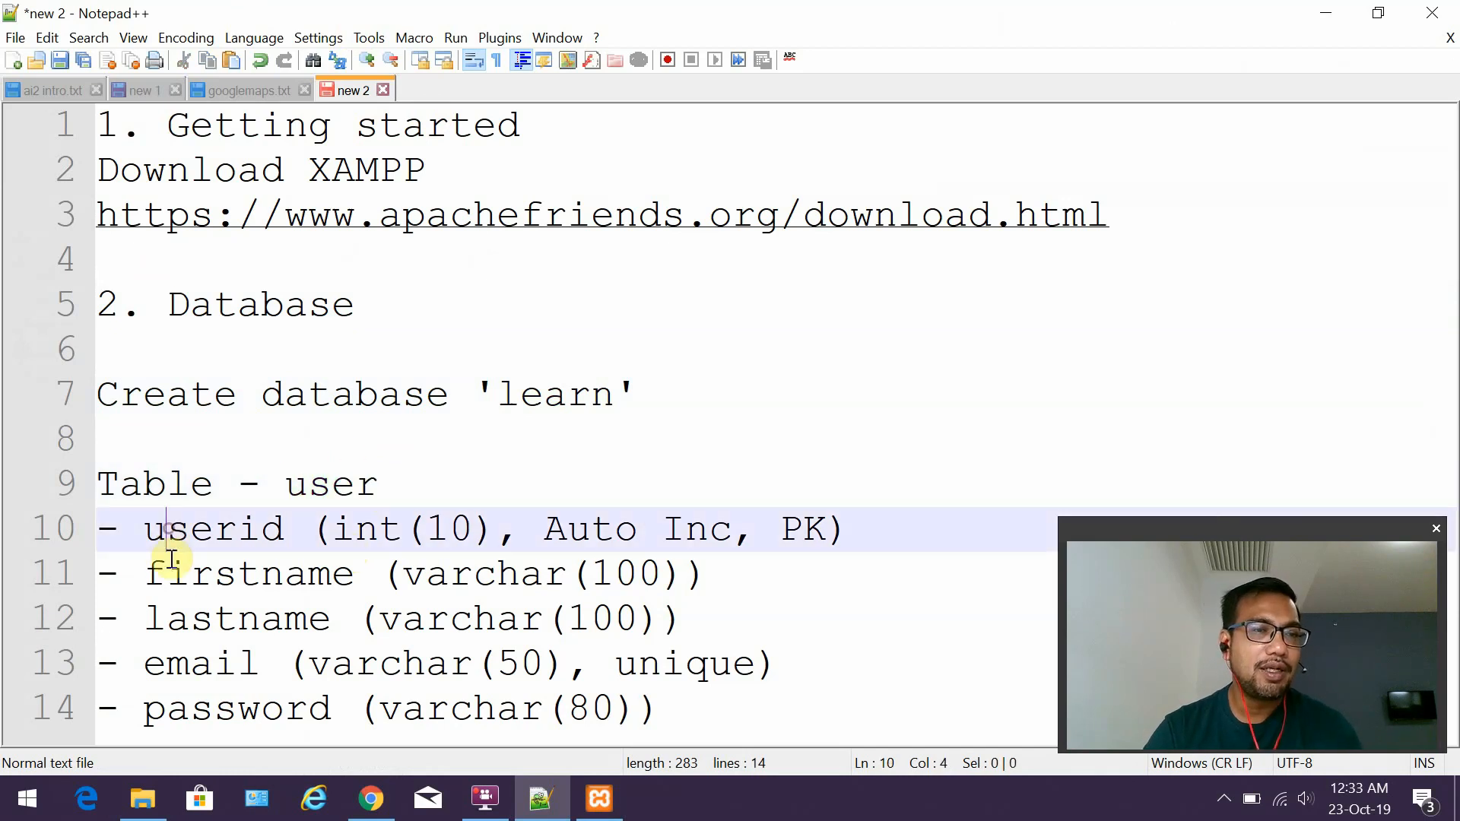
left_click(170, 585)
left_click(180, 617)
left_click(186, 668)
left_click(190, 708)
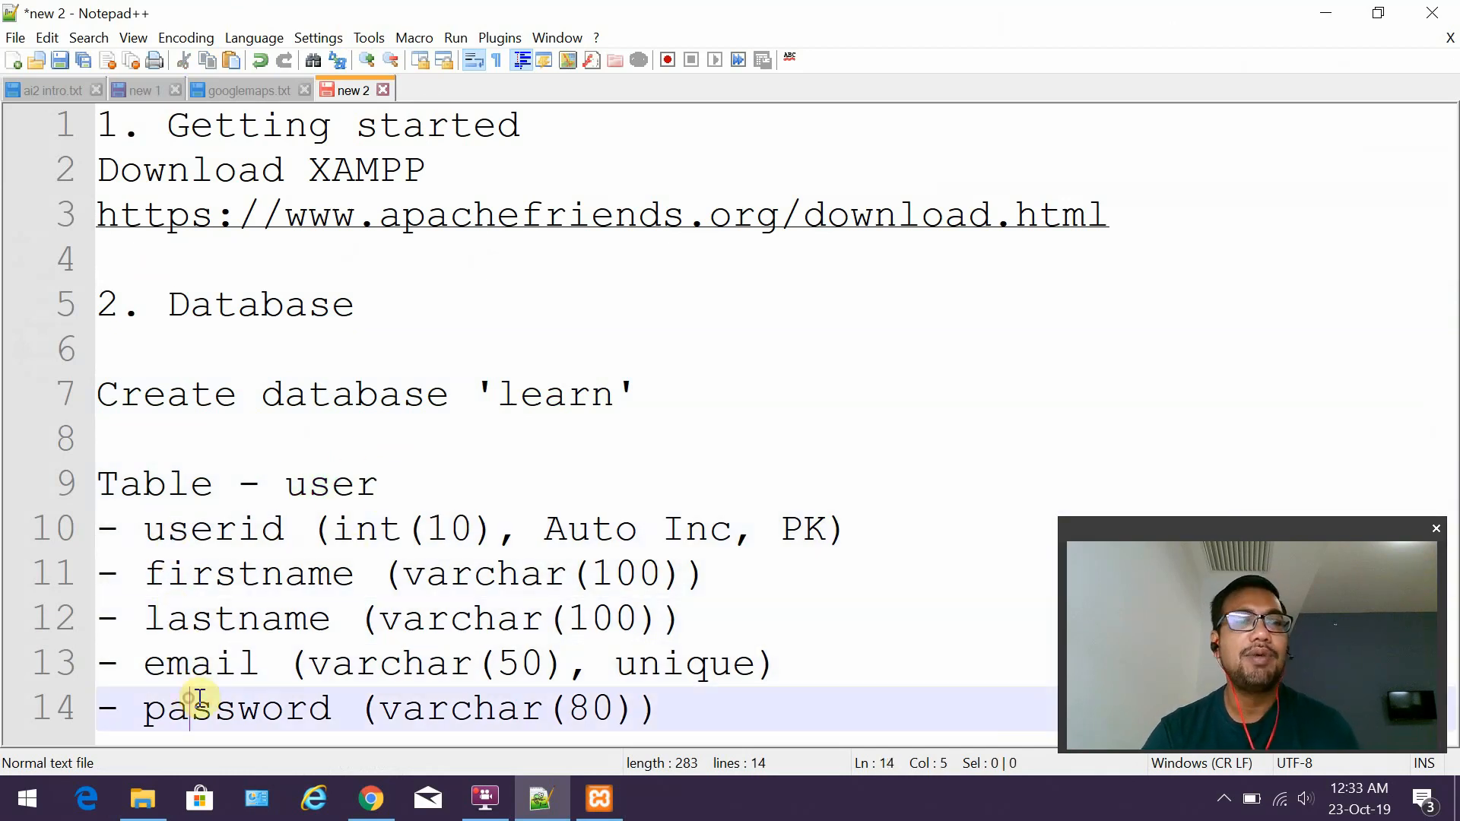
left_click(1327, 14)
Name the new table 'user' and set its number of columns to 5.
left_click(581, 310)
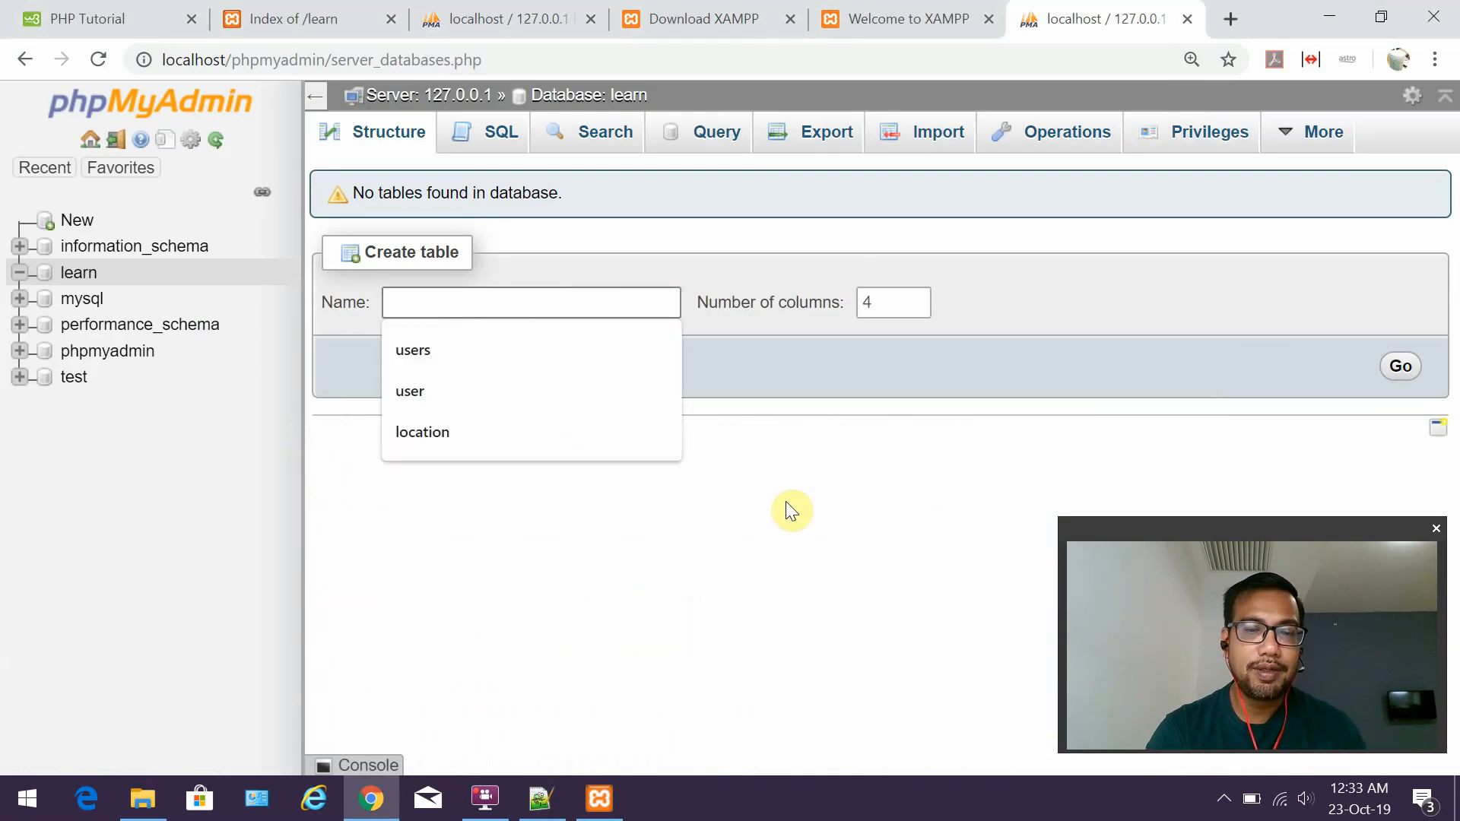
type("user")
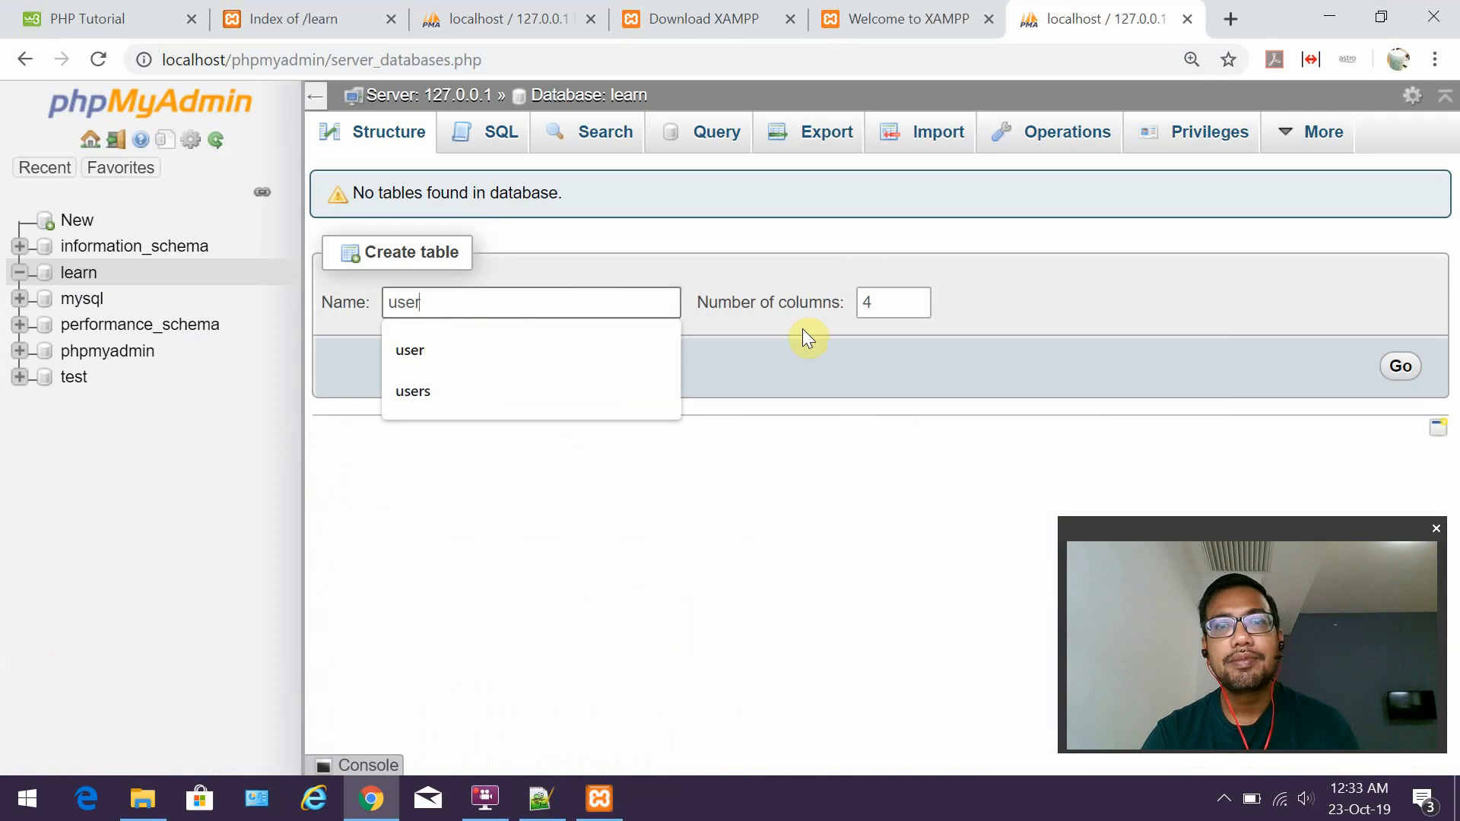
left_click(918, 297)
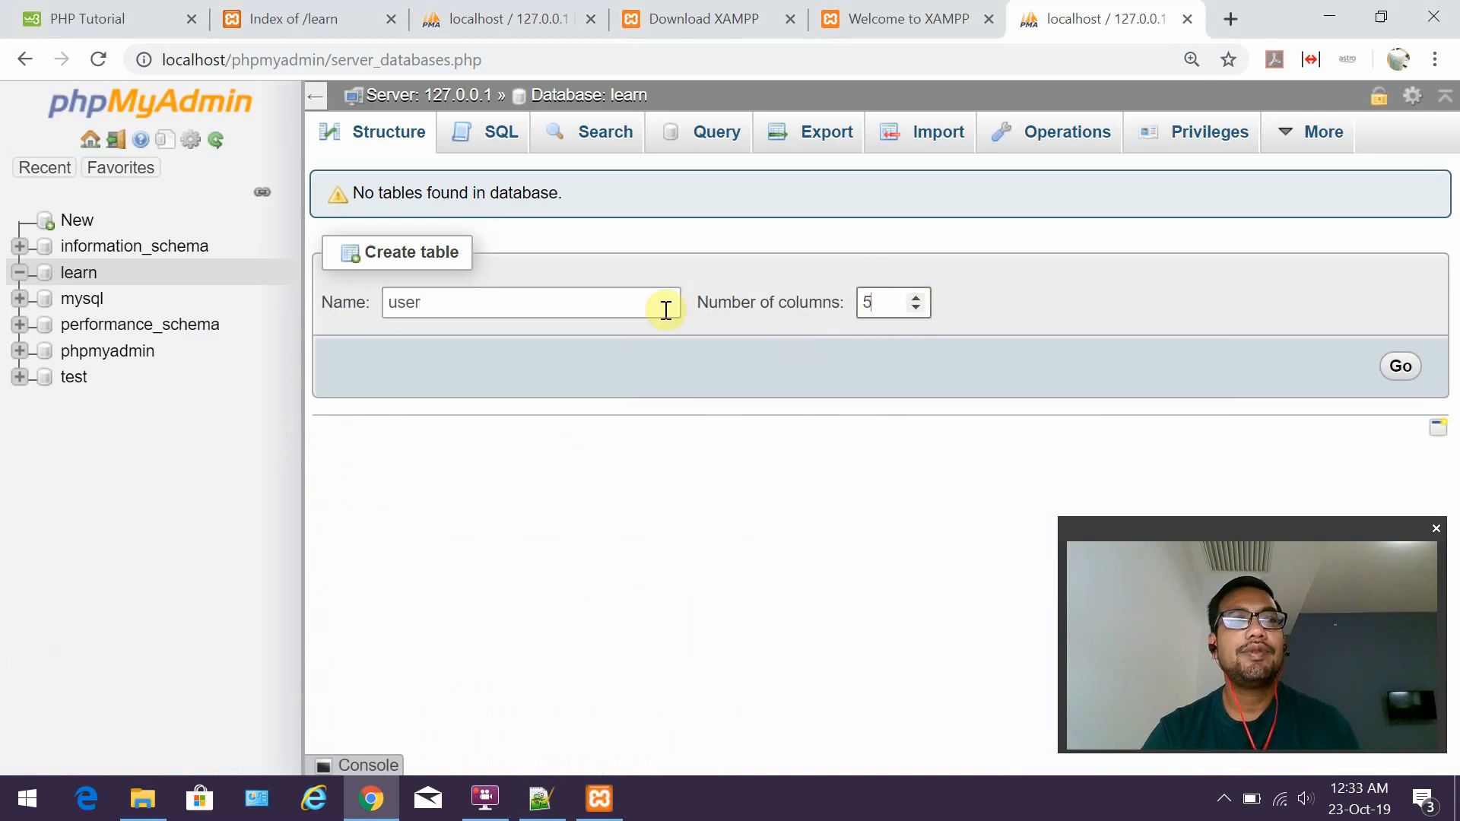
left_click_drag(433, 300, 379, 301)
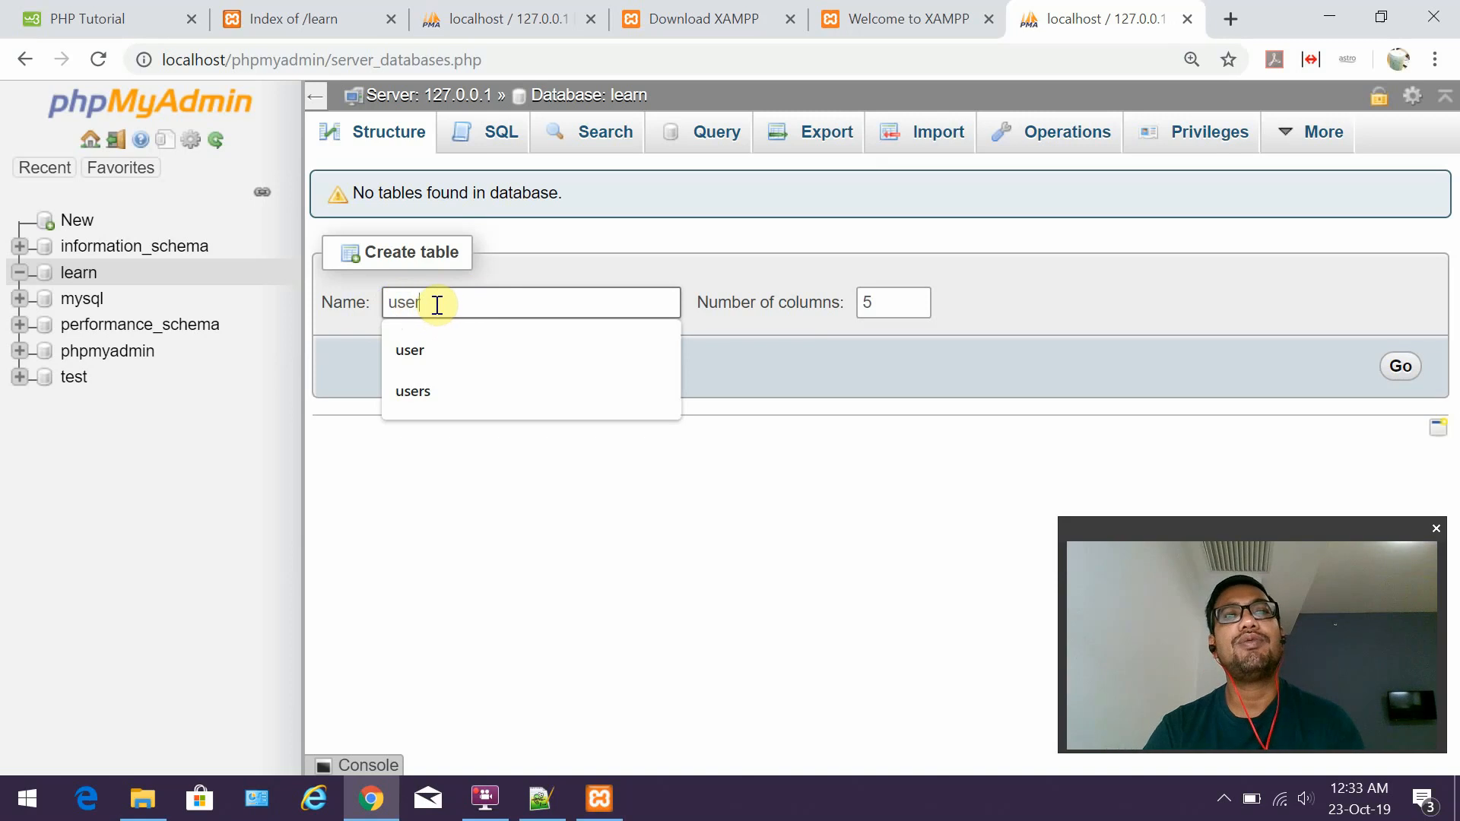
left_click_drag(421, 303, 381, 298)
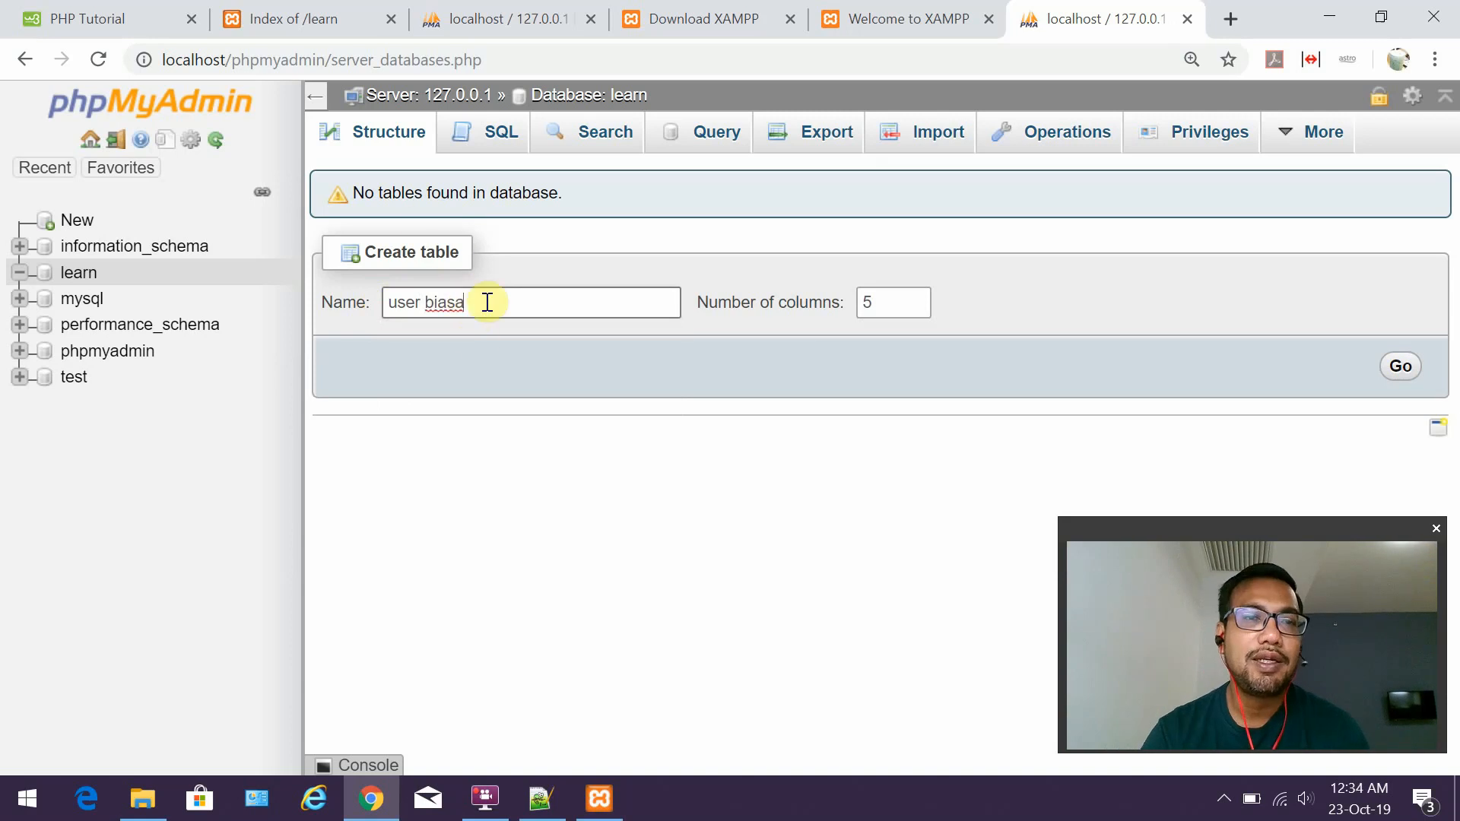
key("BackSpace")
key("BackSpace")
key("BackSpace")
key("BackSpace")
key("BackSpace")
key("BackSpace")
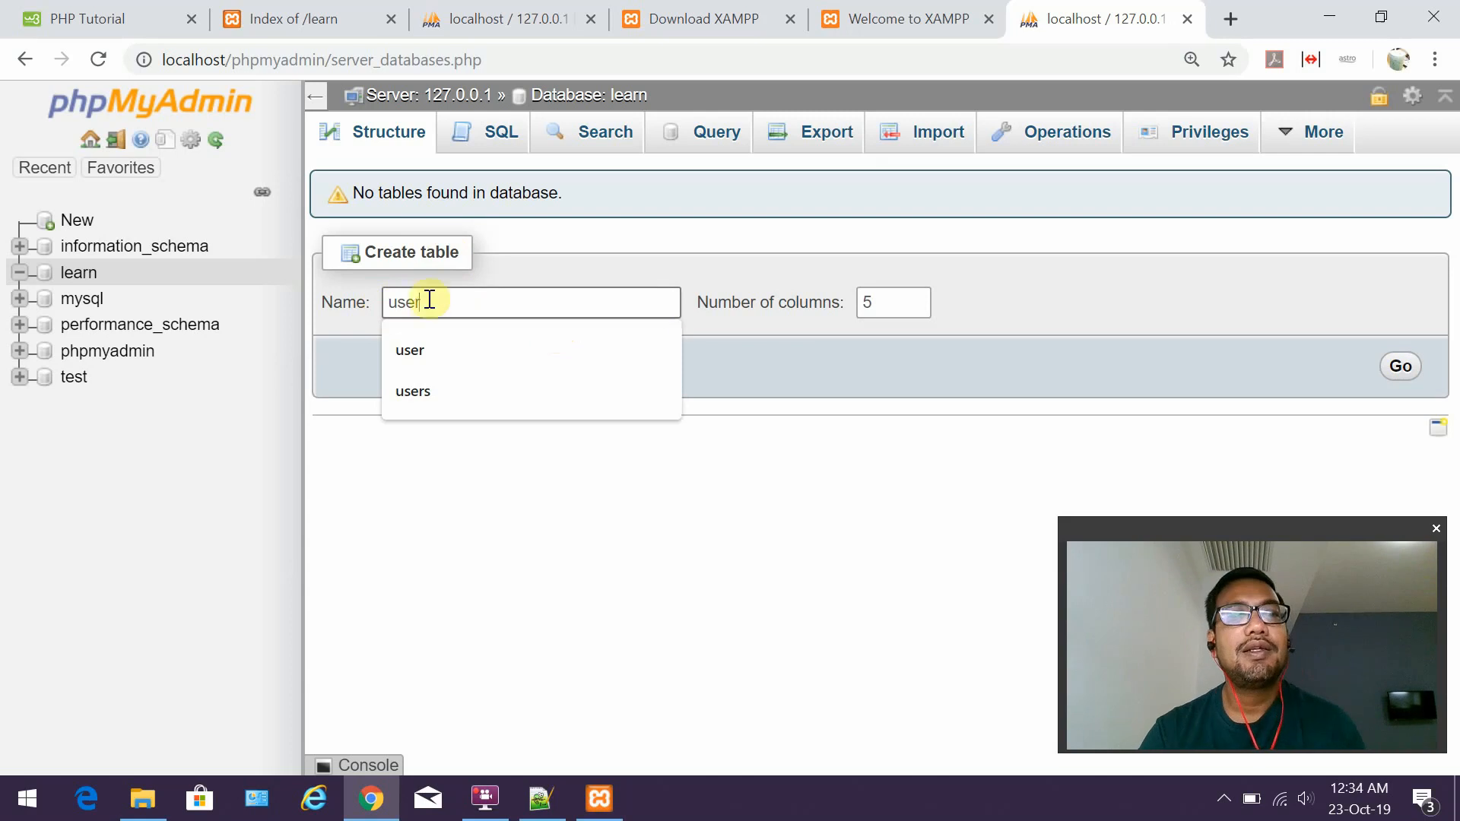
left_click(887, 421)
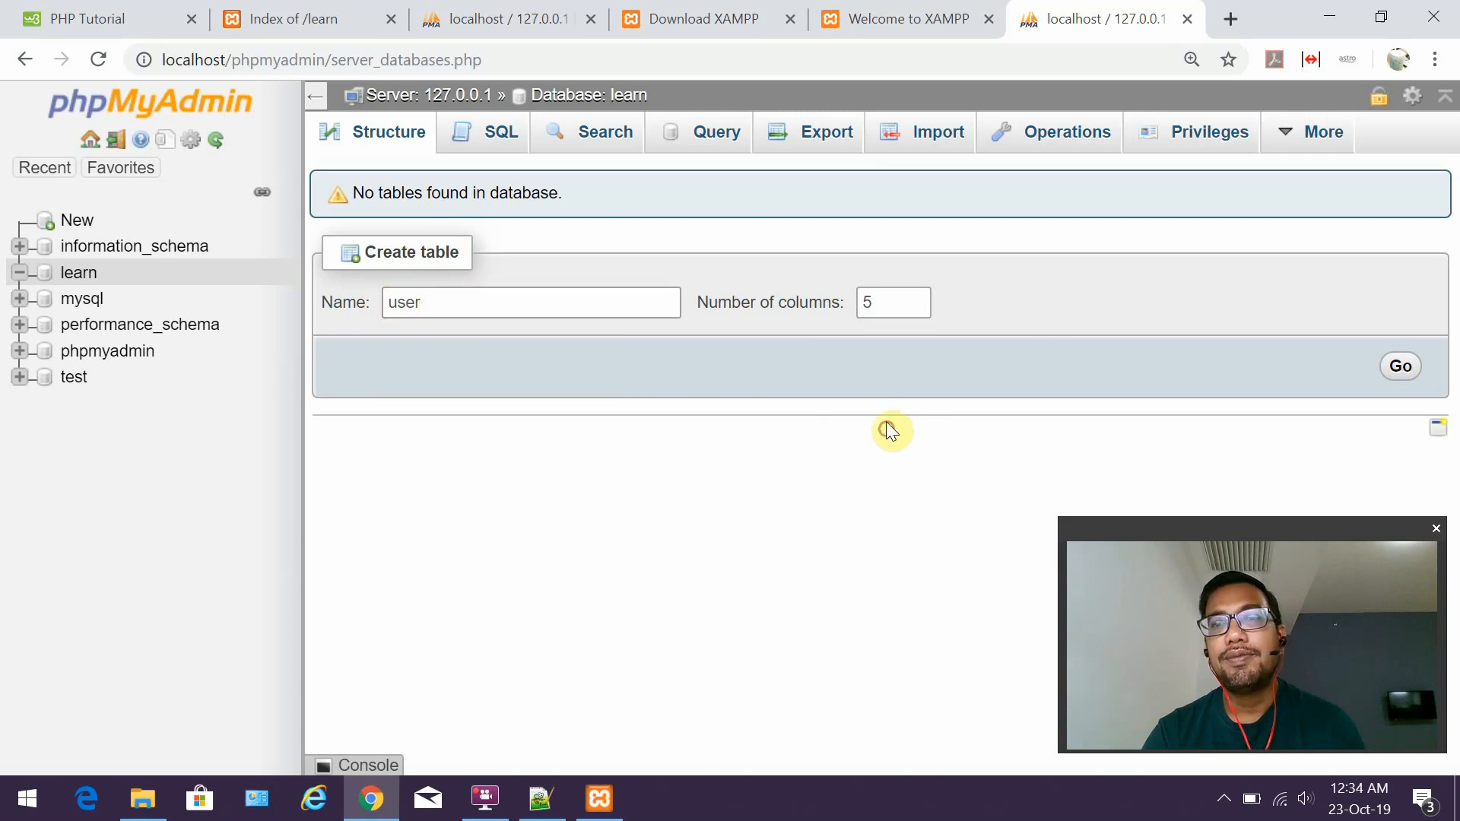
Submit the table form to get the five-row column definitions and collapse the database list.
left_click(1402, 375)
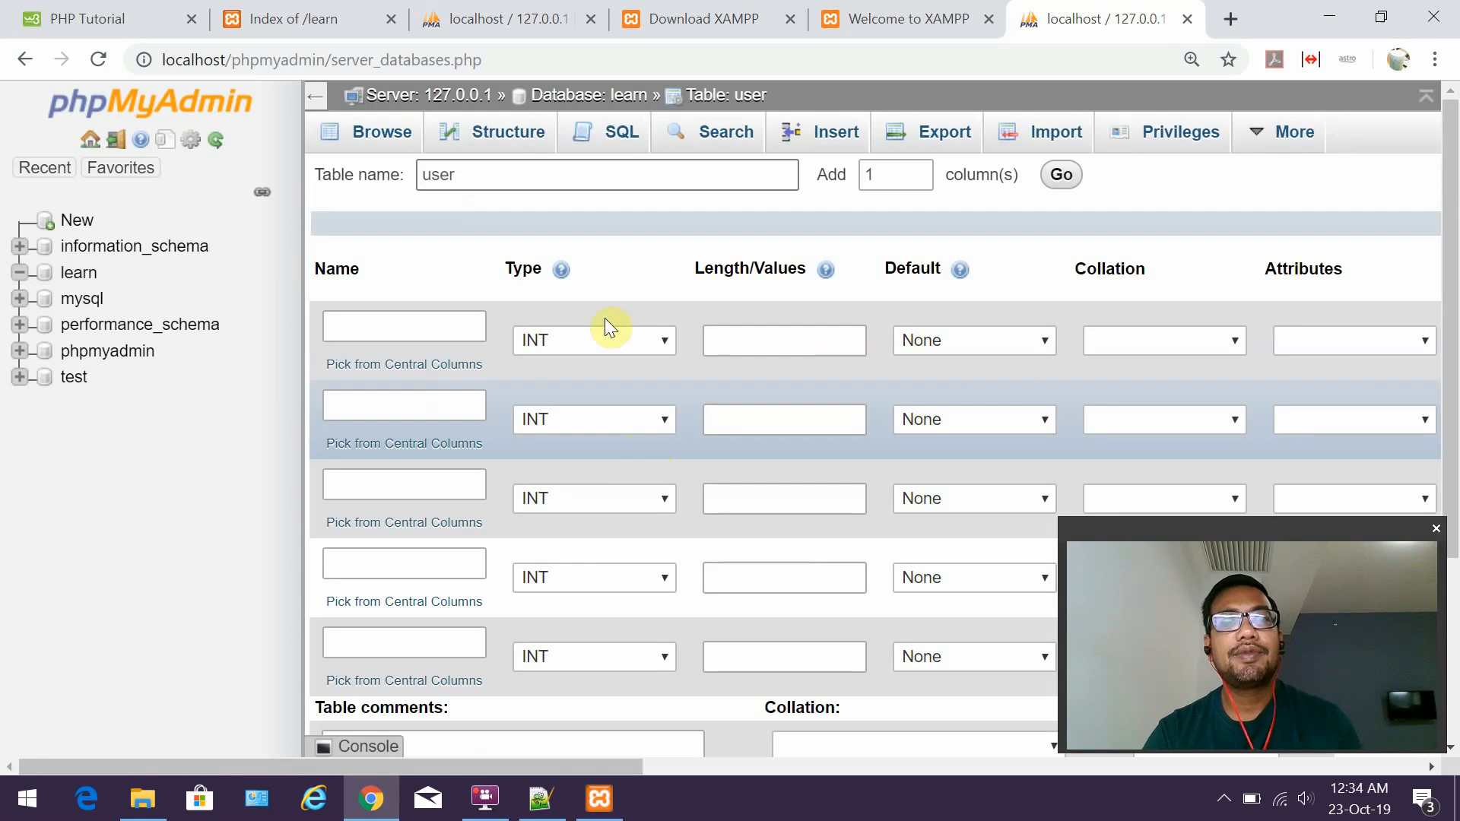
scroll(537, 444, "down", 2)
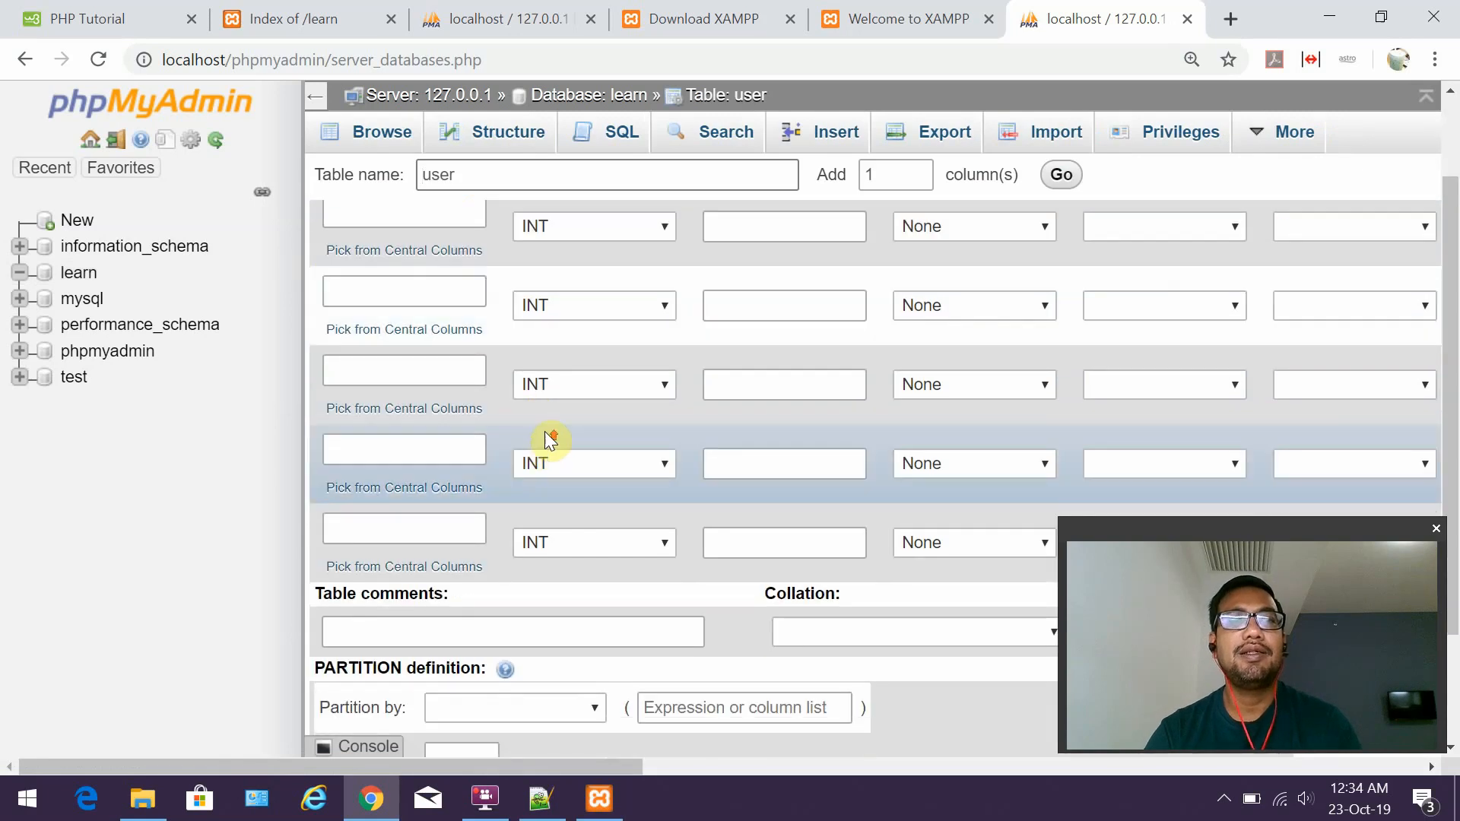
scroll(545, 433, "up", 2)
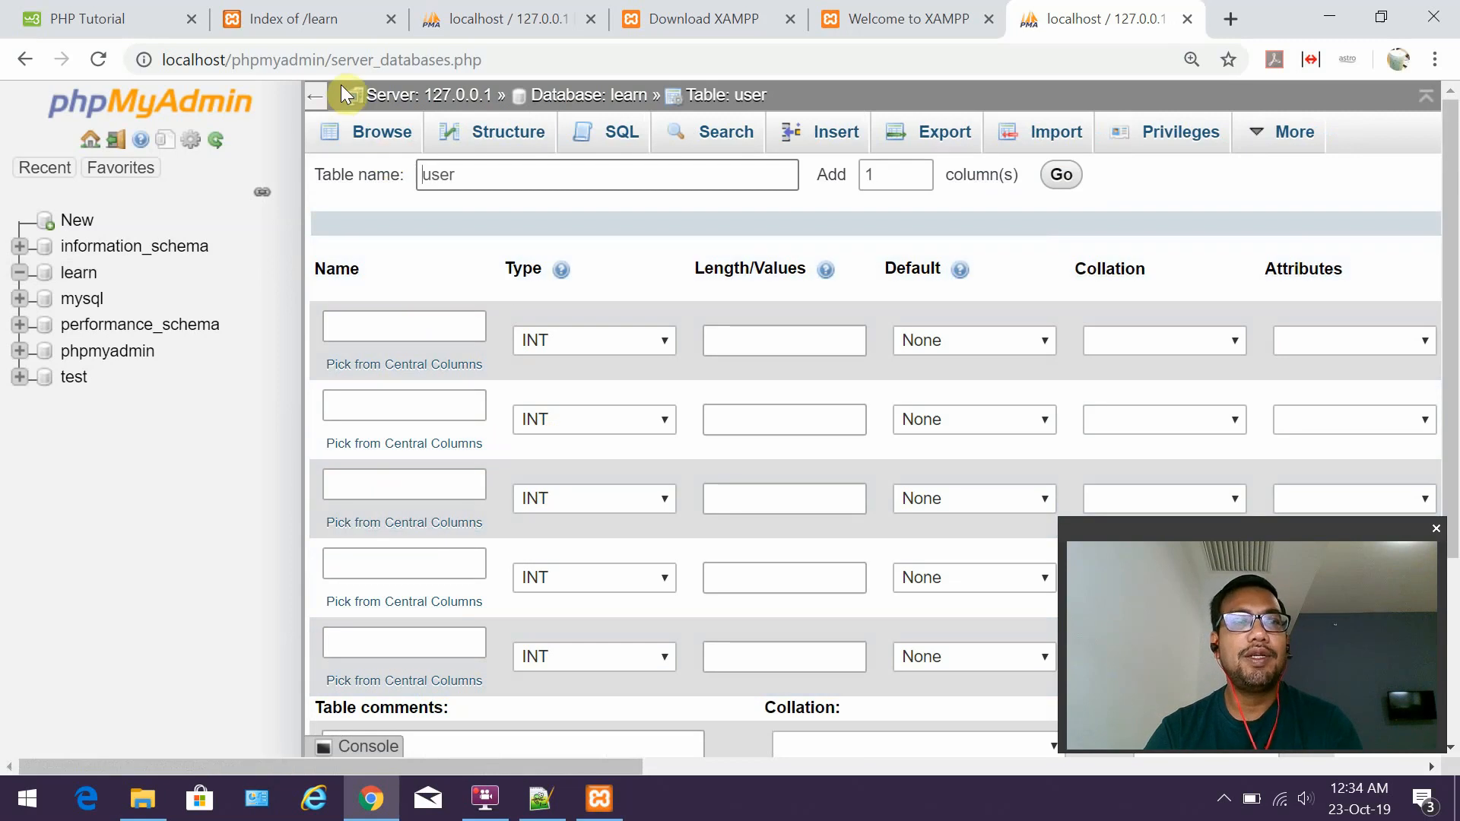
left_click(315, 95)
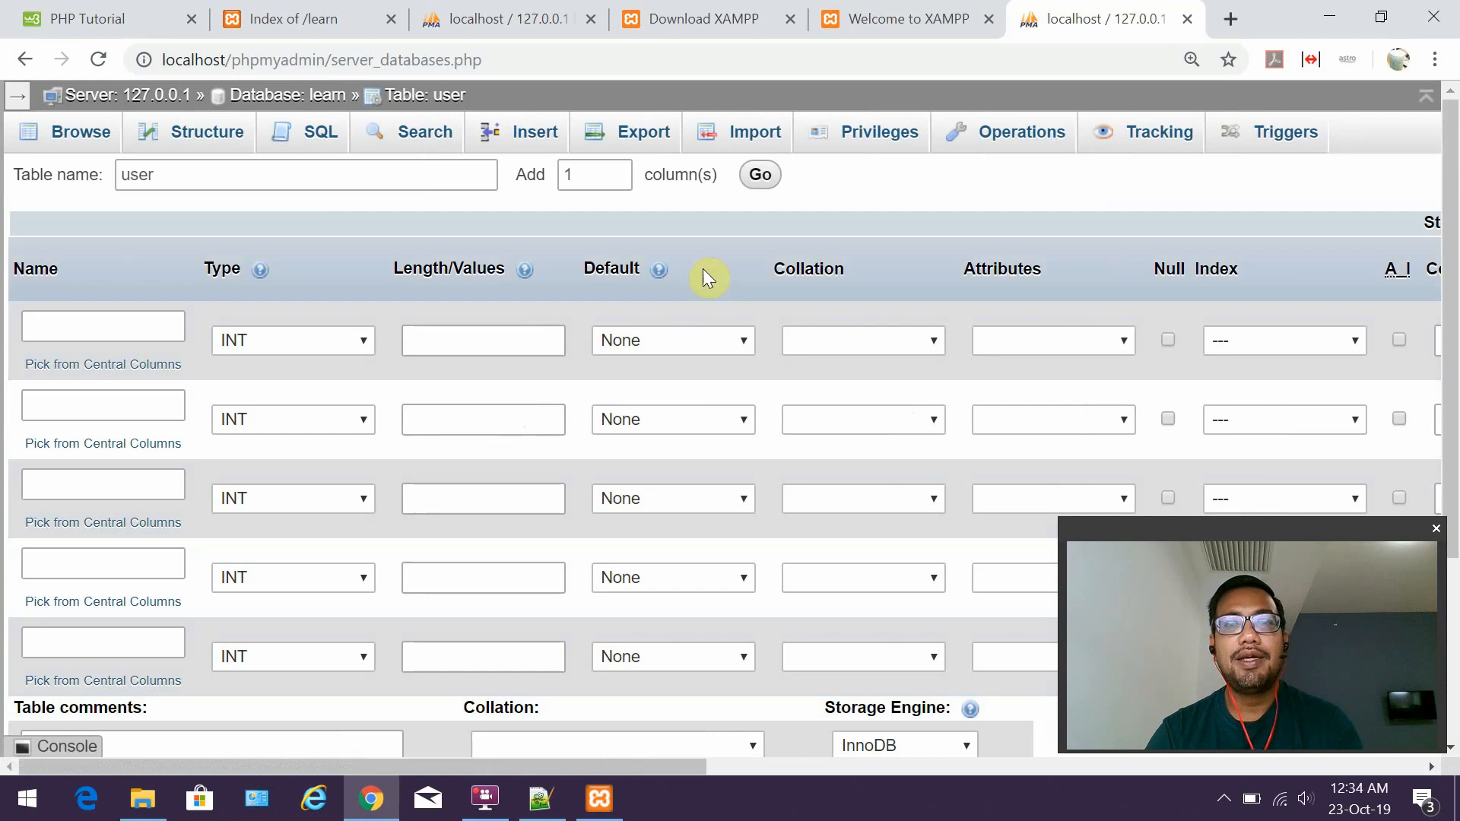
Scroll the column definition form sideways, then switch back to the Notepad++ notes.
left_click_drag(631, 766, 389, 628)
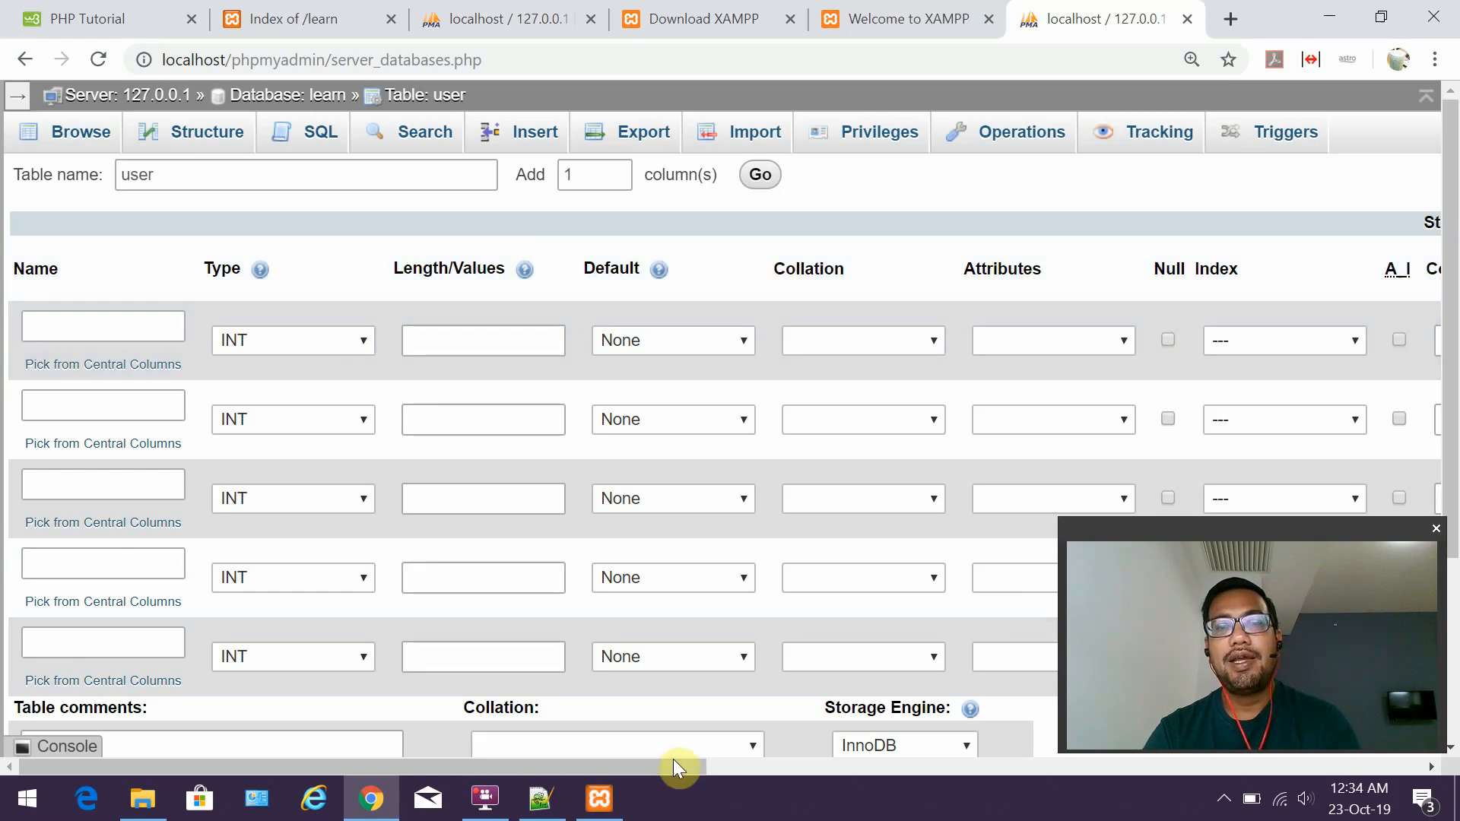
left_click_drag(674, 761, 793, 762)
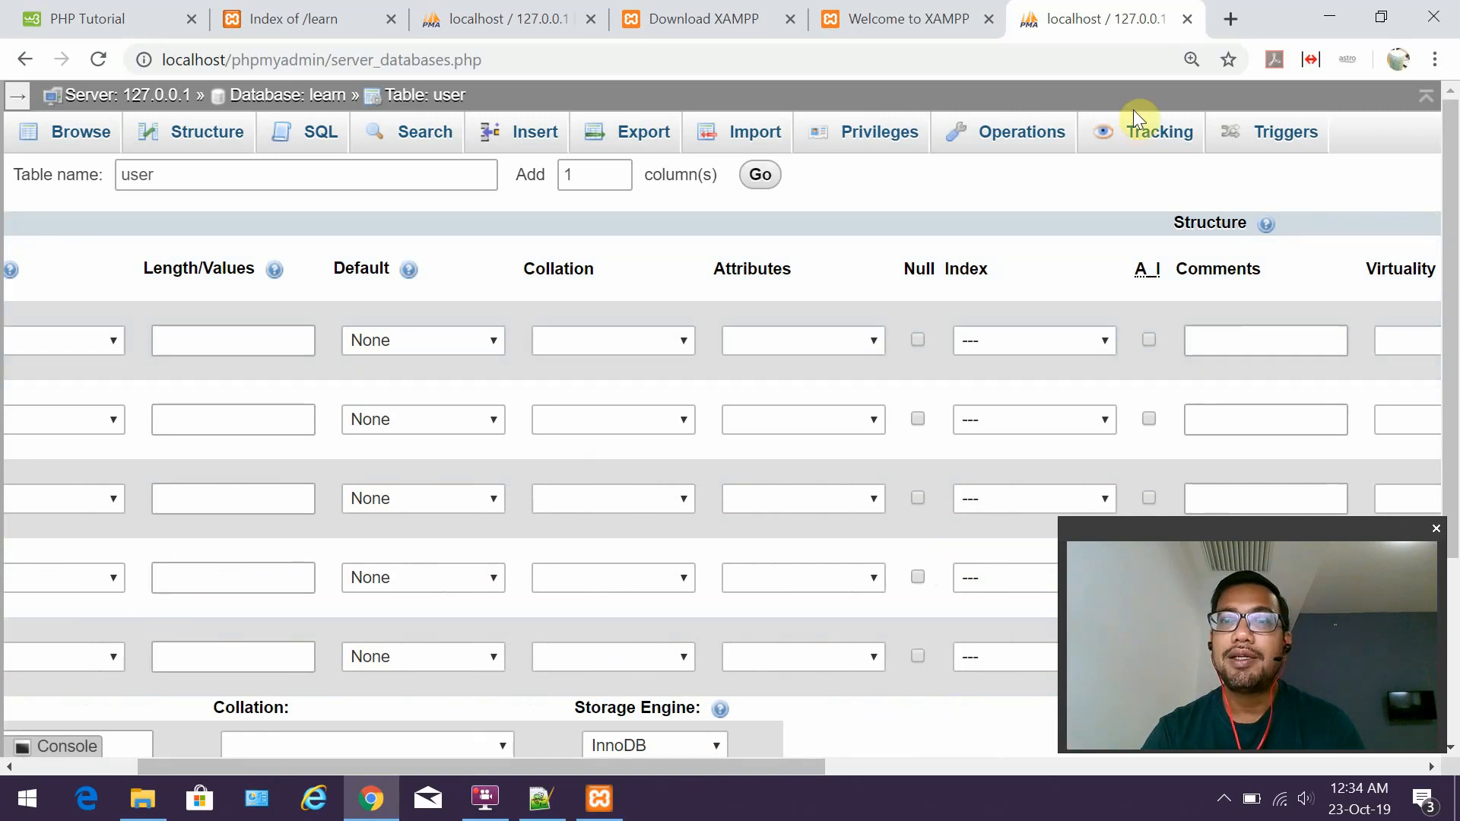
left_click_drag(768, 767, 494, 737)
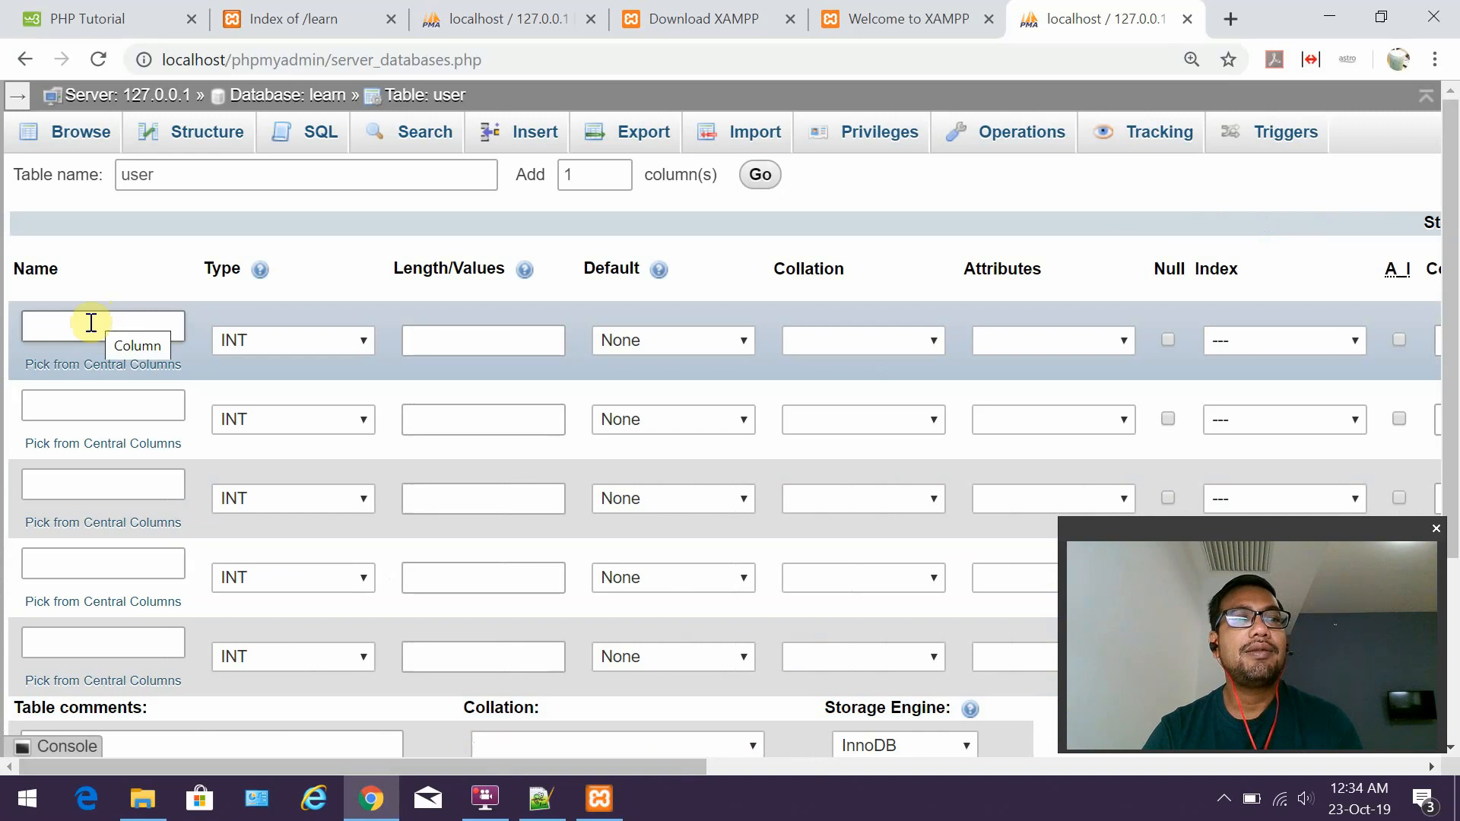
left_click(546, 788)
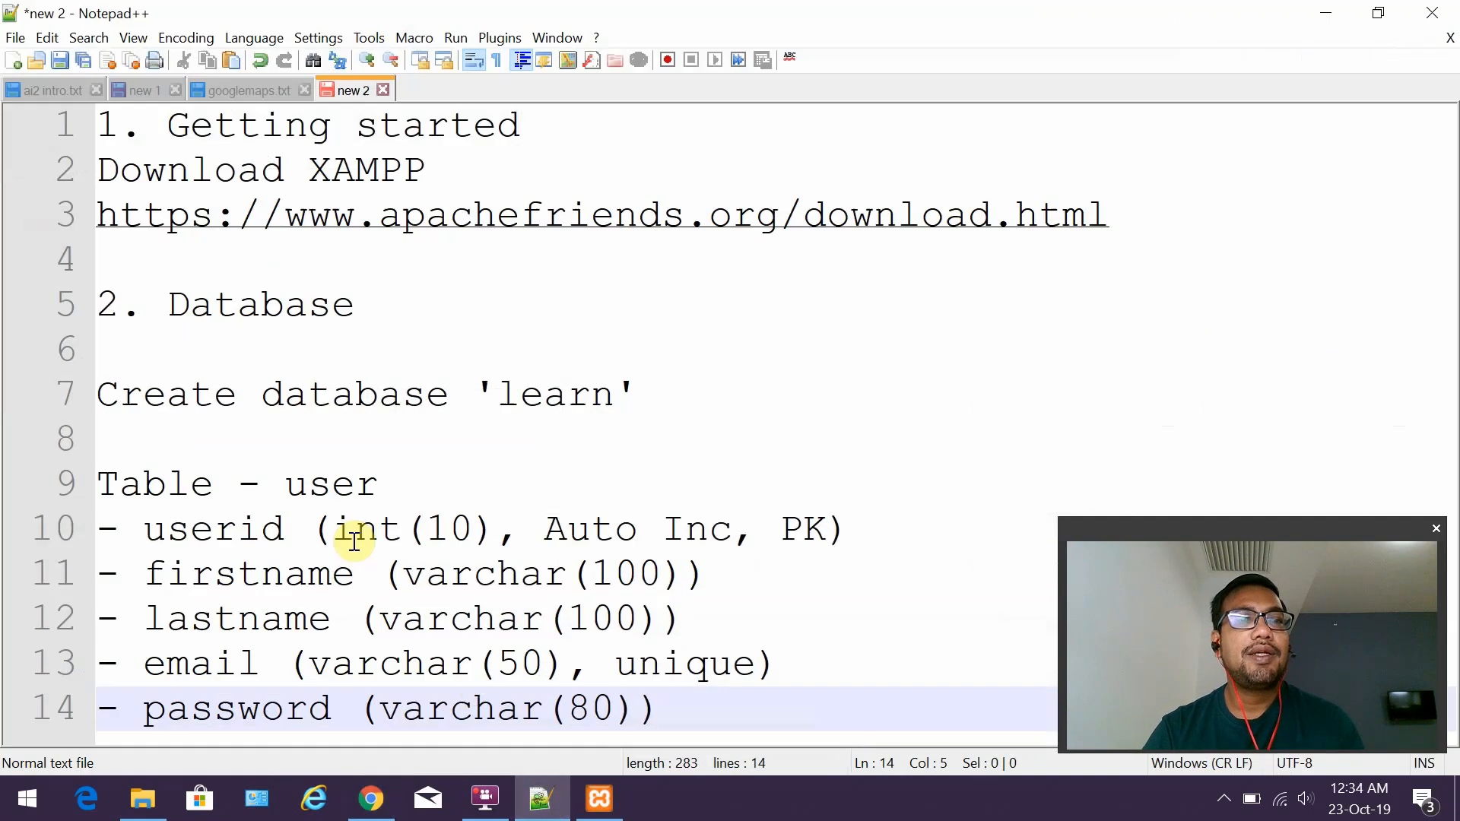
Review the userid note: column name userid, length 10, Auto Inc and PK.
left_click_drag(155, 531, 295, 530)
left_click_drag(435, 528, 726, 522)
left_click(536, 525)
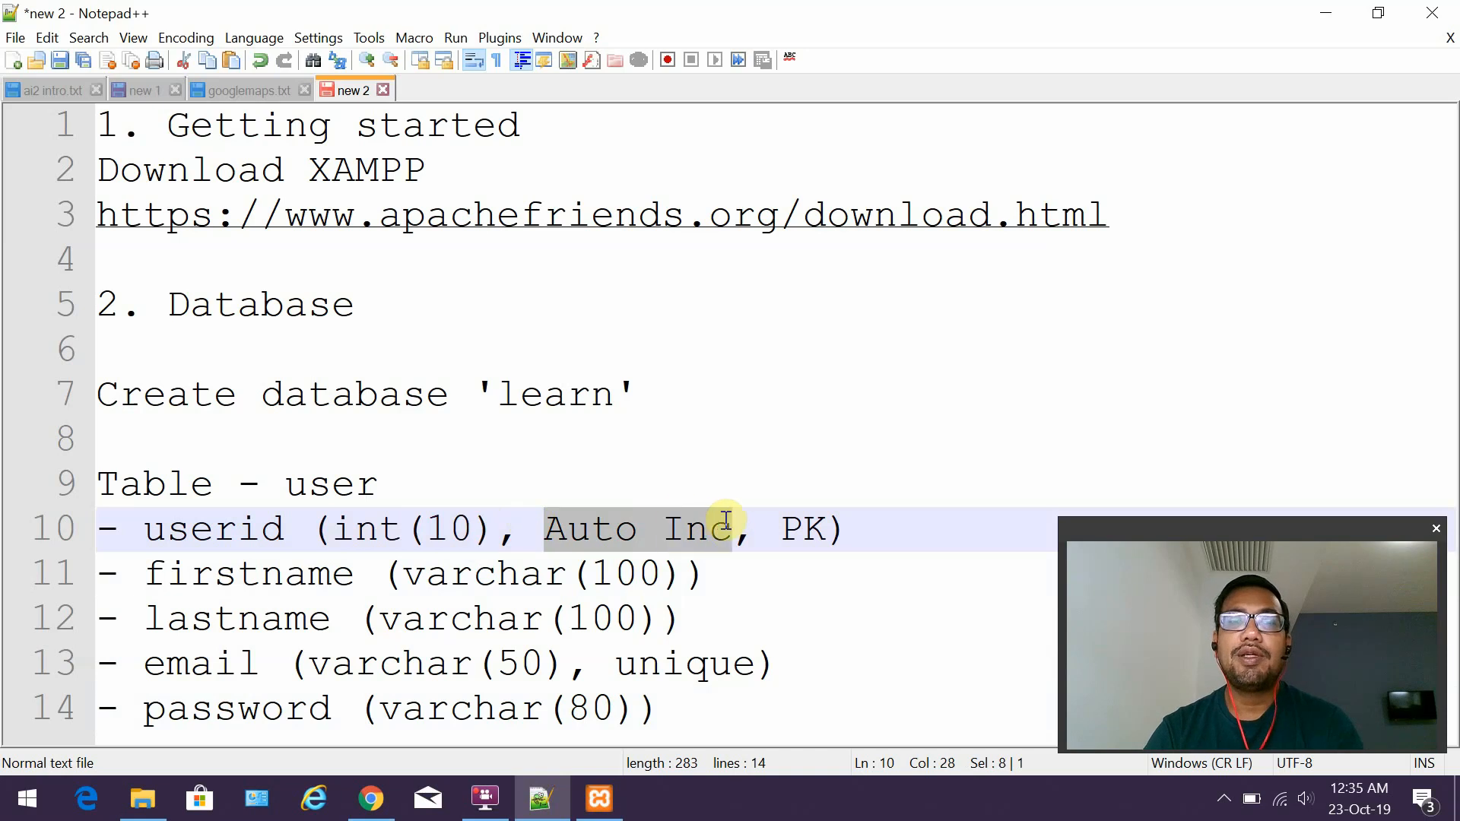
left_click_drag(829, 531, 784, 529)
left_click(851, 530)
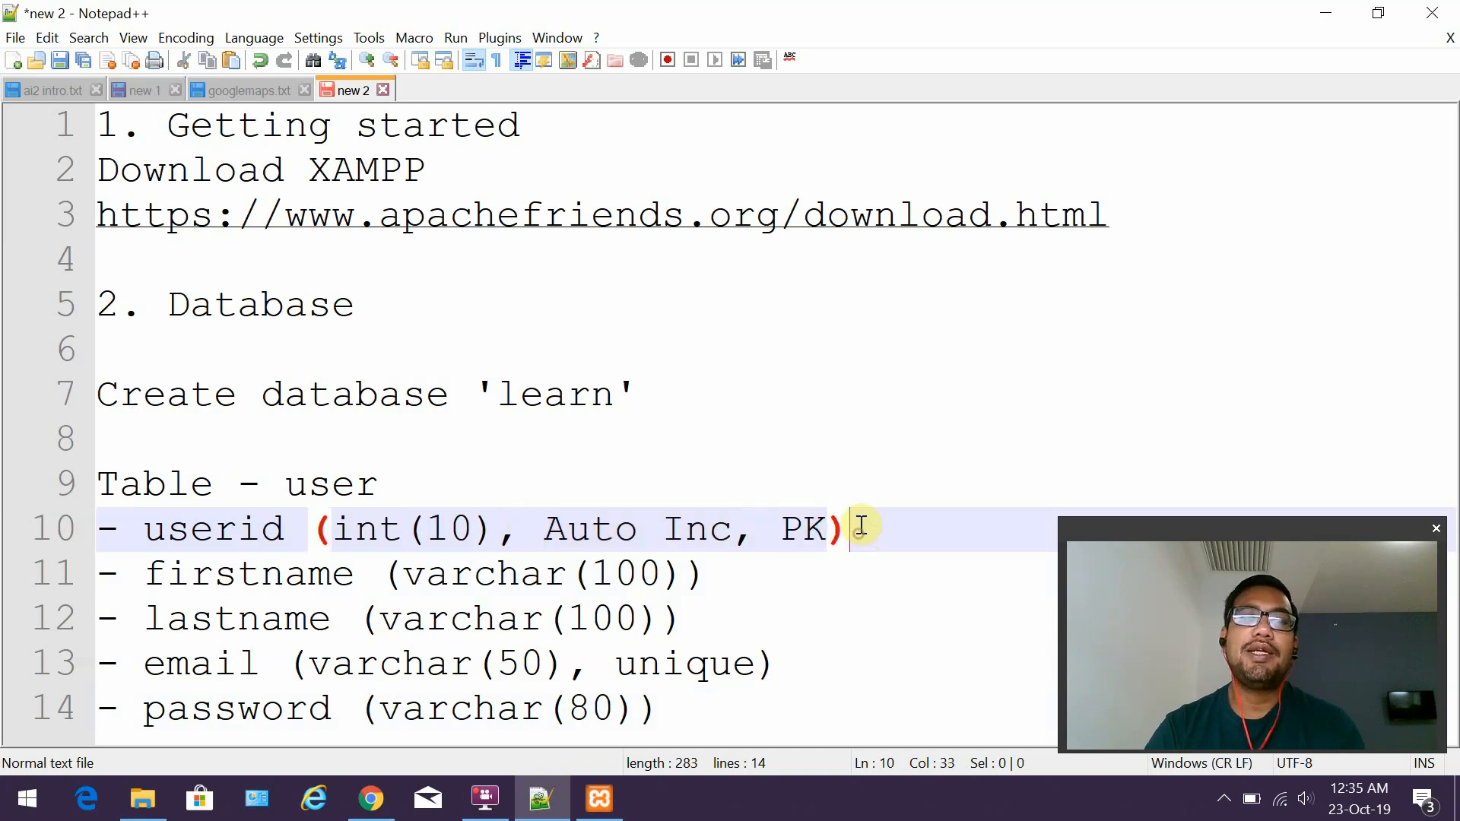
left_click(1325, 16)
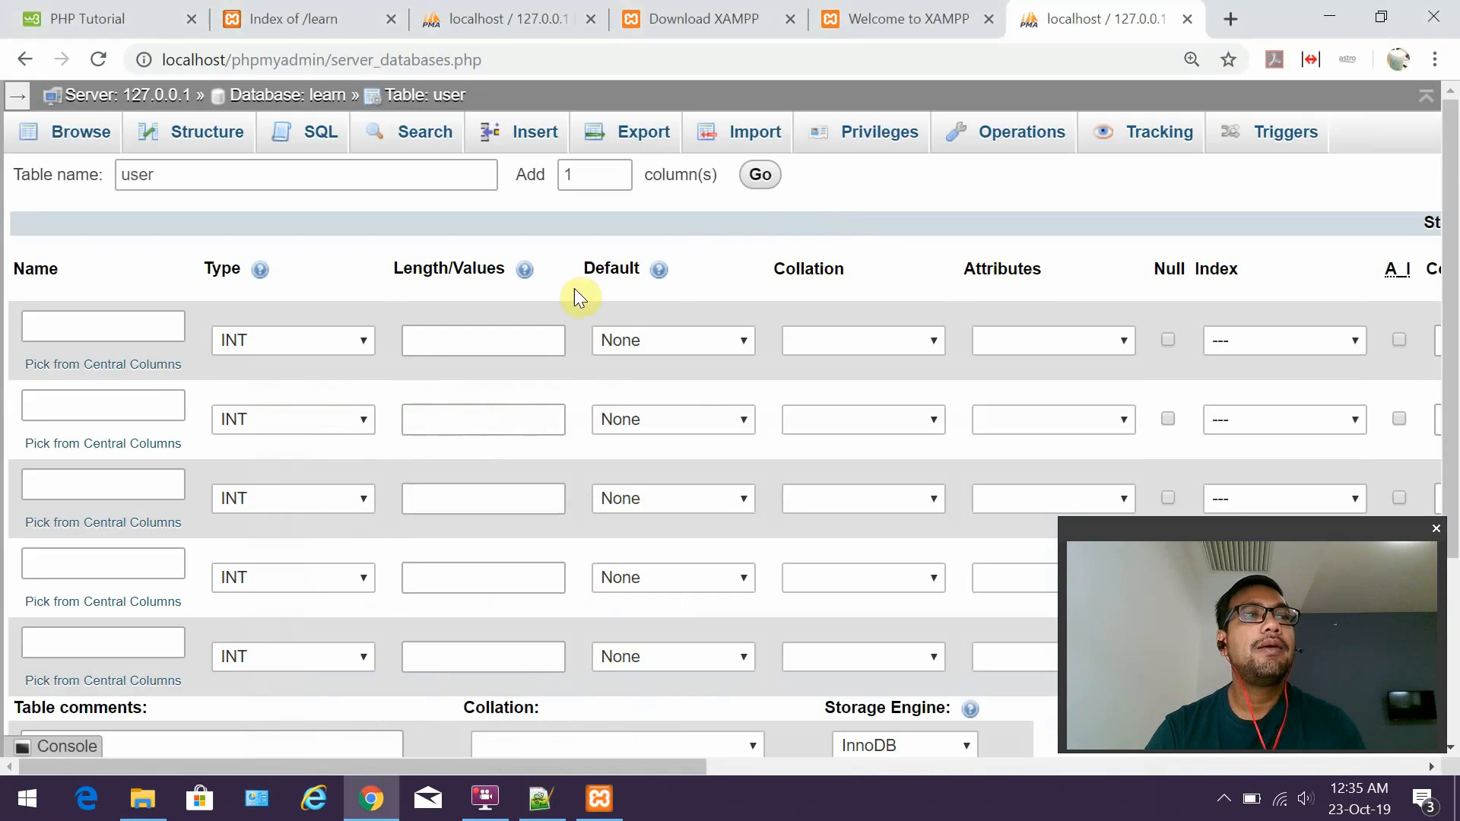
Enter userid as the first column's name with Length/Values 10.
left_click(144, 320)
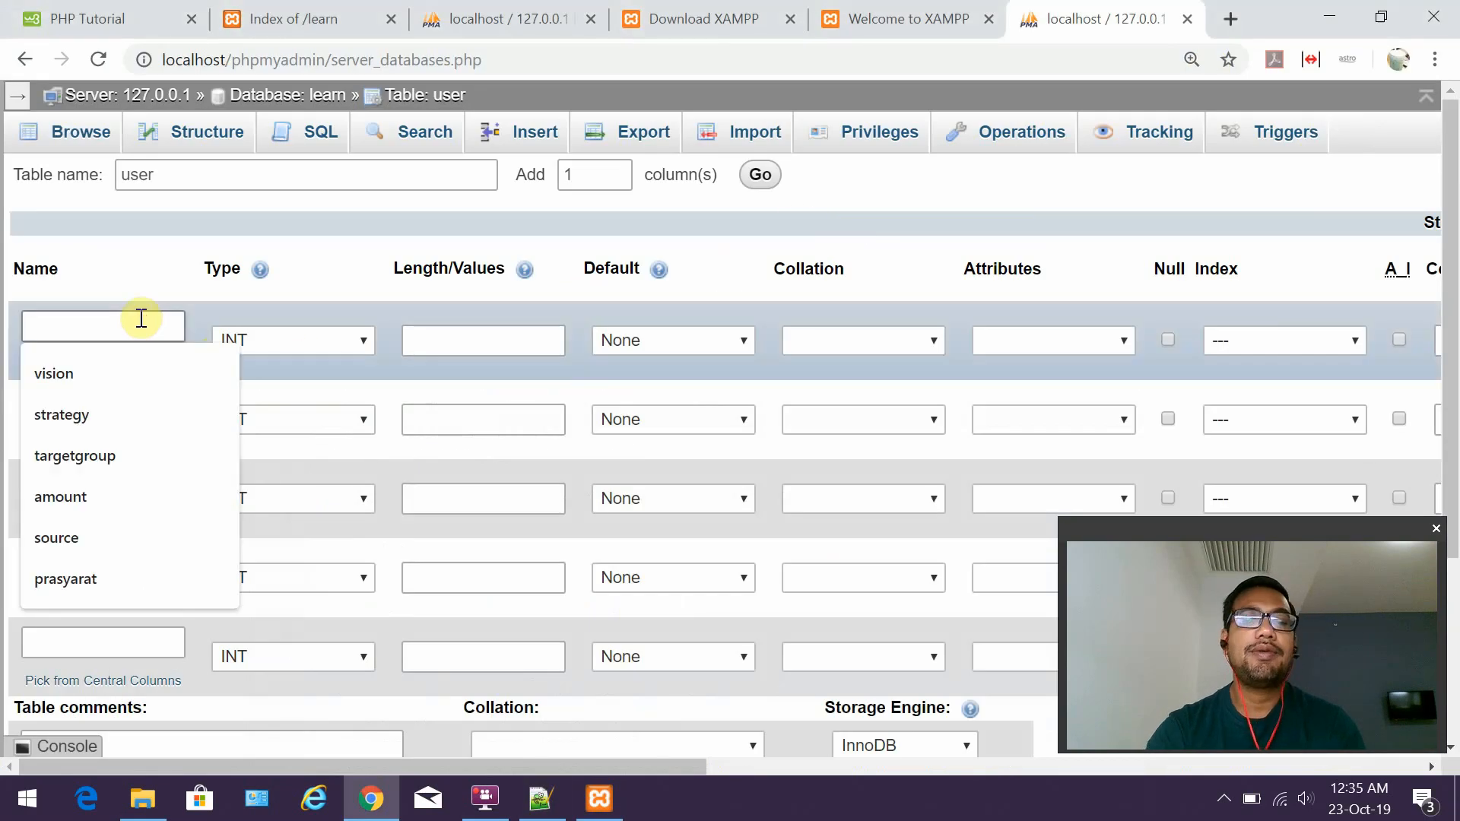
type("userid")
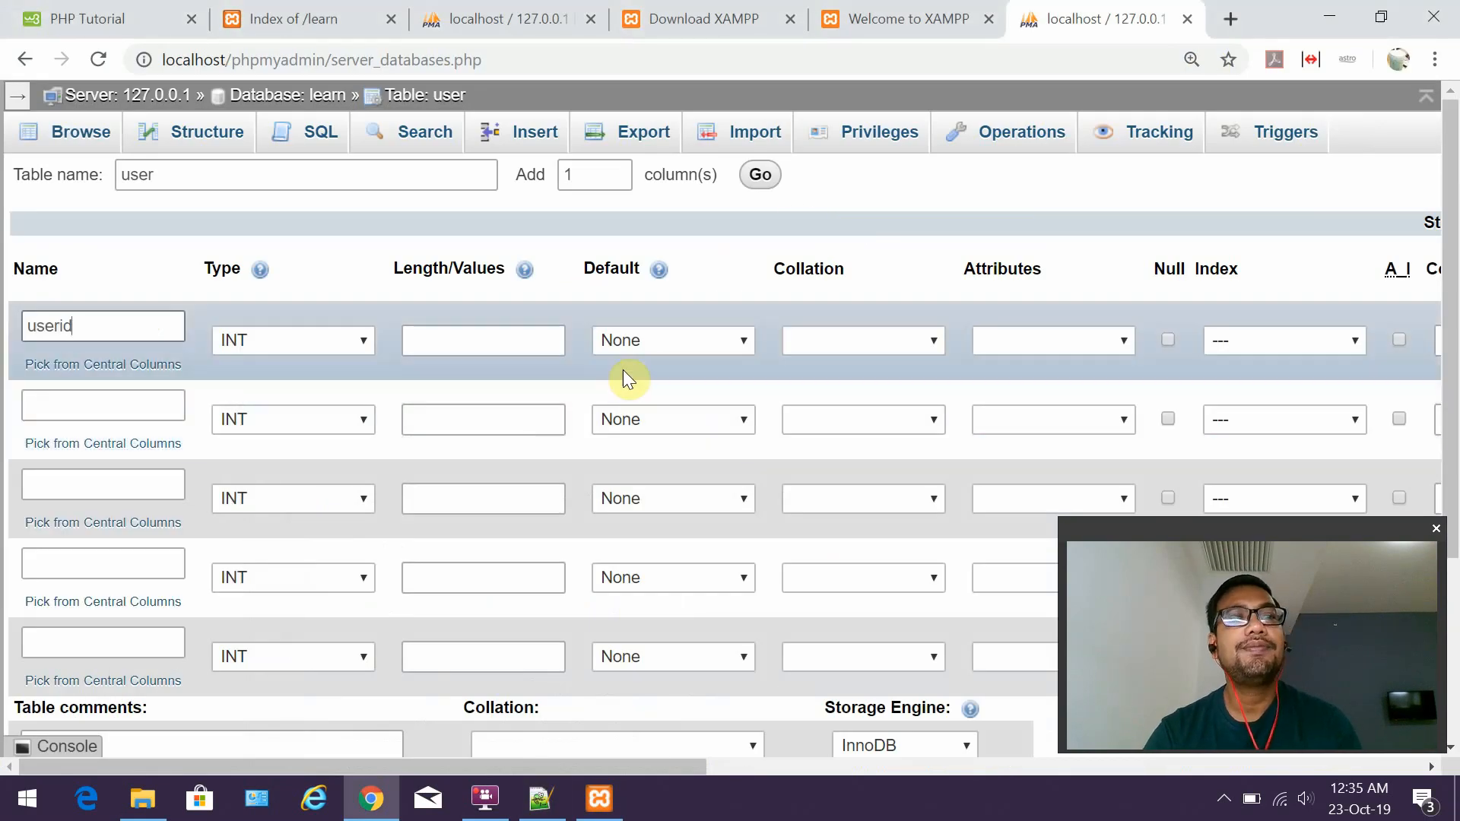
left_click(525, 346)
type("10")
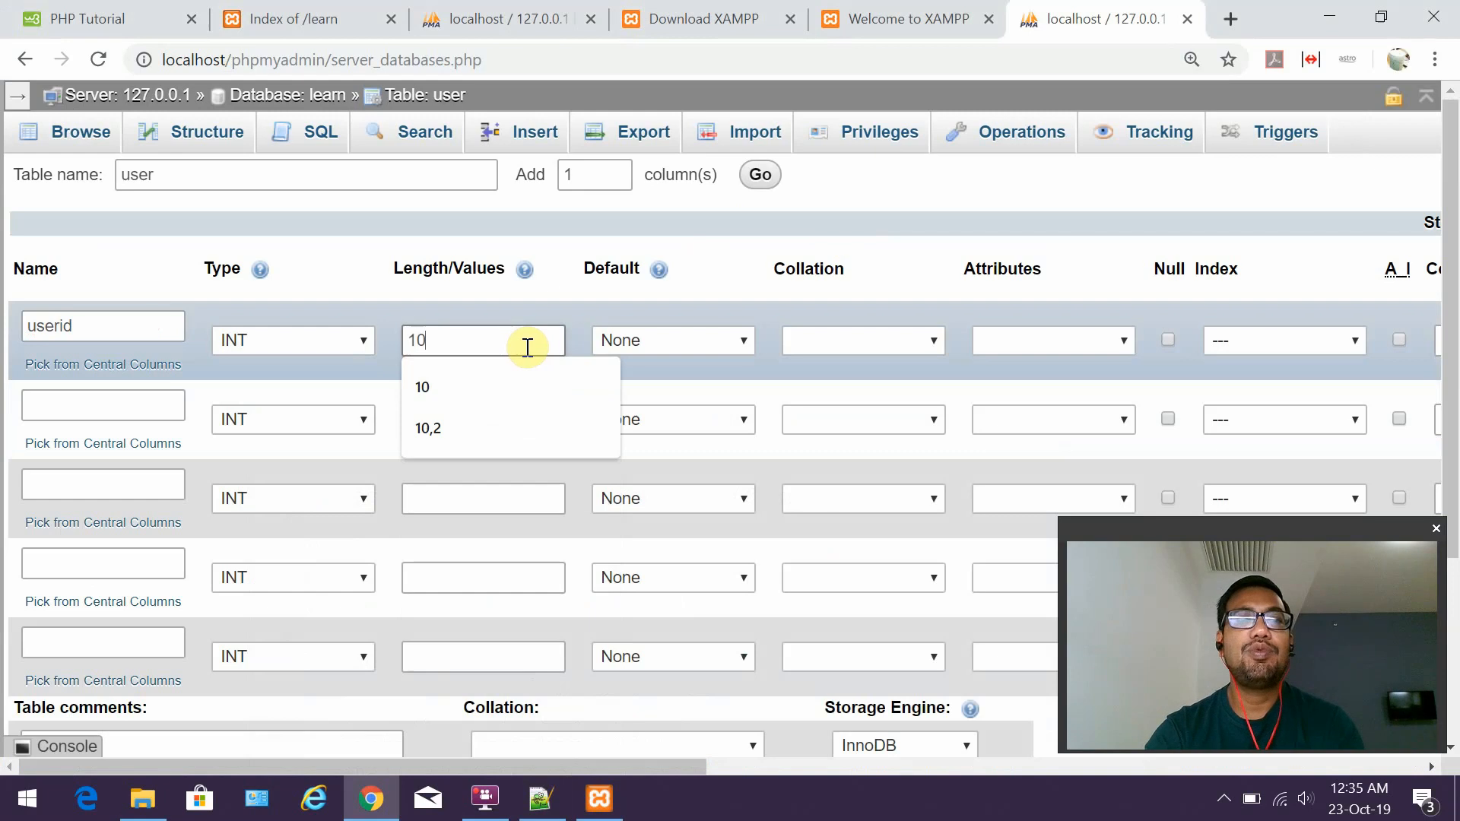
left_click(540, 798)
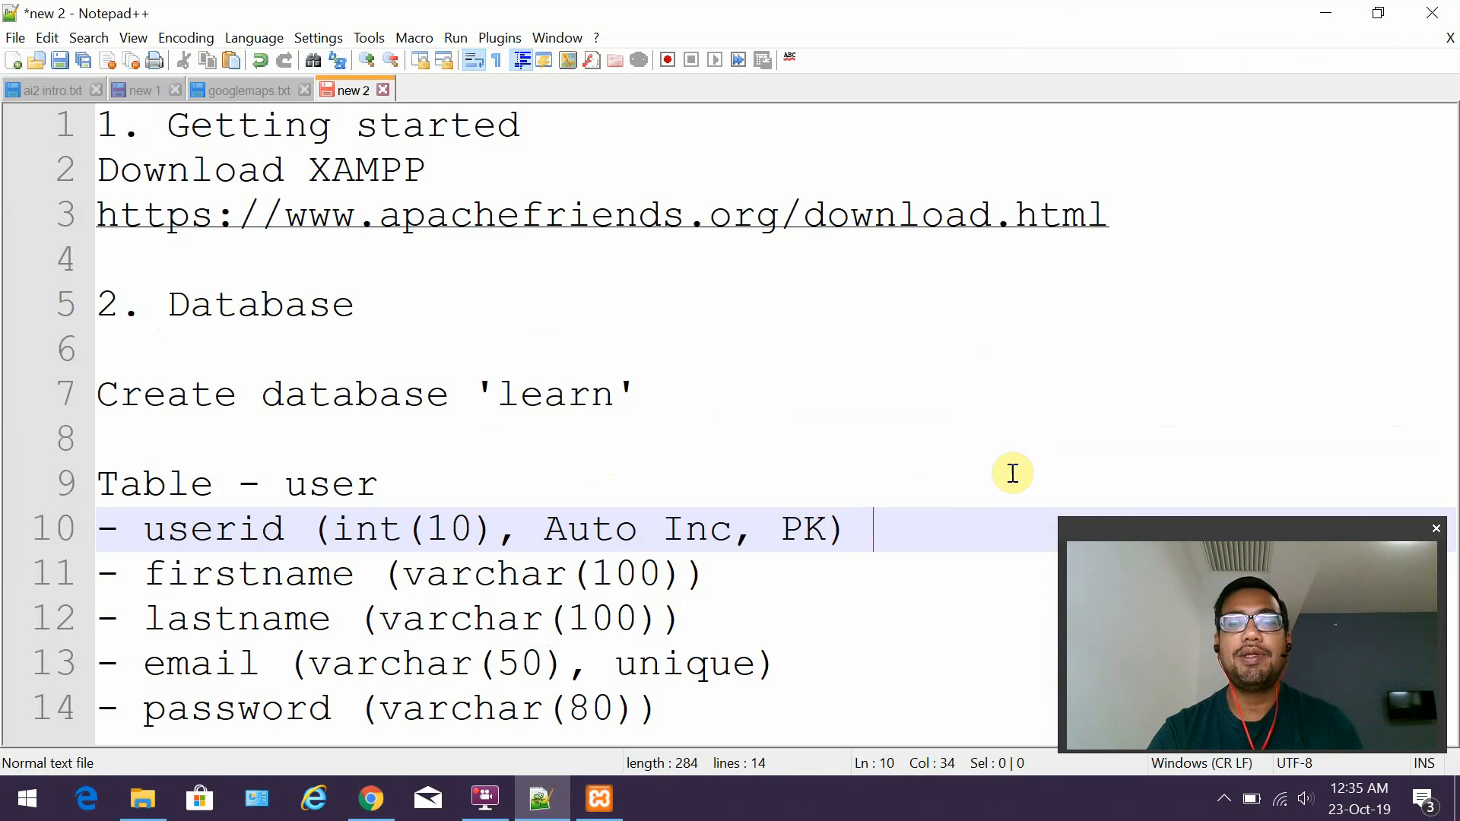
Add a 'max value 9,999,999,999' note on a new line below userid.
key("Return")
key("Return")
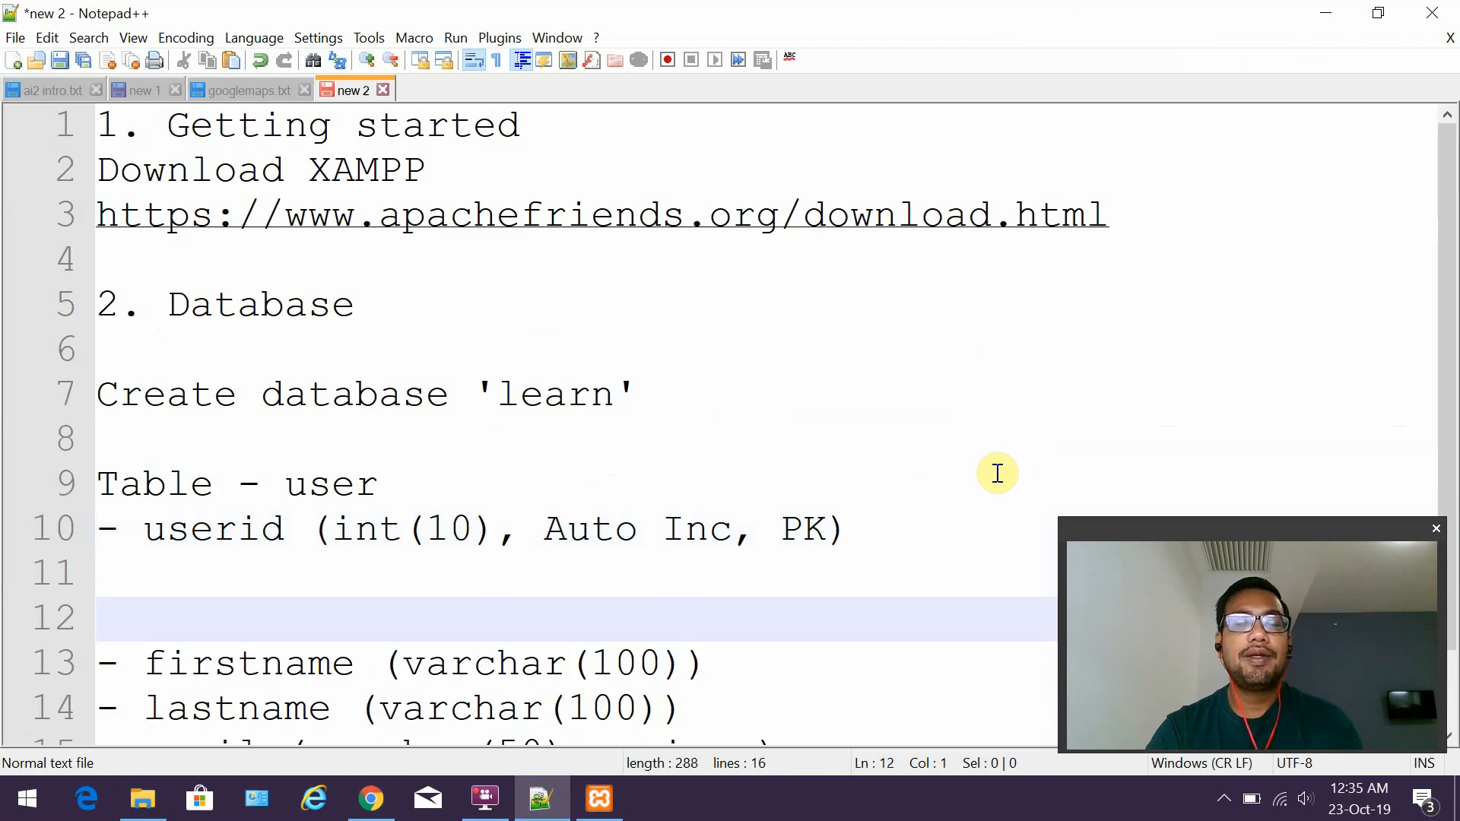
key("Up")
type("max ")
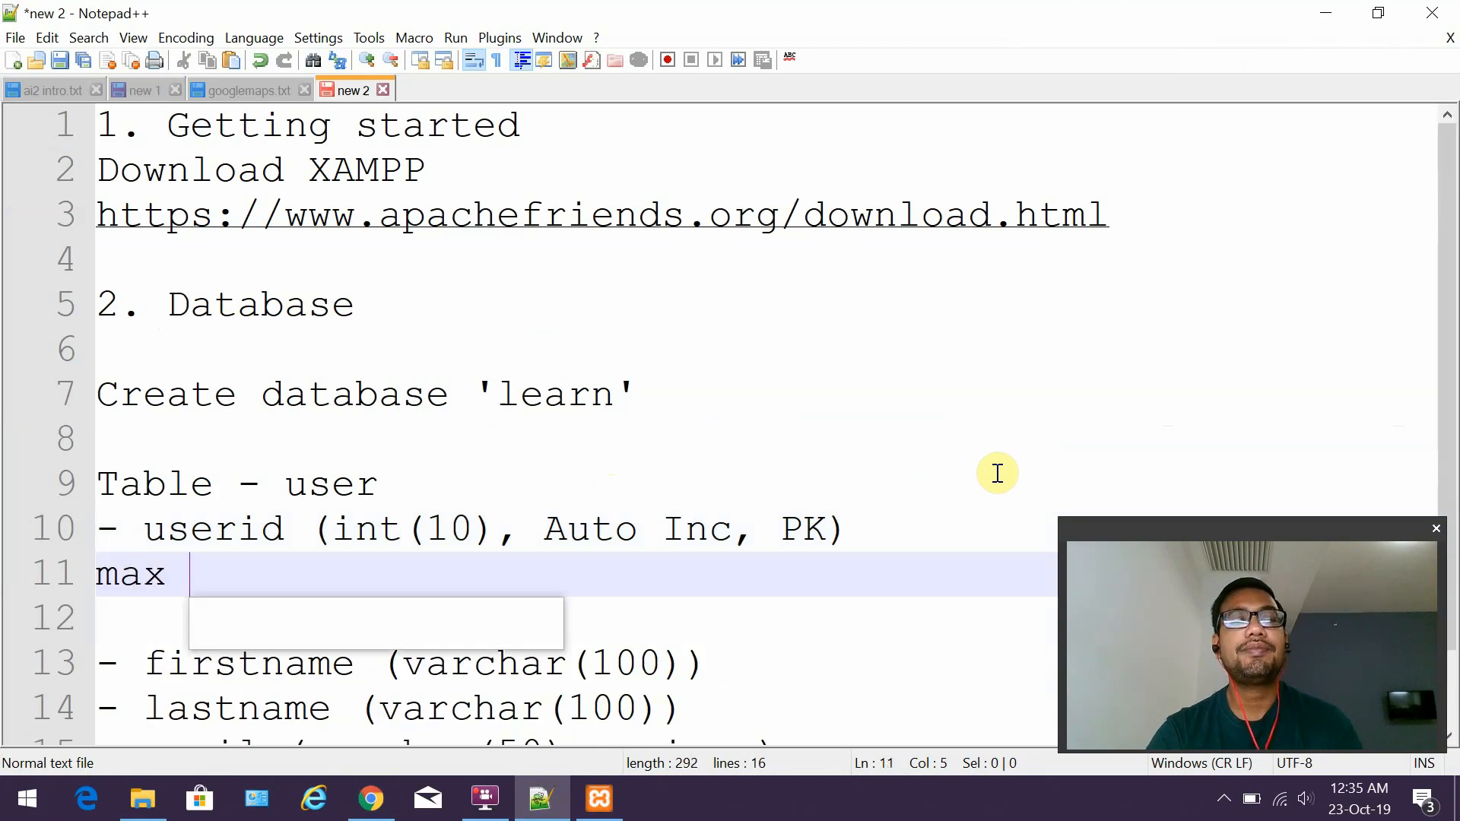
type("value 9999999999")
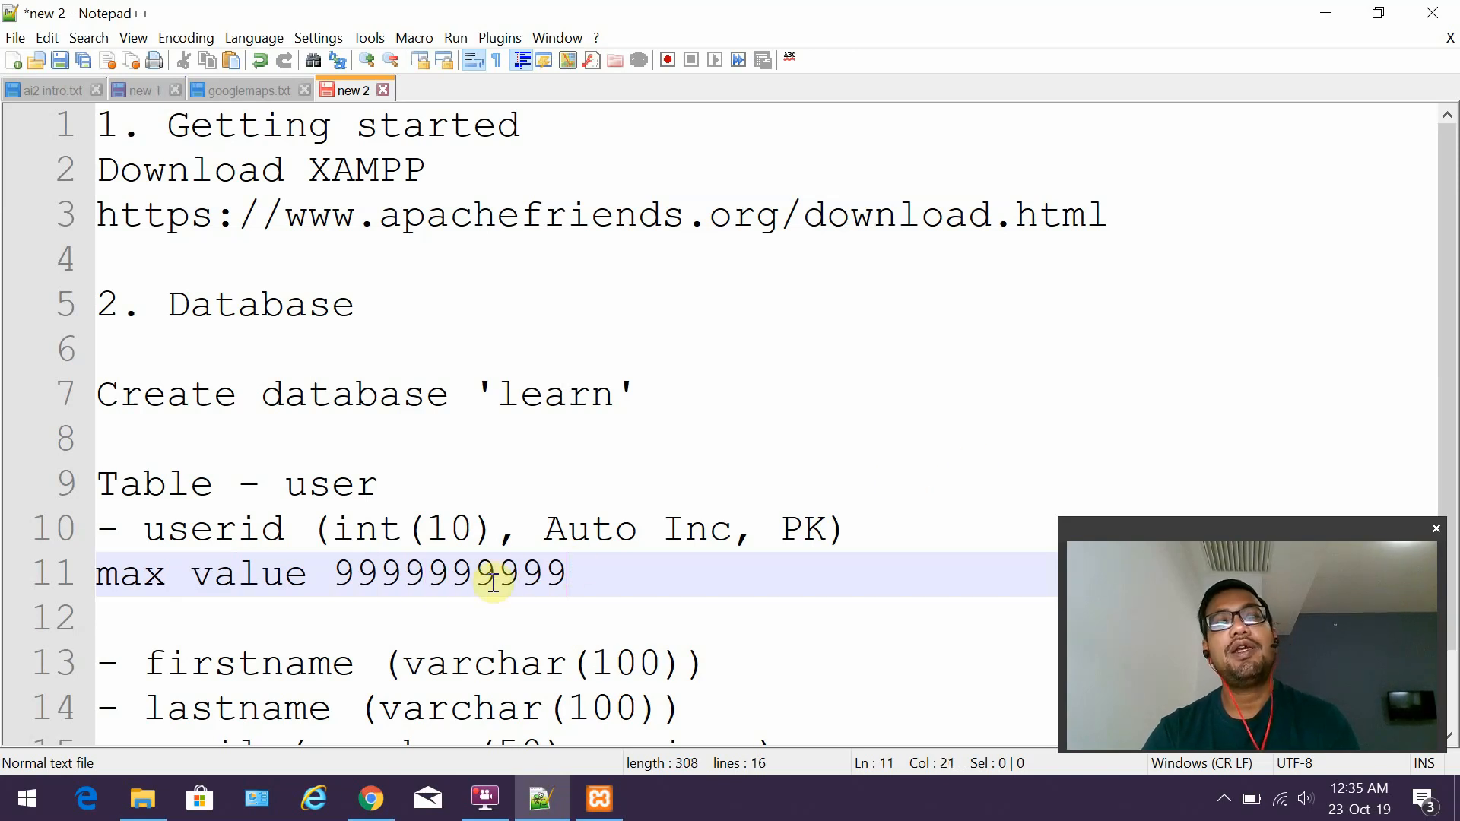
type(",")
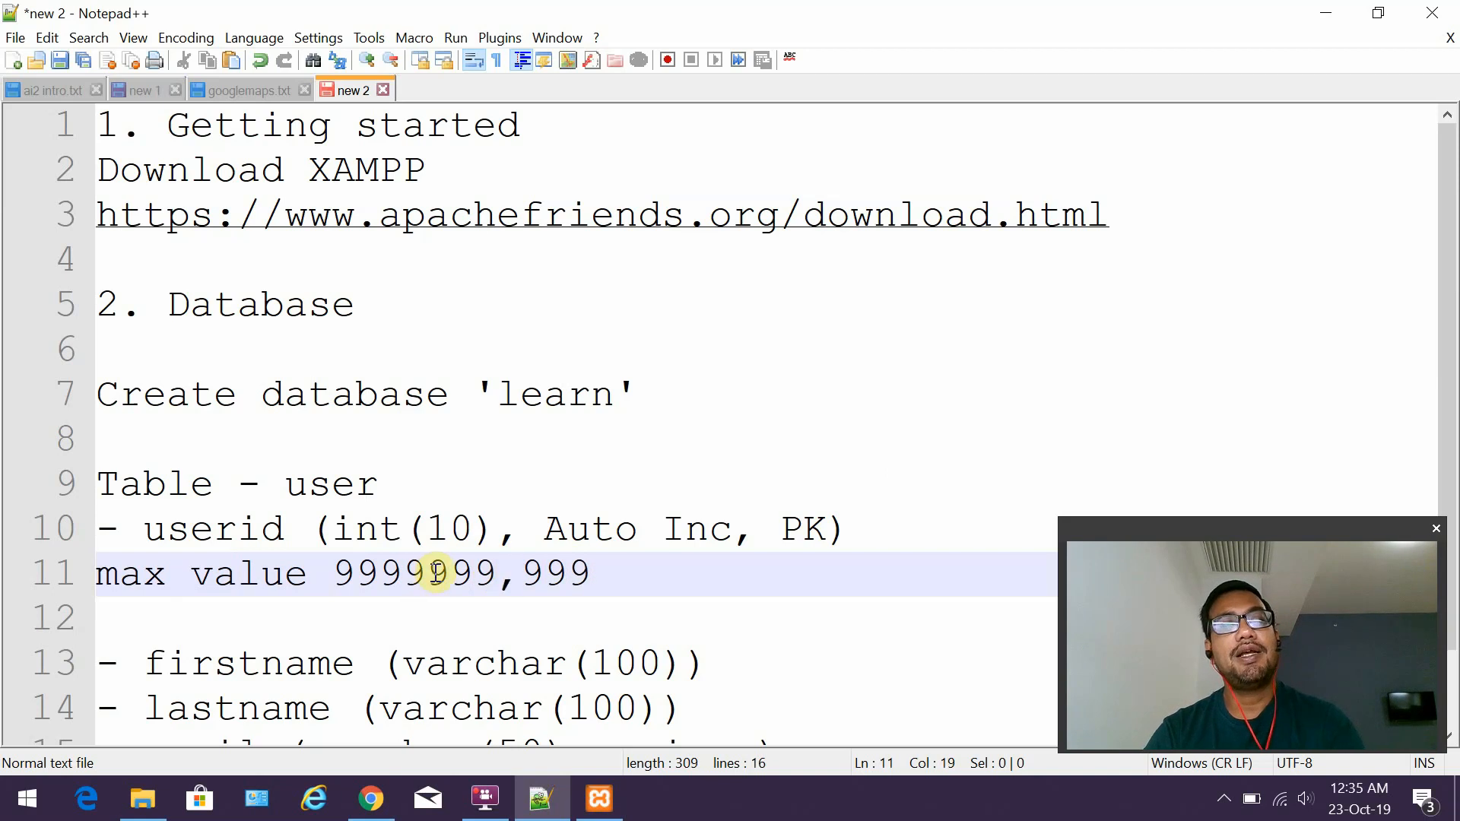
type(",")
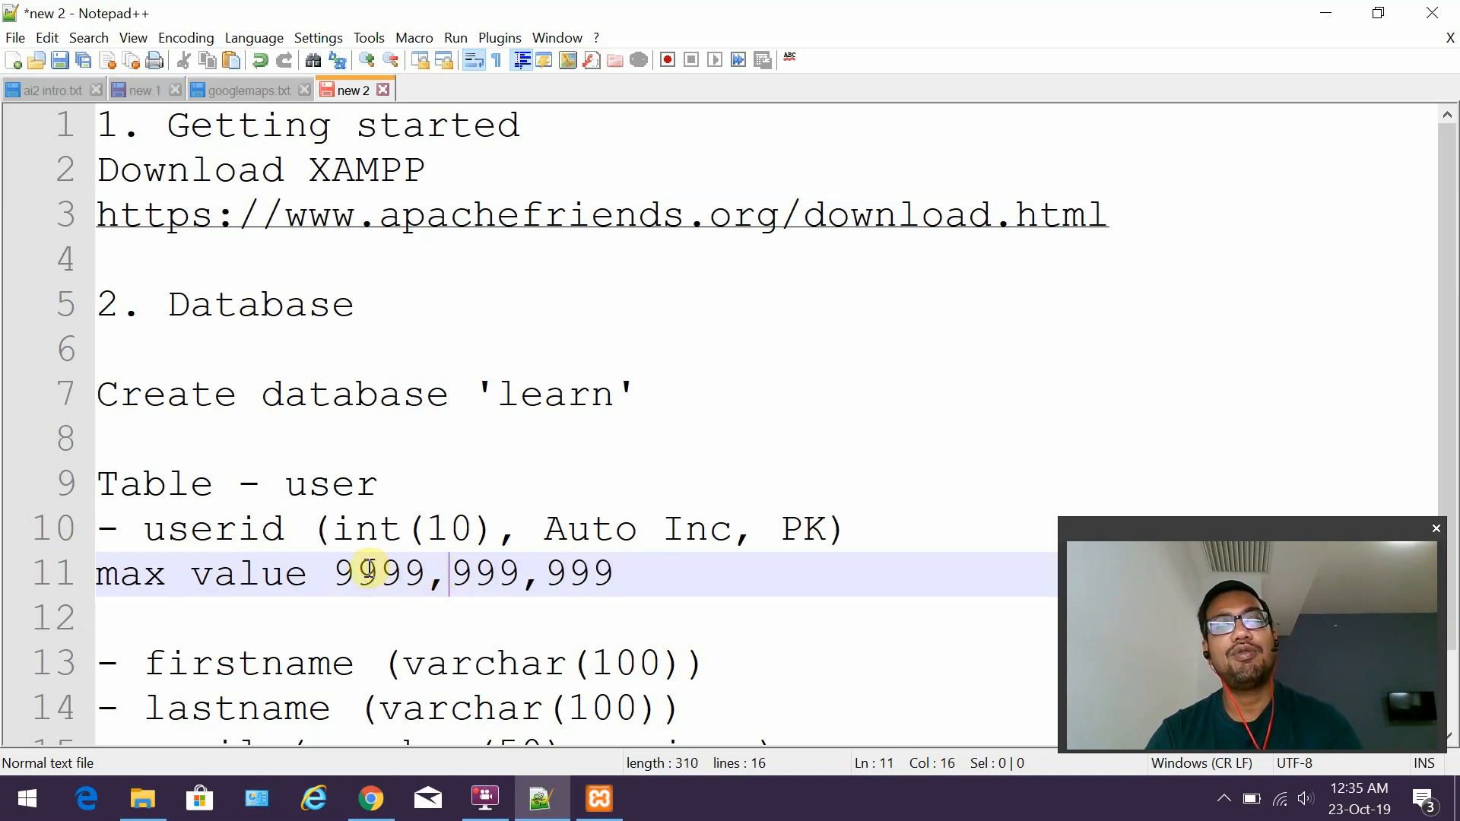
type(",")
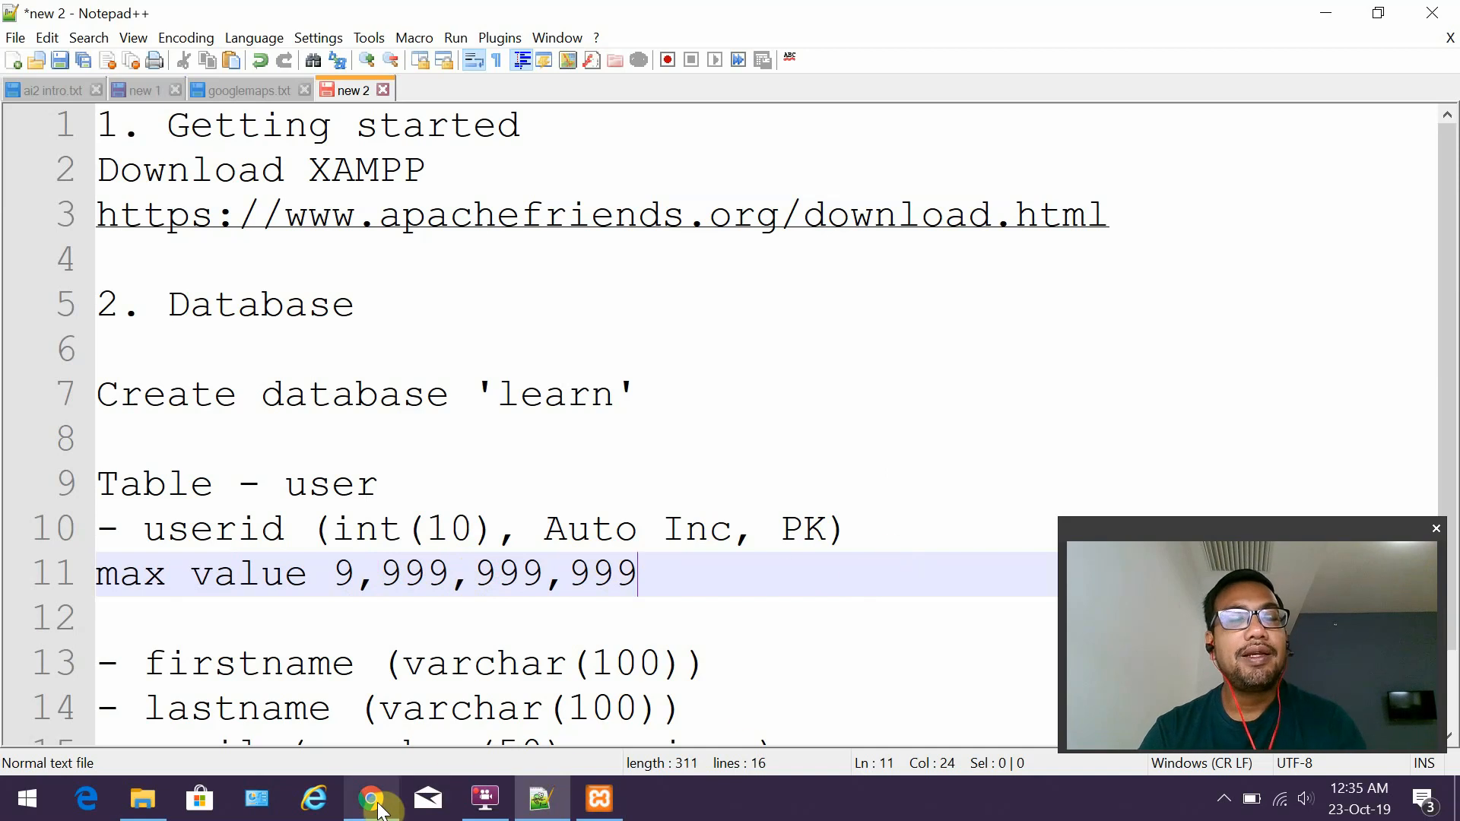
left_click(373, 800)
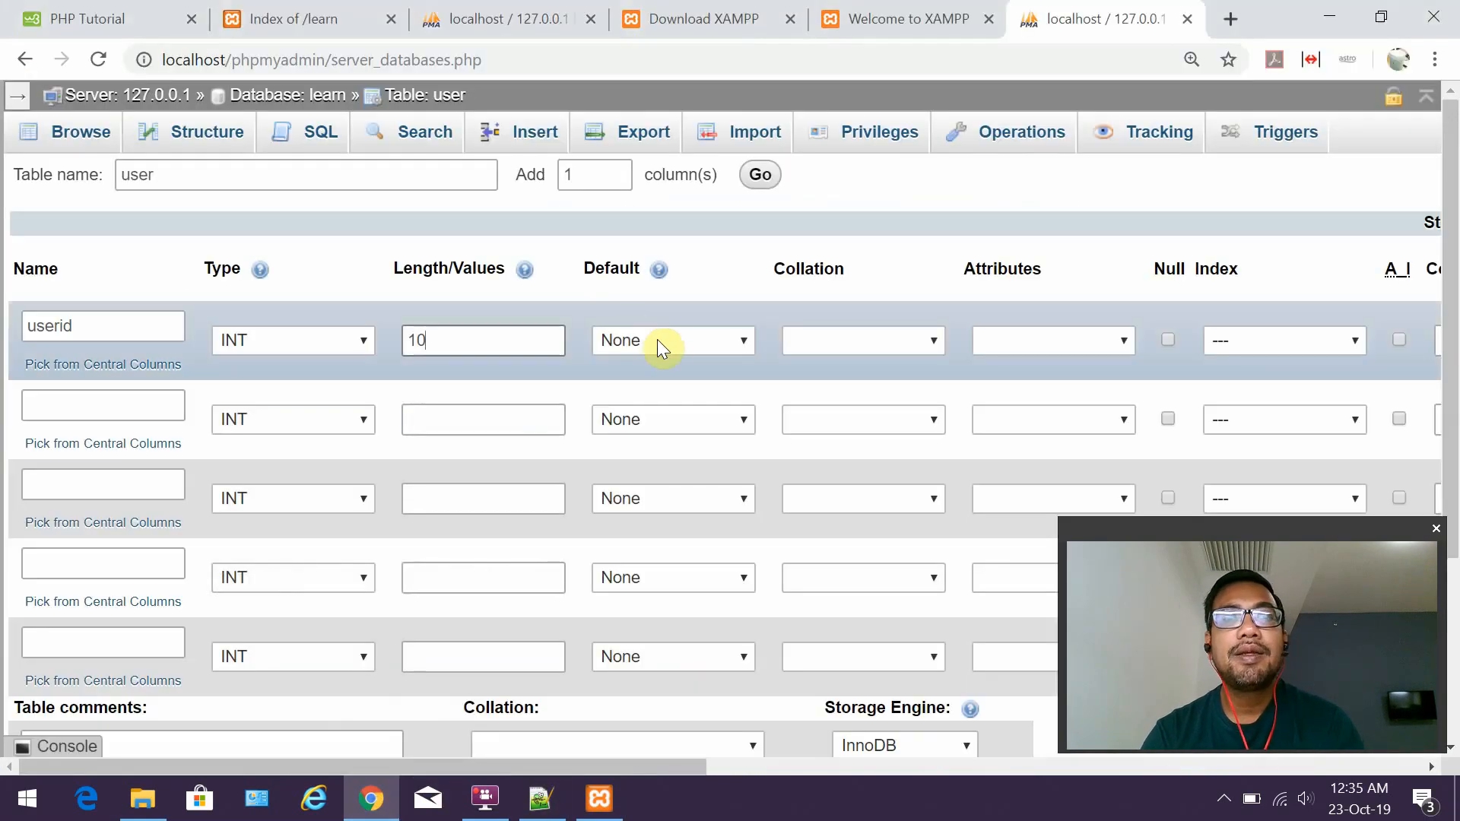
Tick A_I for userid and accept it as PRIMARY with index size 10.
left_click(1226, 341)
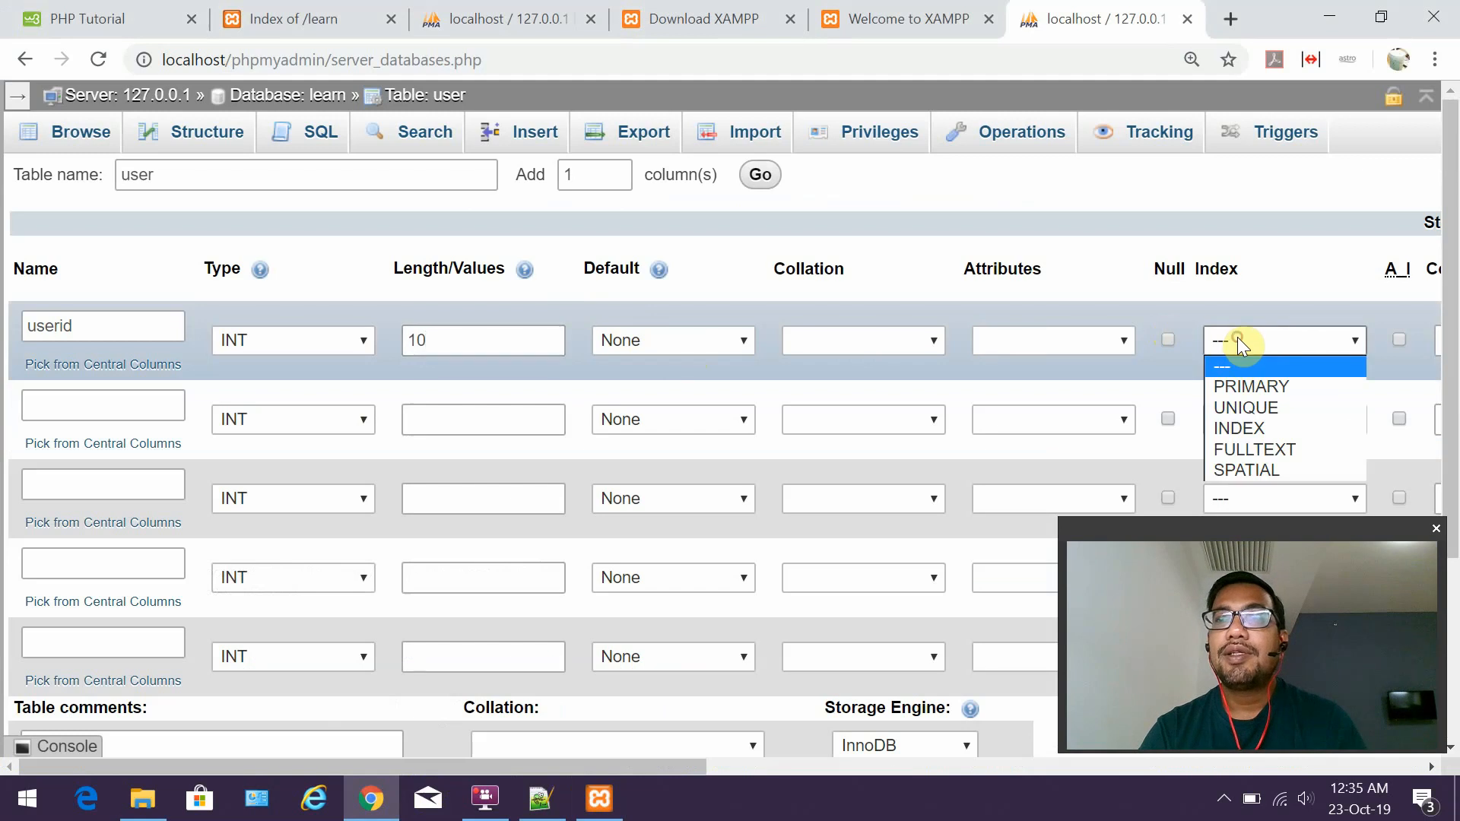
left_click(1351, 318)
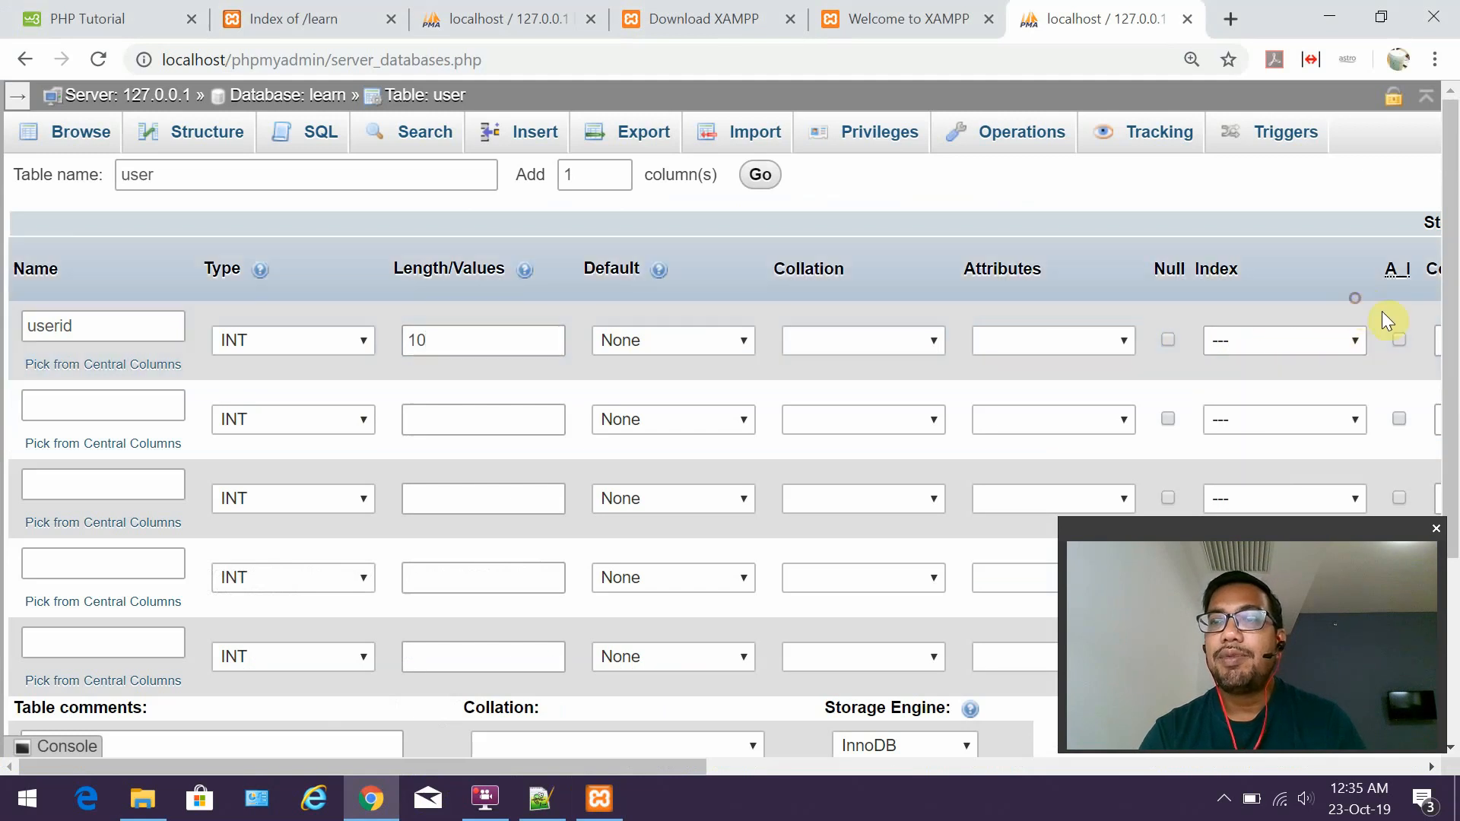
left_click(1399, 340)
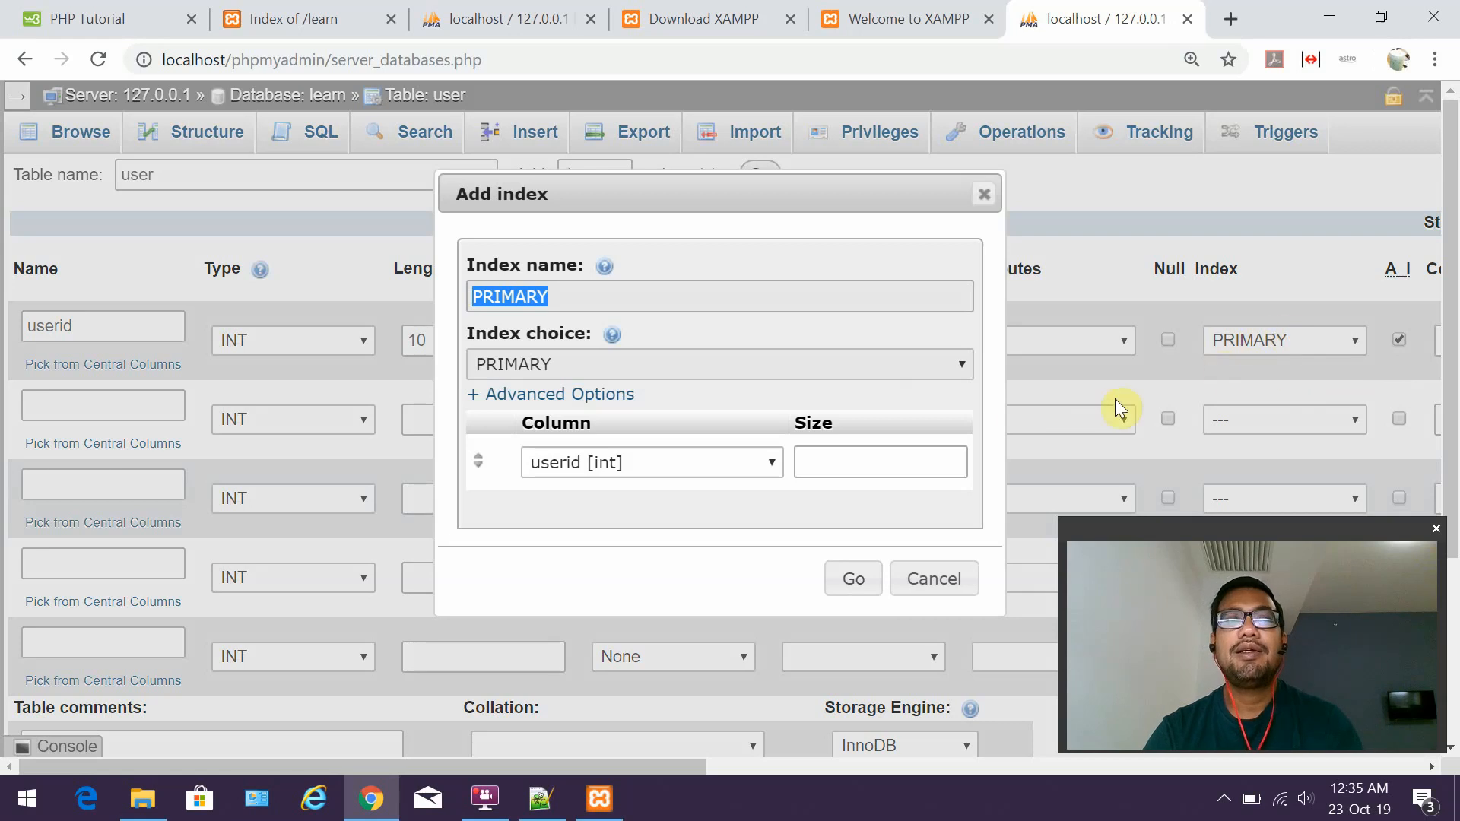
left_click(822, 462)
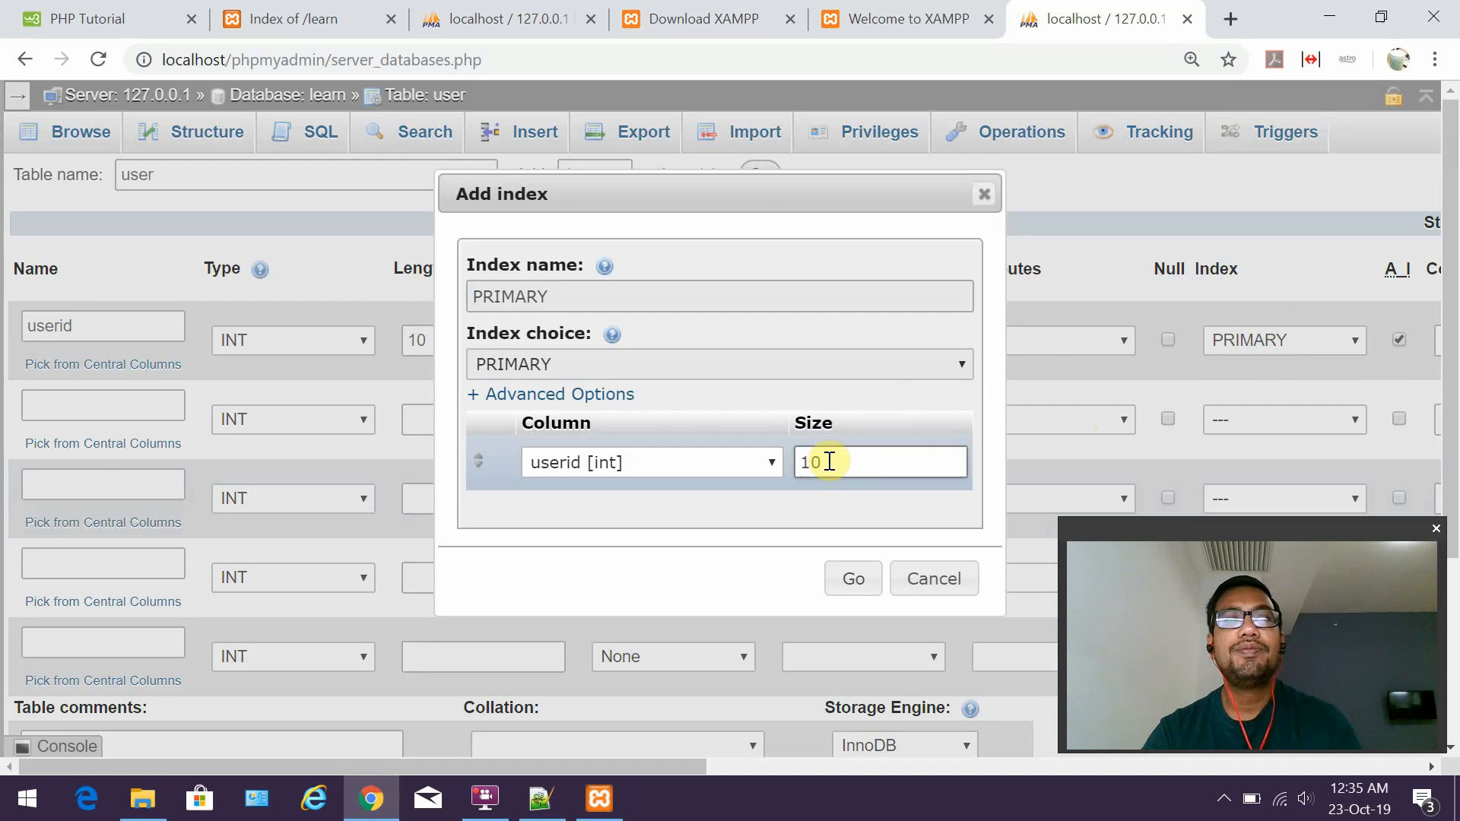
left_click(849, 583)
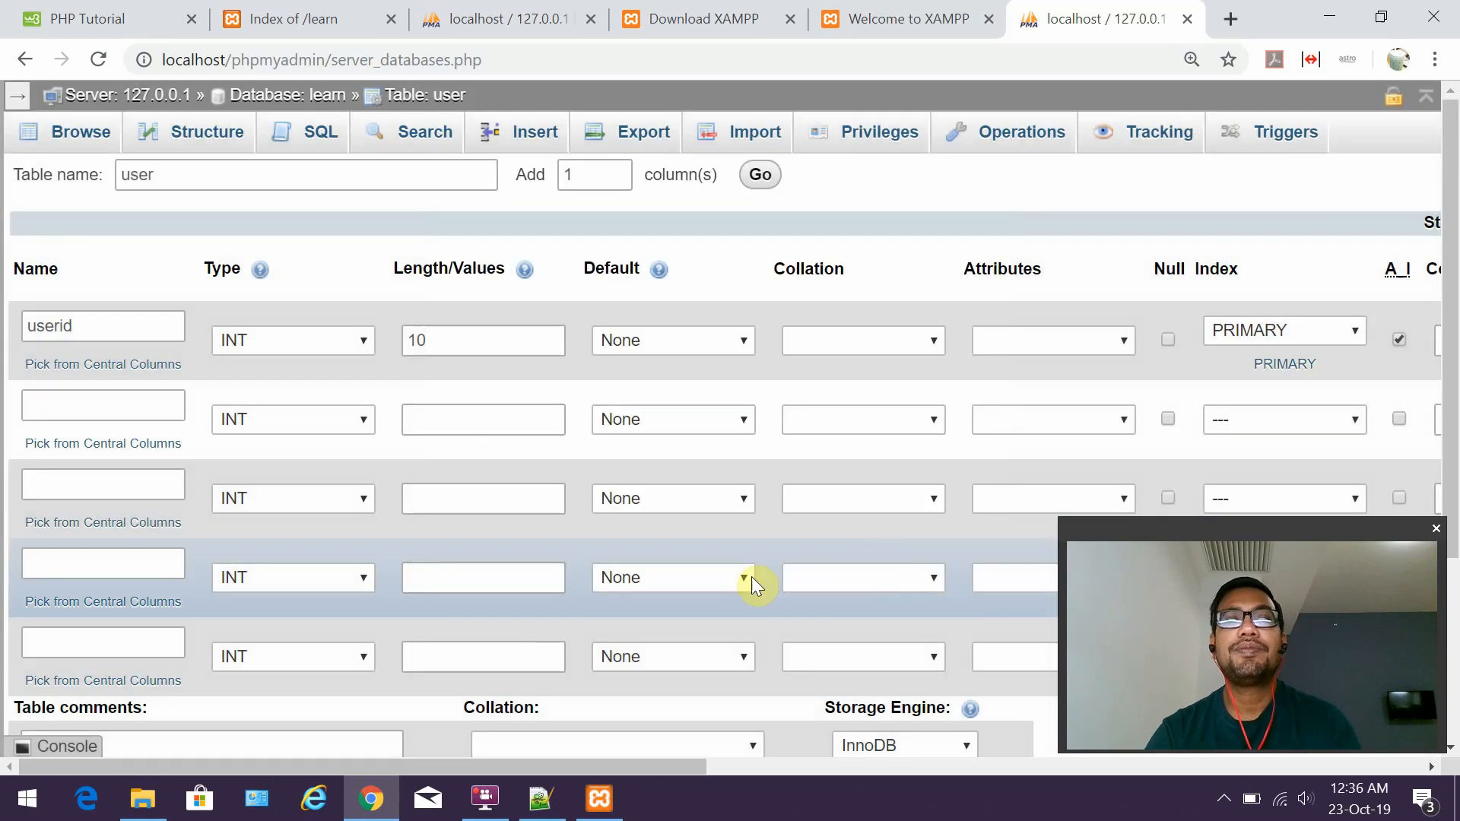
Define row two as firstname, VARCHAR, length 100, checking the spec in the notes.
left_click_drag(526, 765, 357, 724)
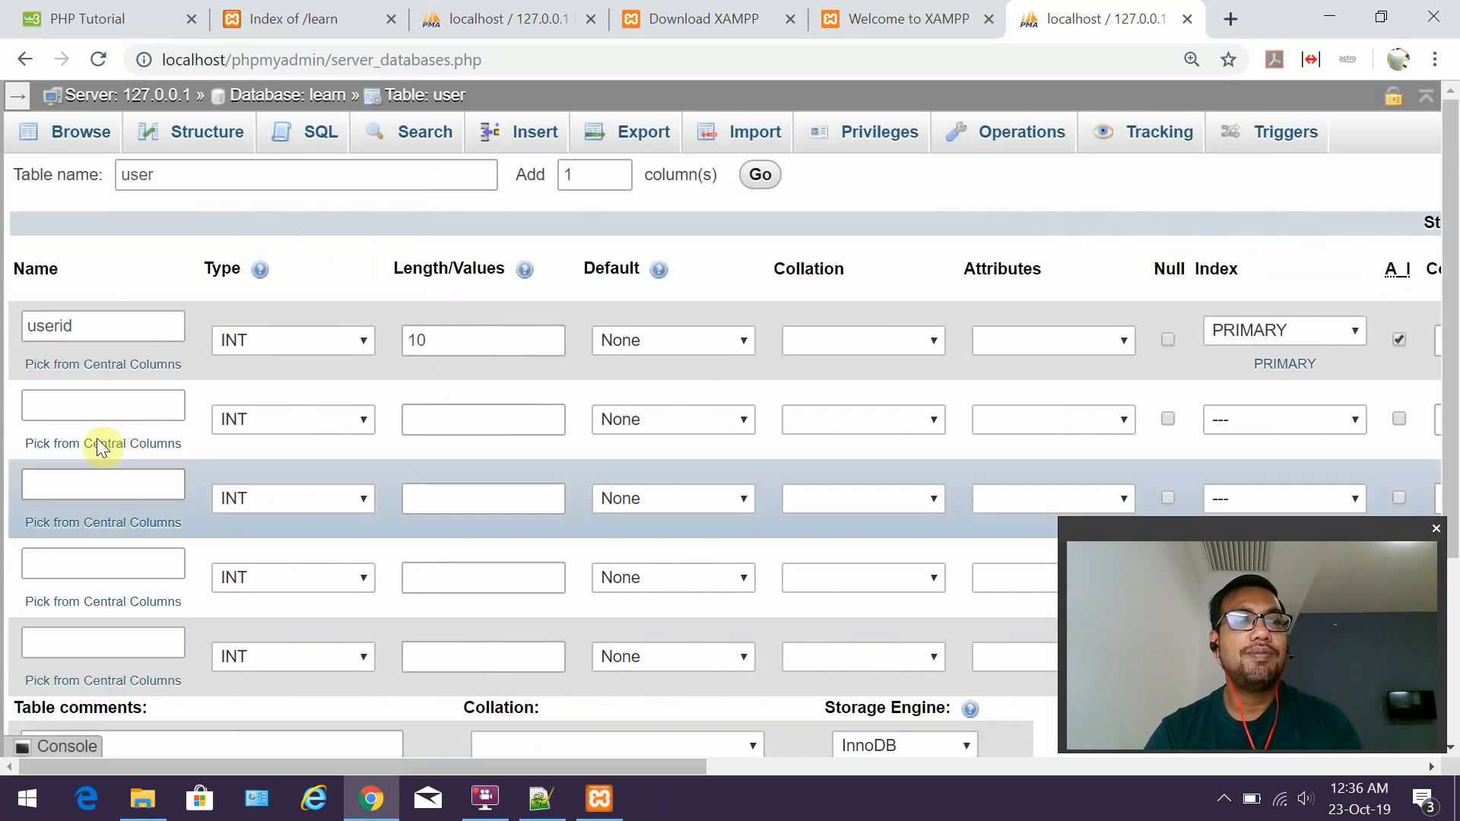
left_click(94, 411)
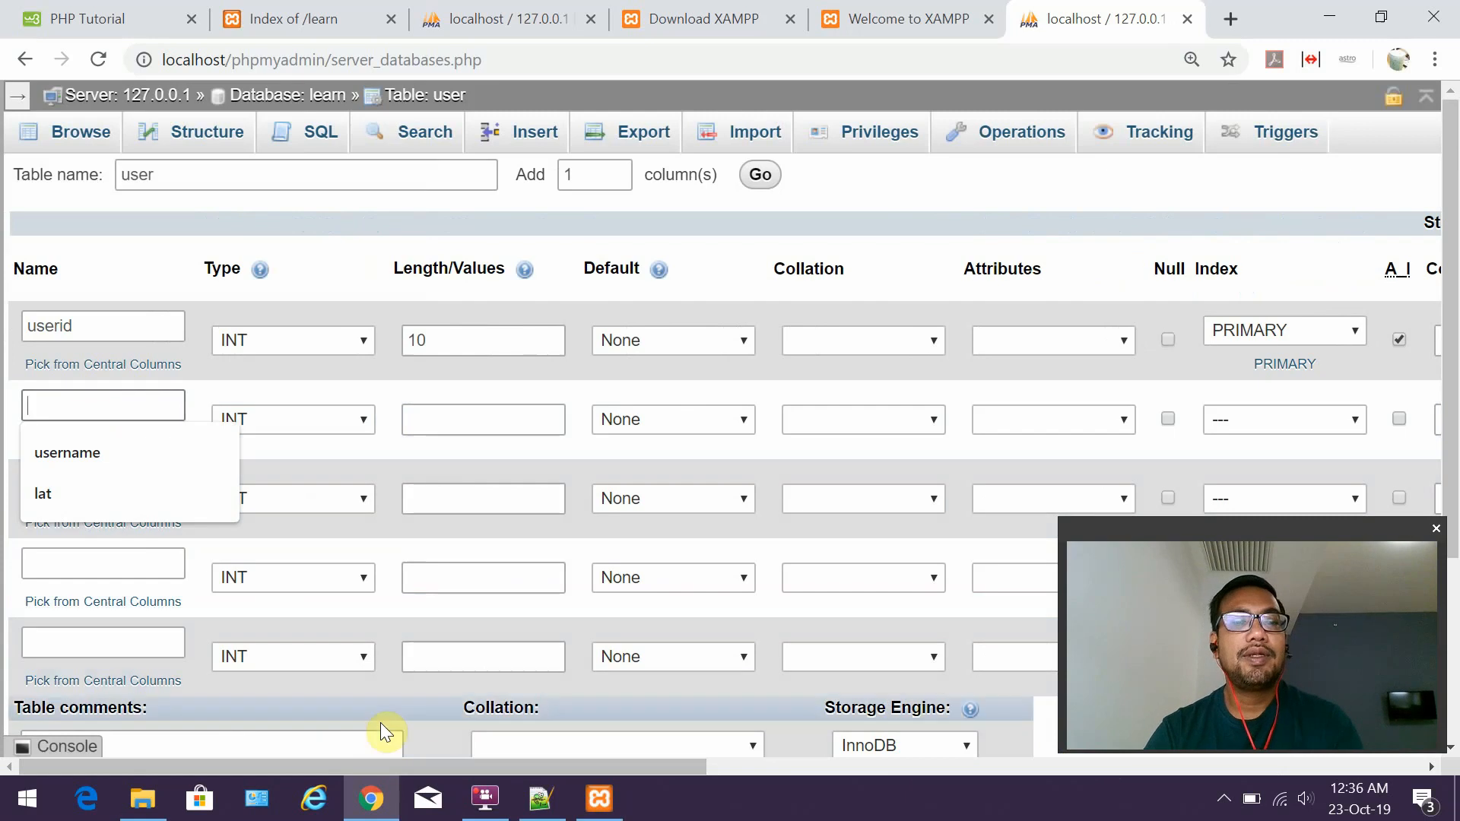
type("firstname")
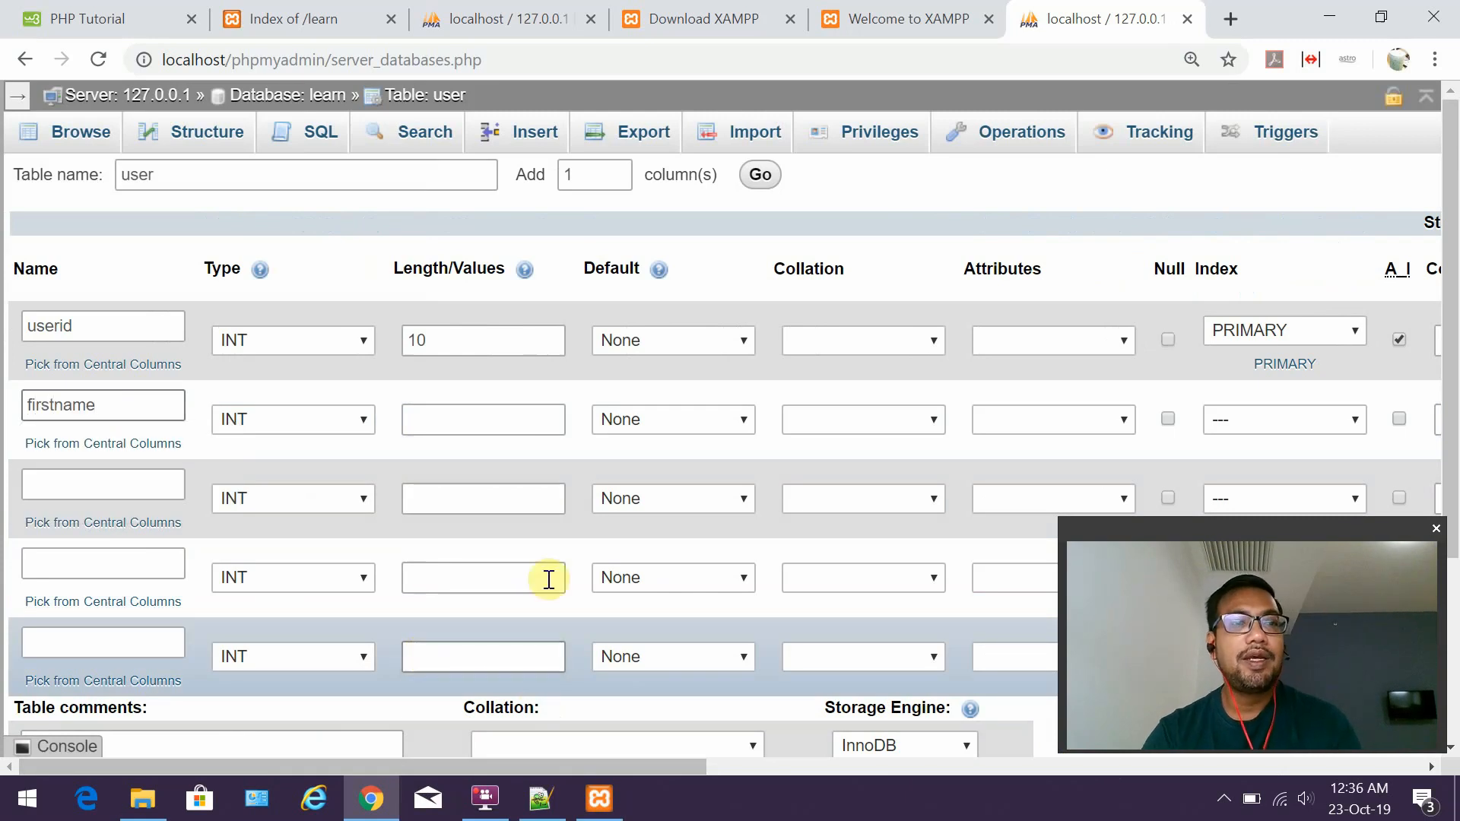
left_click(316, 428)
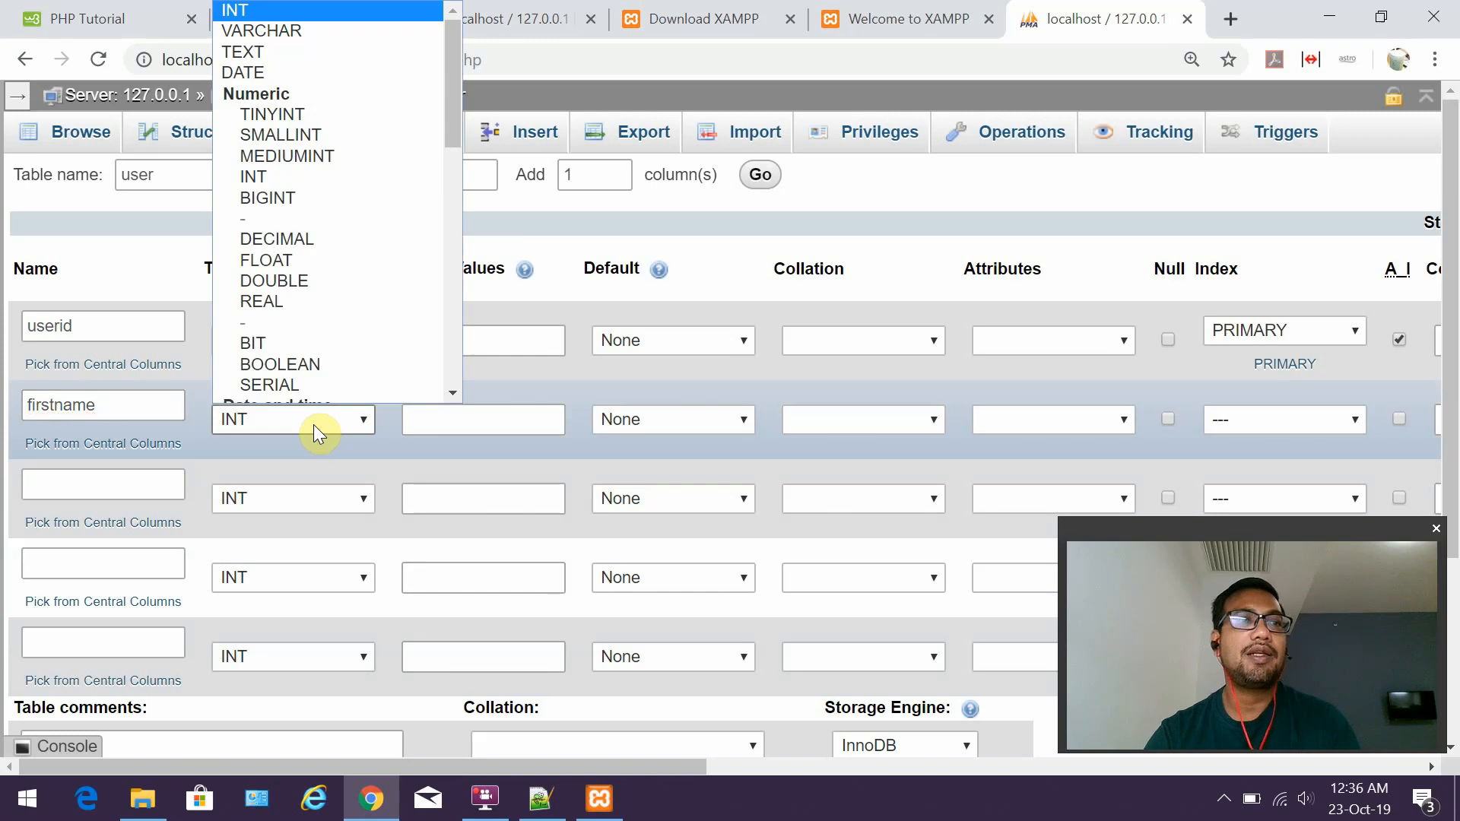
left_click(323, 29)
left_click(441, 411)
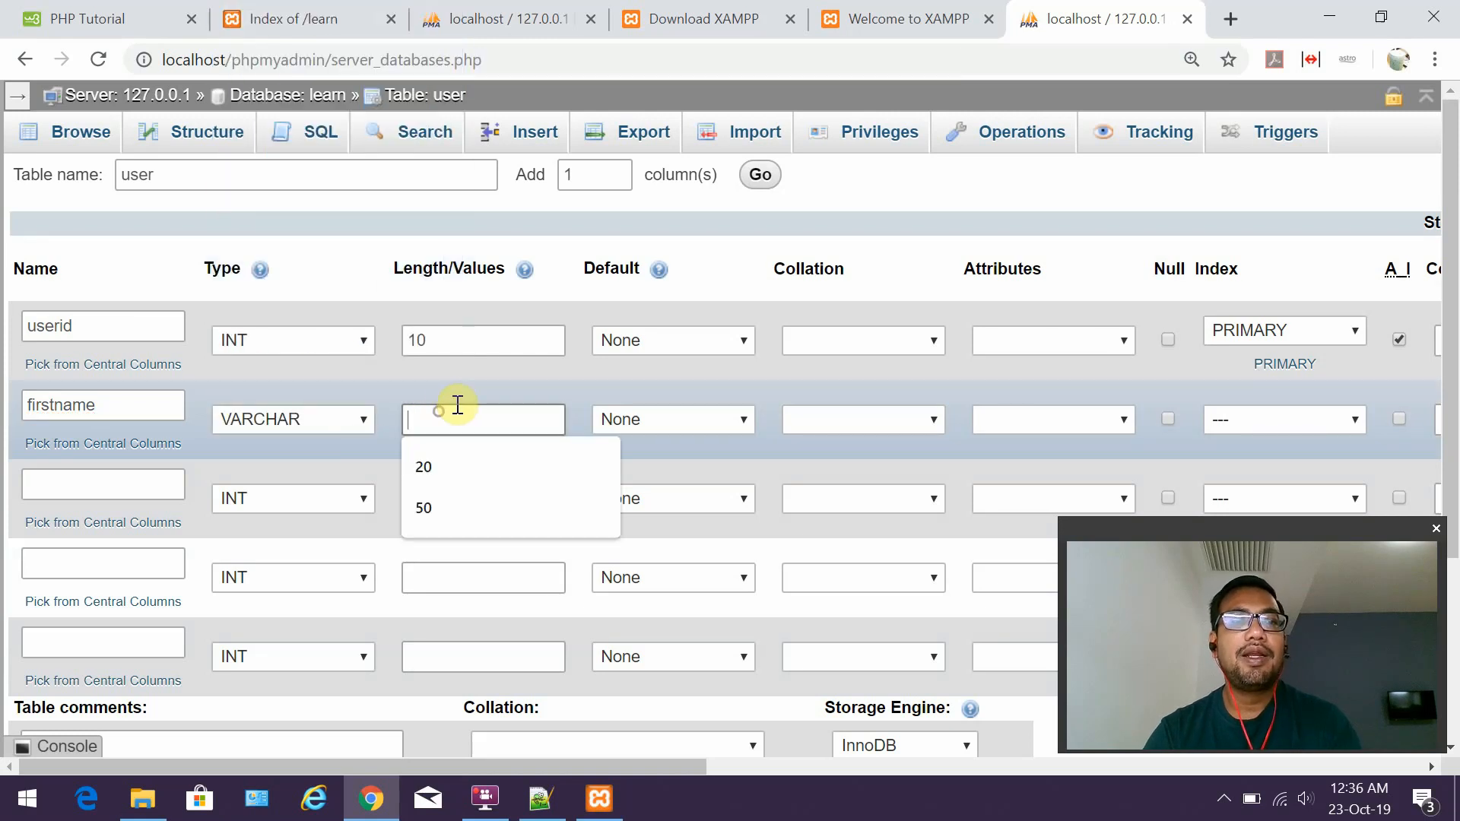
type("100")
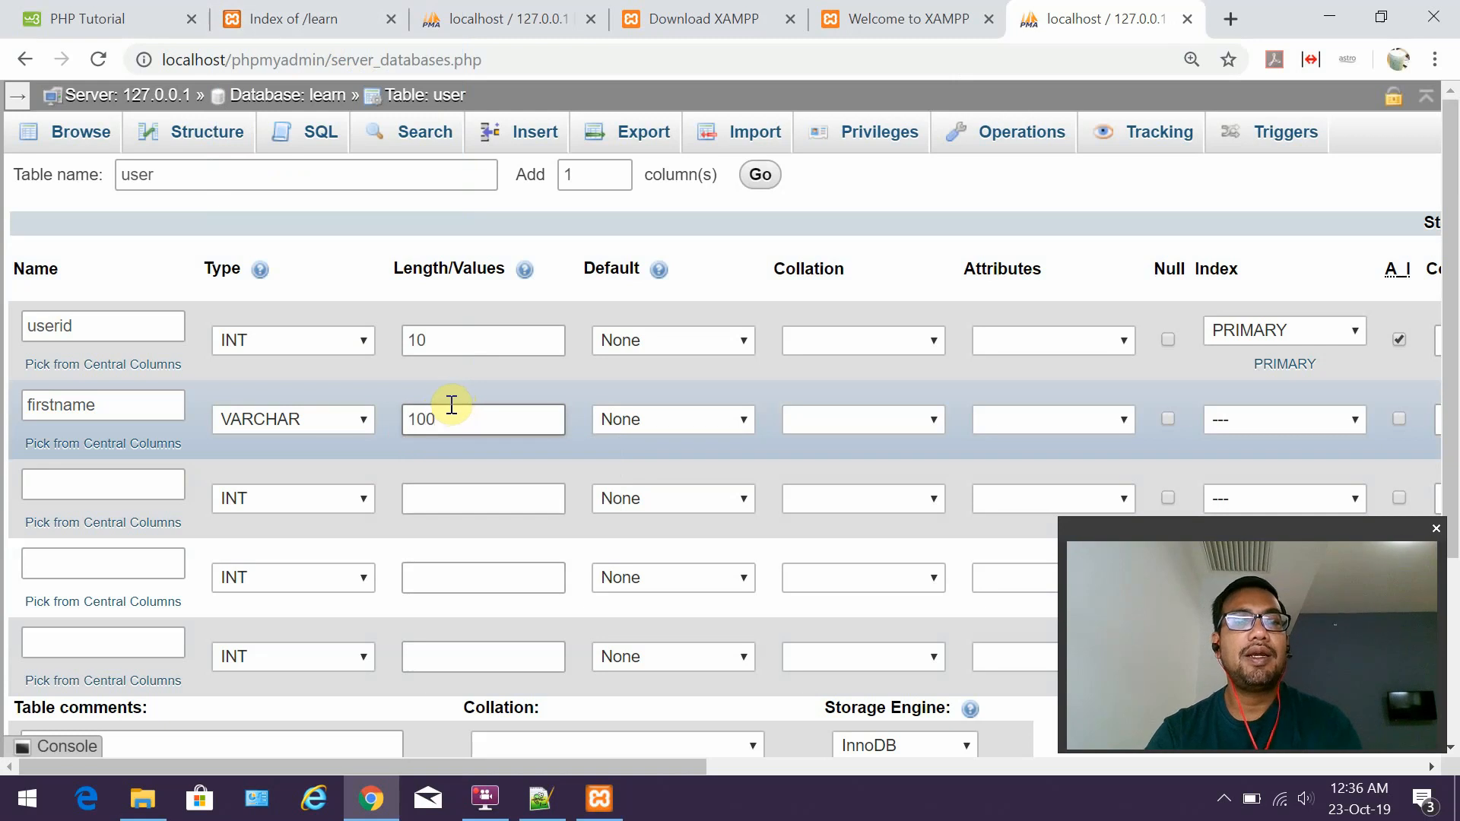
left_click(540, 798)
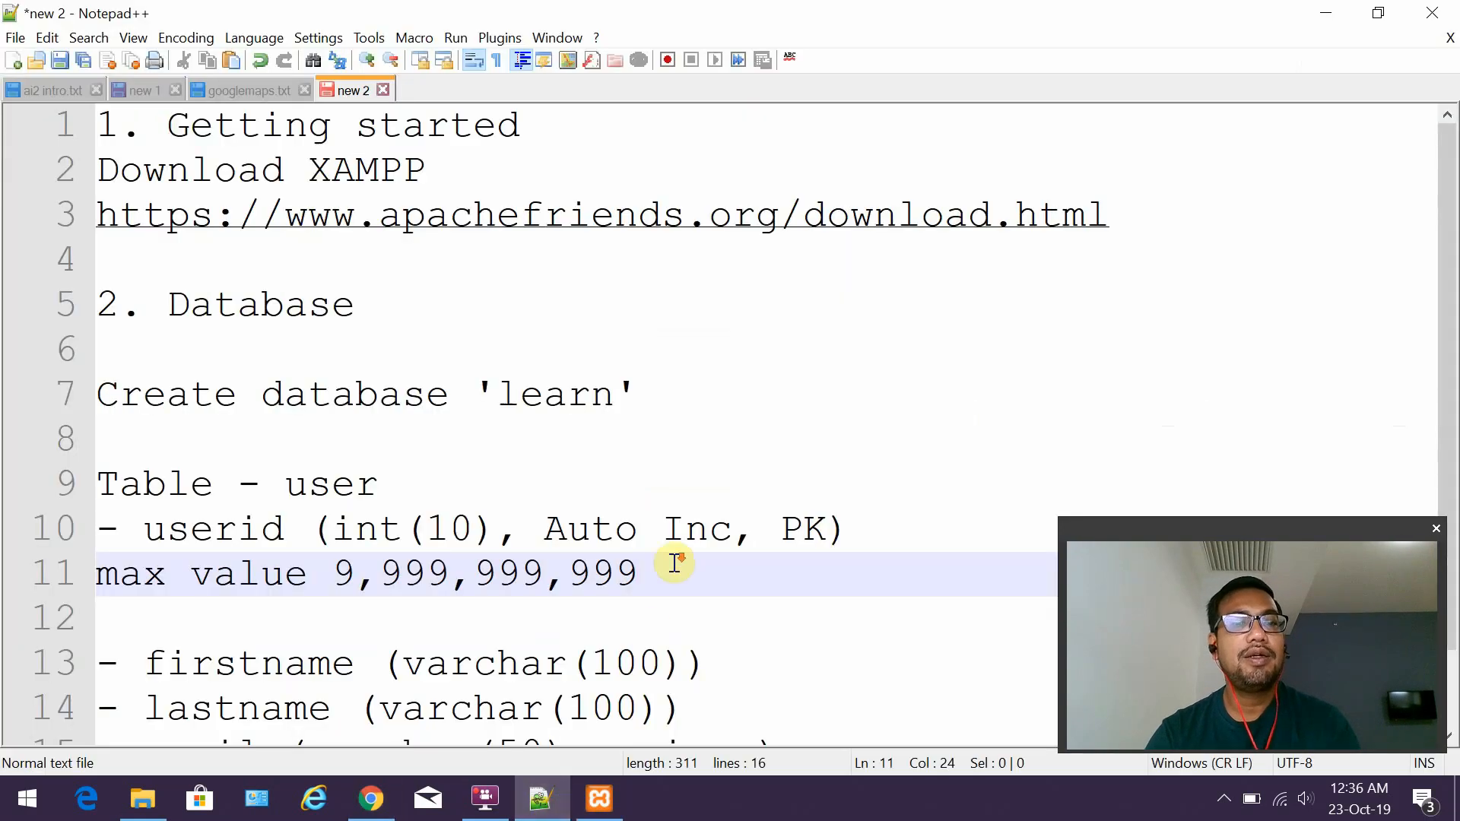
scroll(675, 563, "down", 1)
left_click_drag(709, 587, 498, 573)
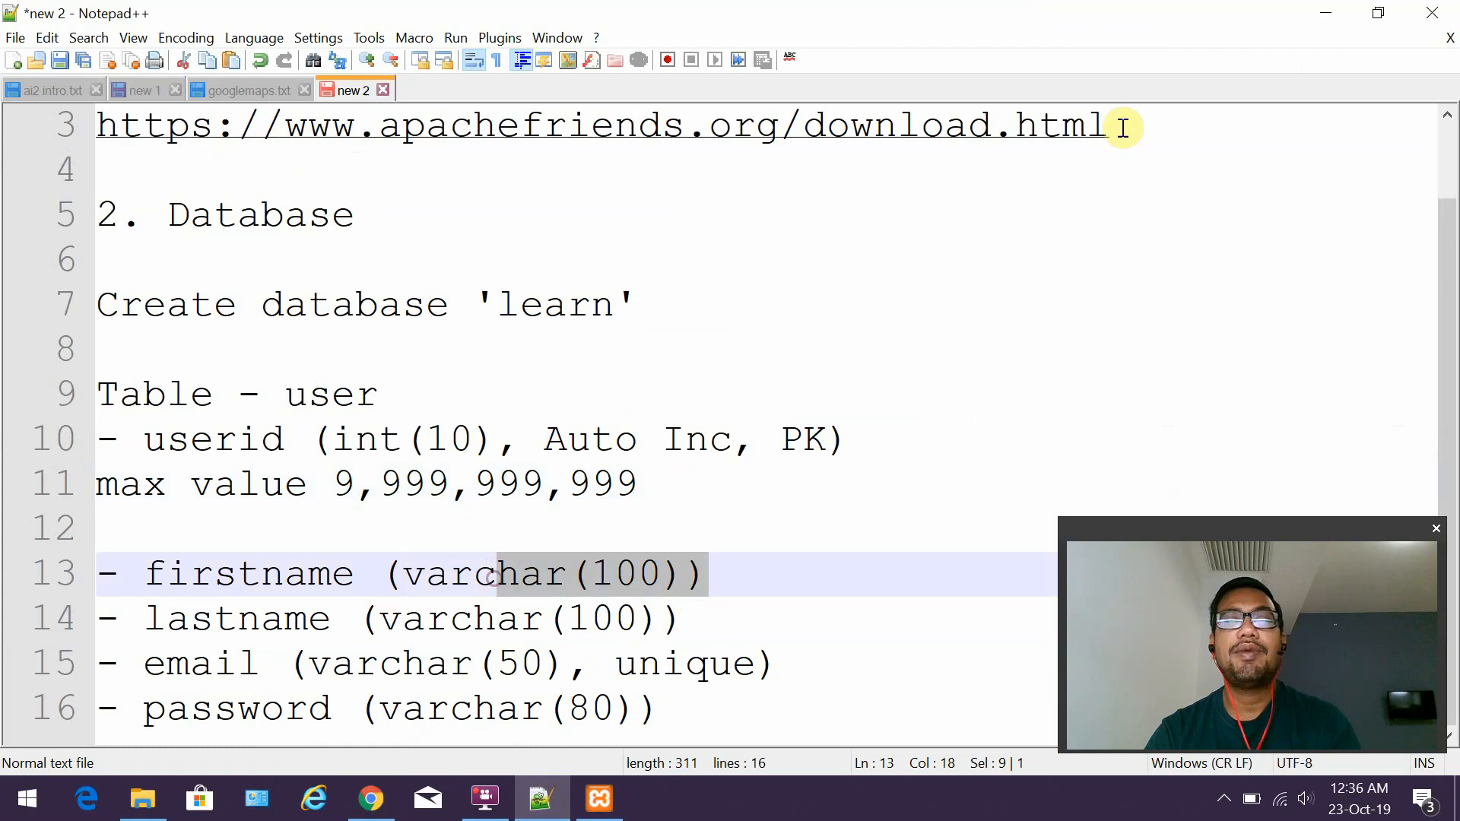
left_click(1325, 17)
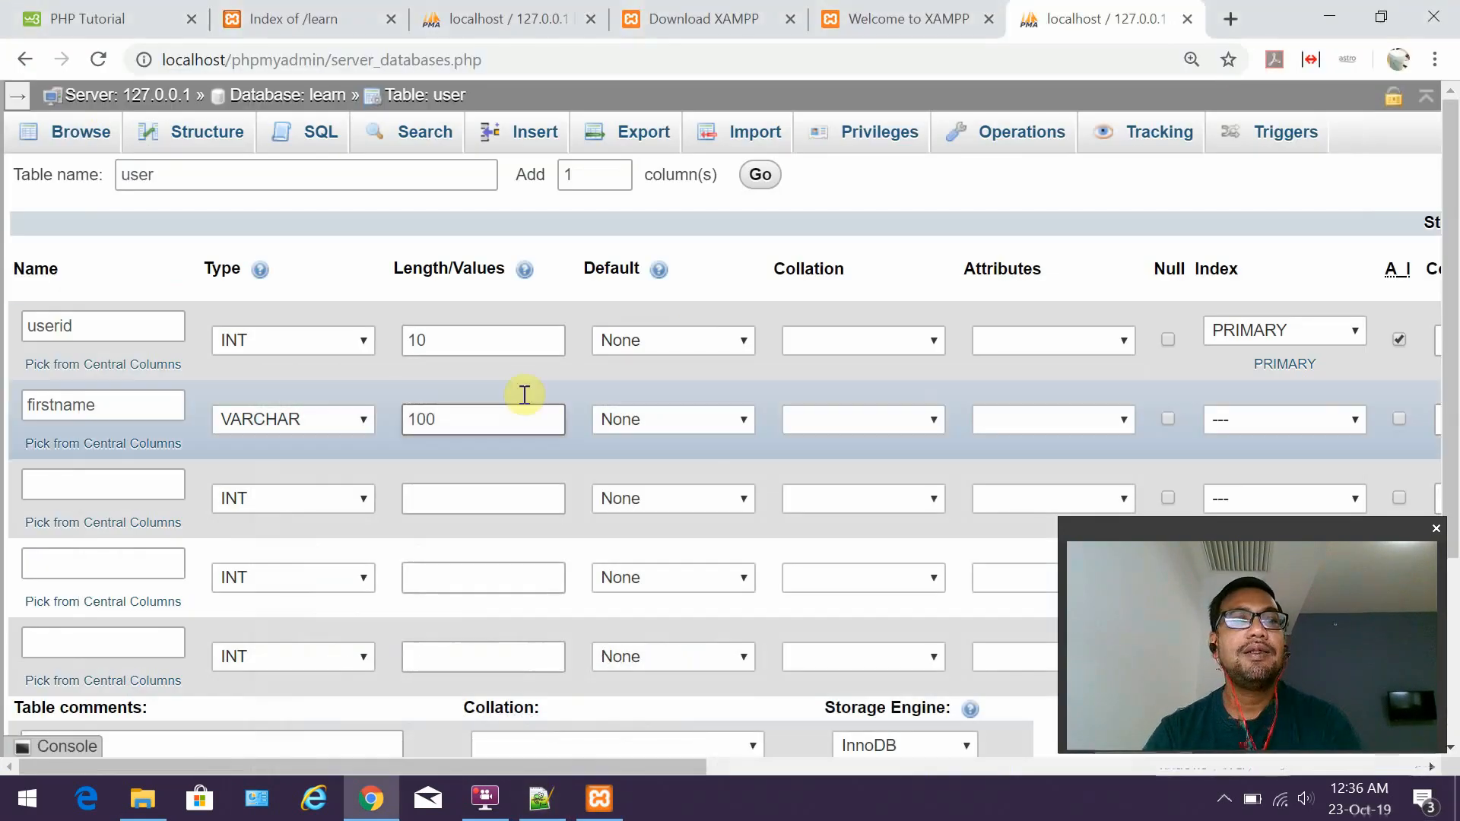
left_click(522, 414)
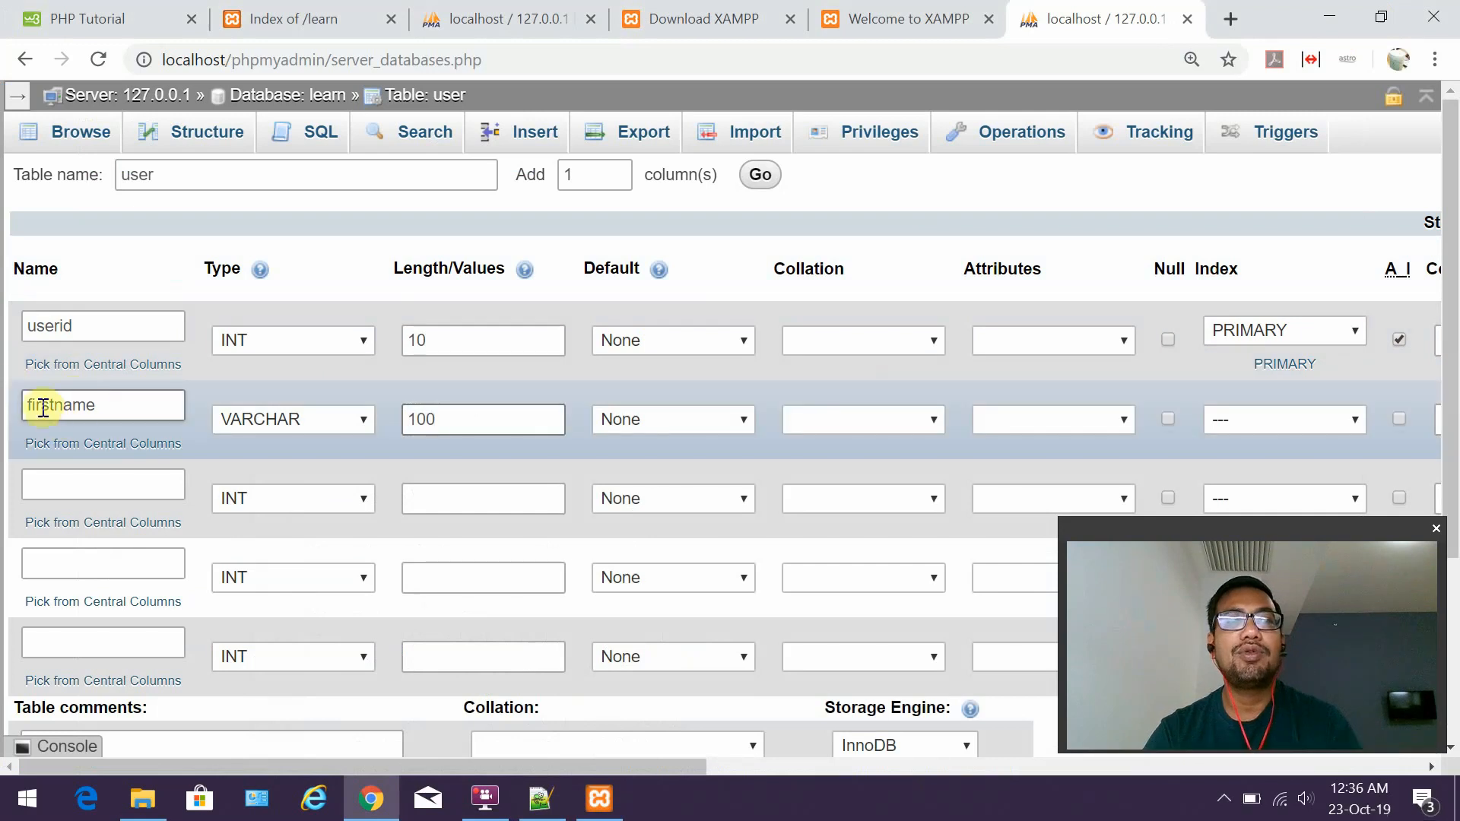
Define row three as lastname, VARCHAR, length 100.
left_click(130, 484)
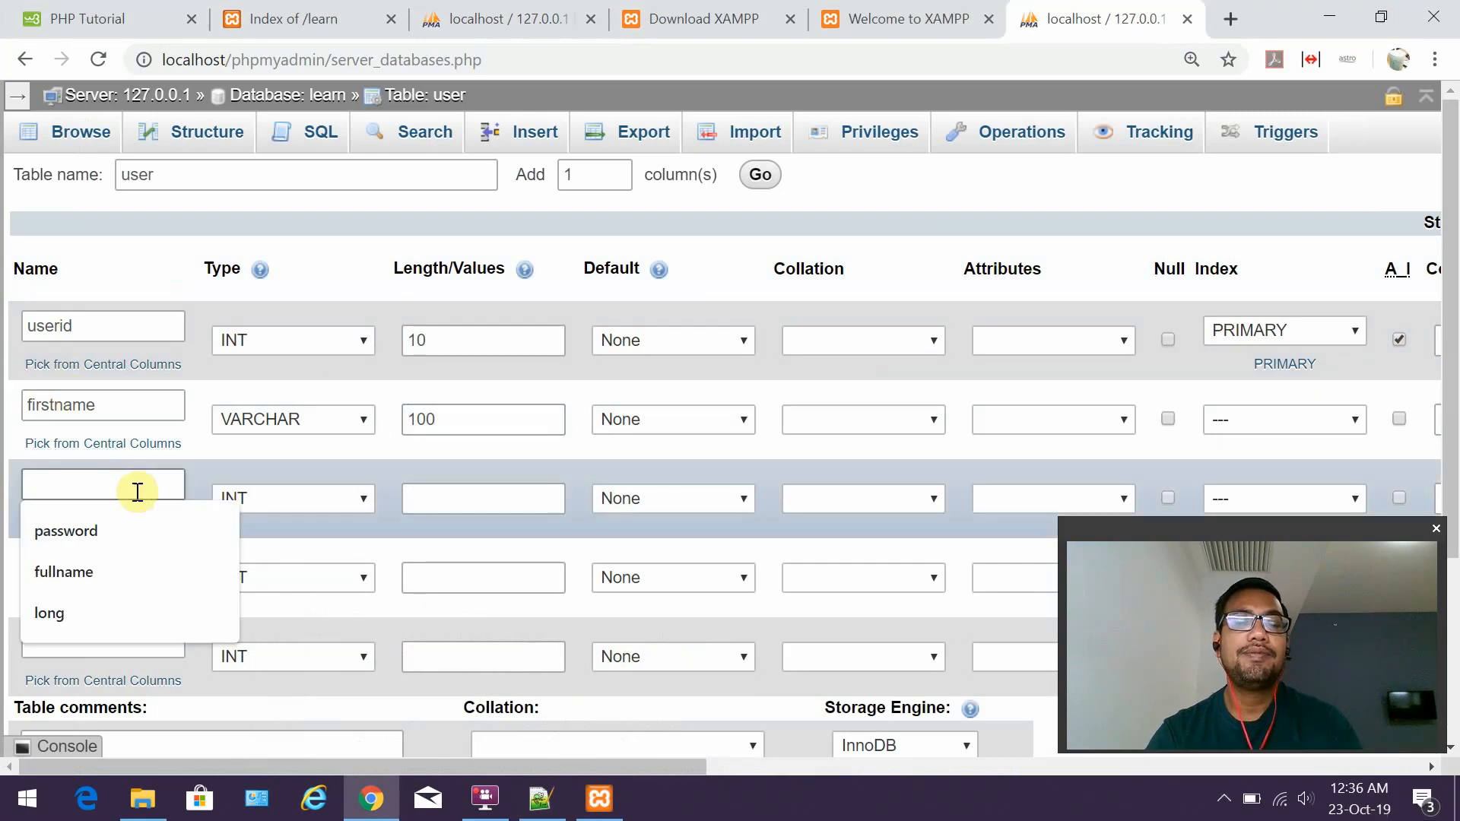
type("lastname")
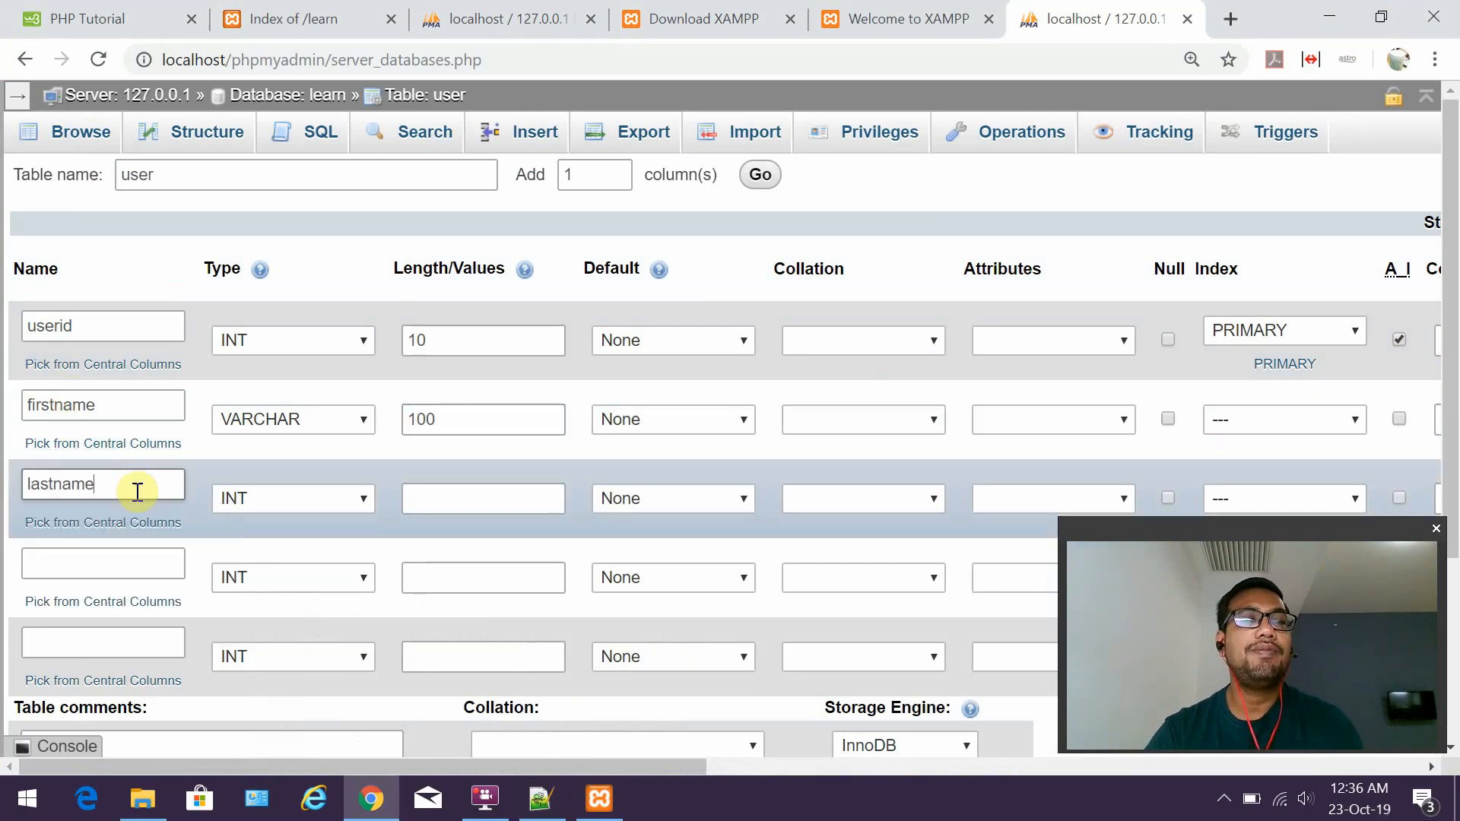
left_click(267, 496)
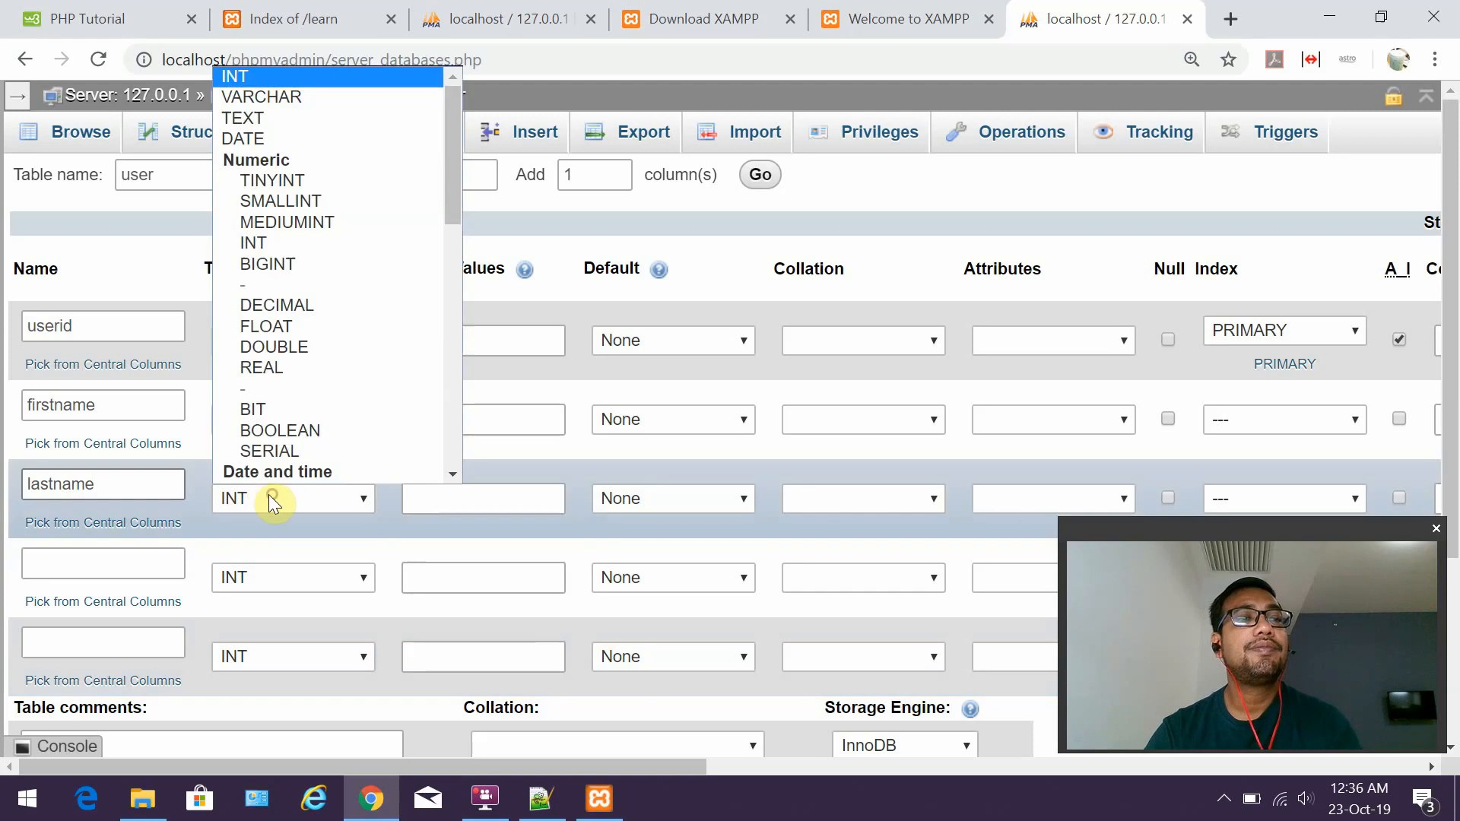
left_click(287, 97)
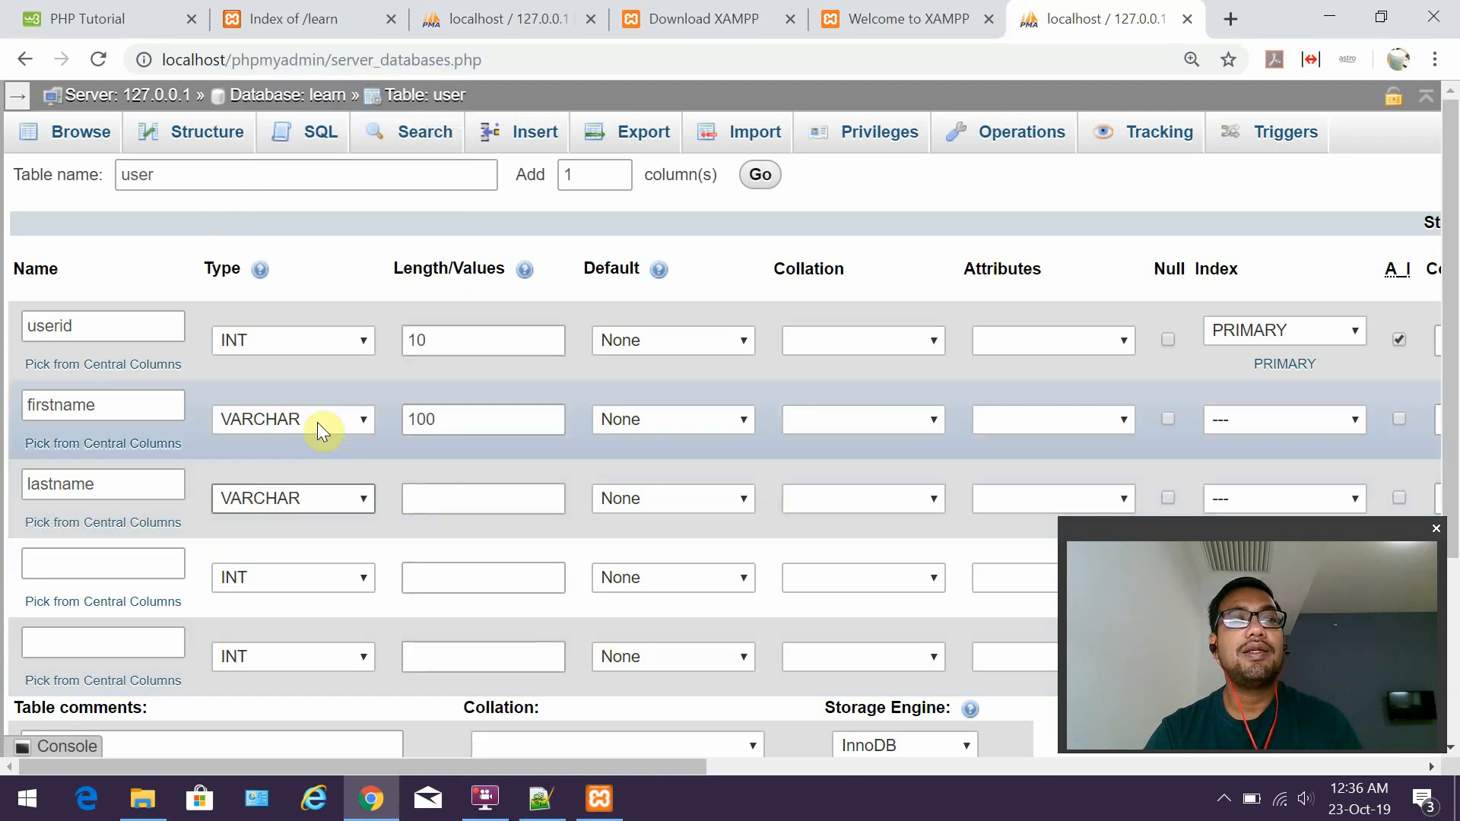
left_click(428, 502)
left_click(429, 505)
type("100")
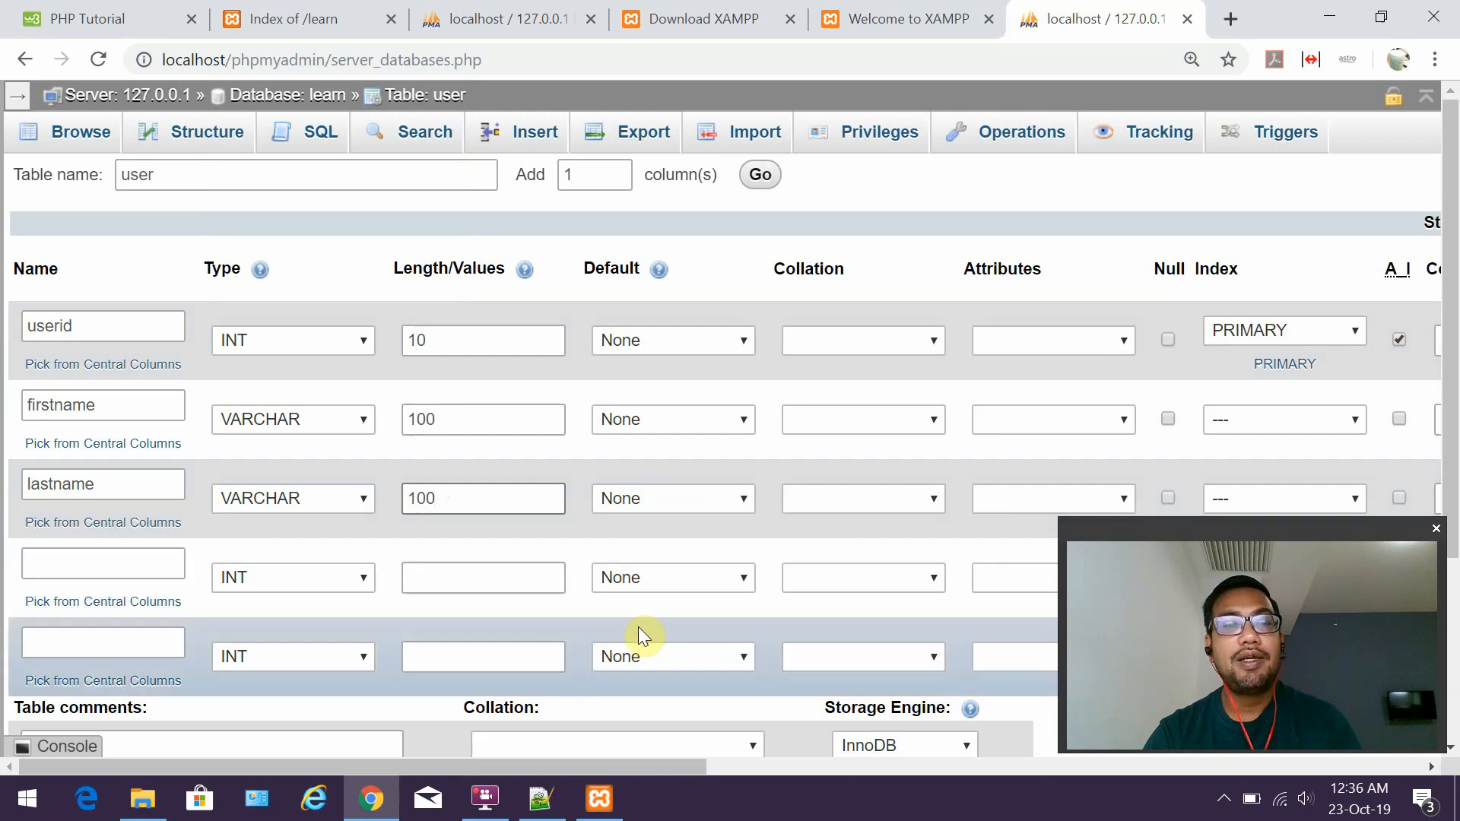
Check the email column's planned length of 50 in the notes.
left_click(118, 571)
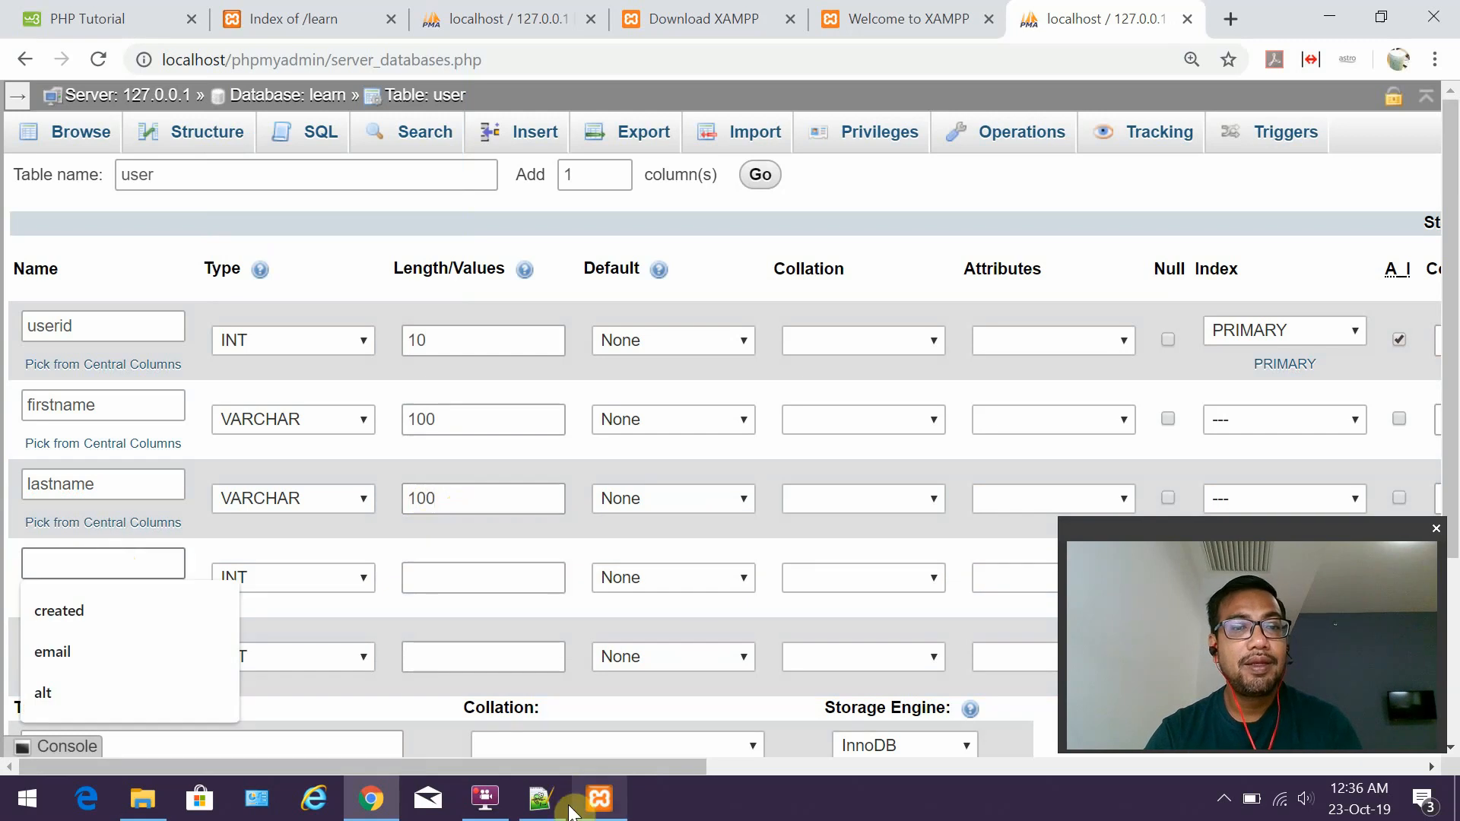
left_click(541, 798)
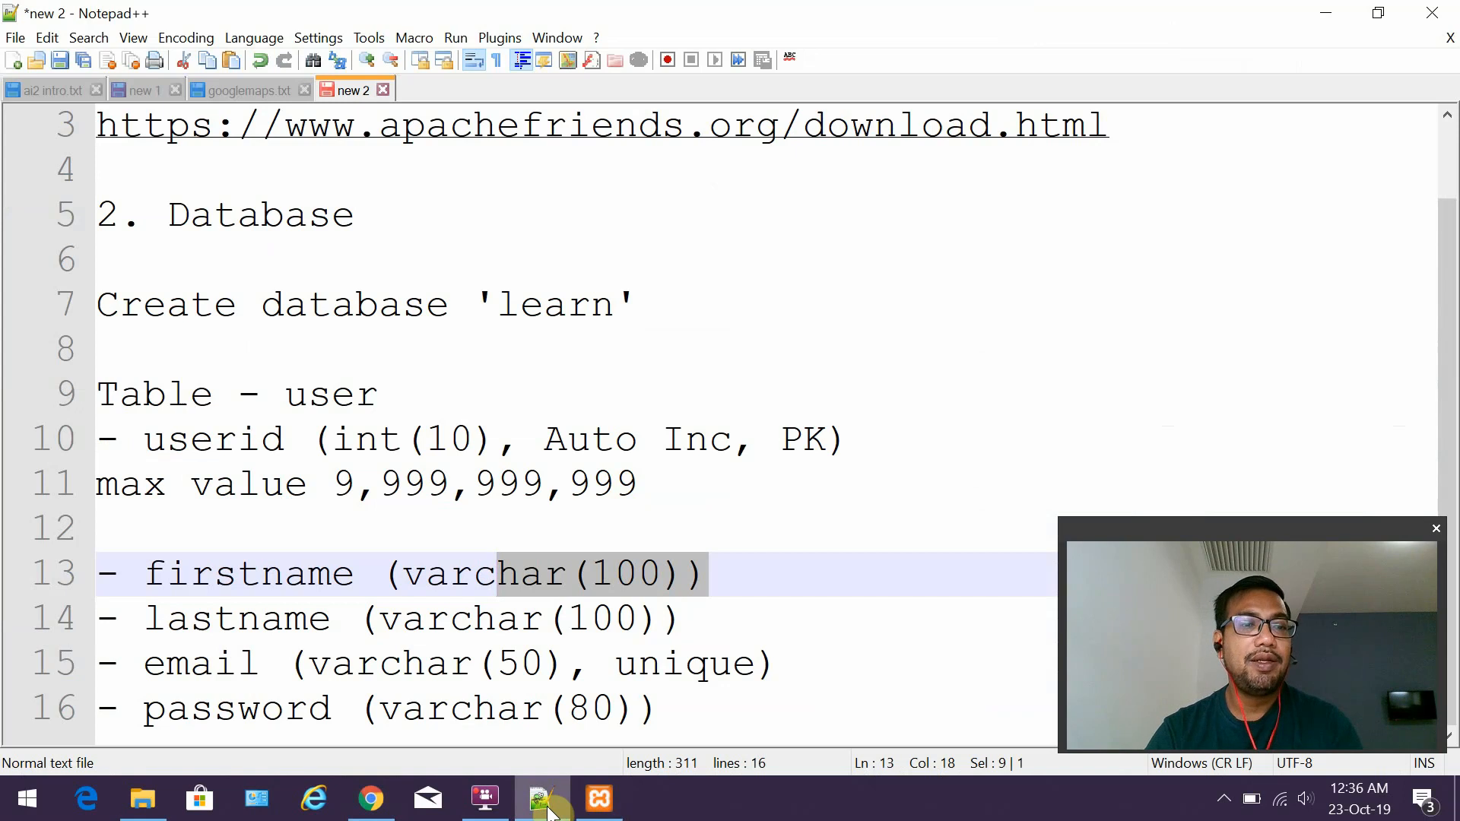
left_click_drag(498, 664, 544, 664)
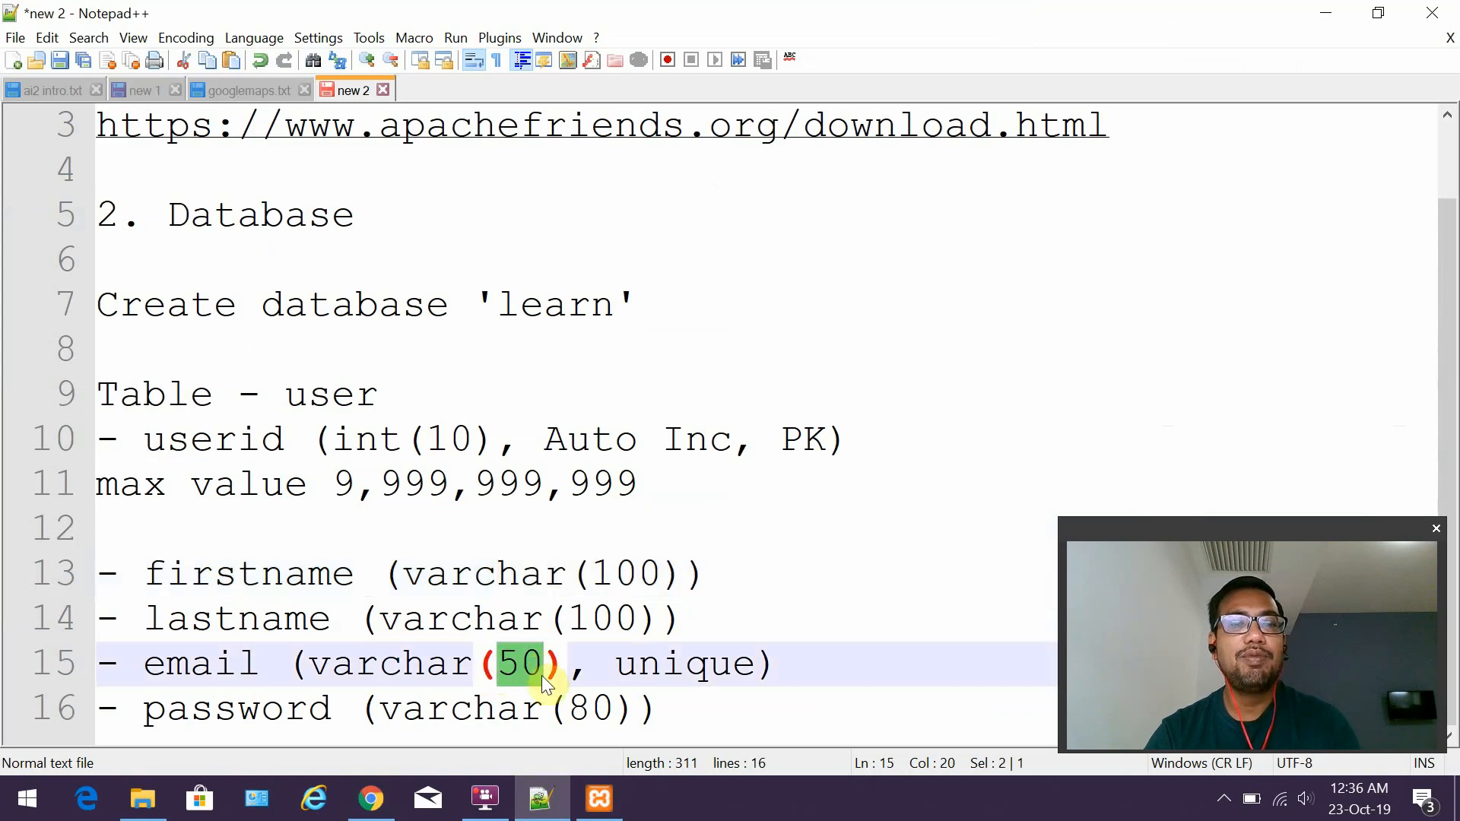
left_click(545, 795)
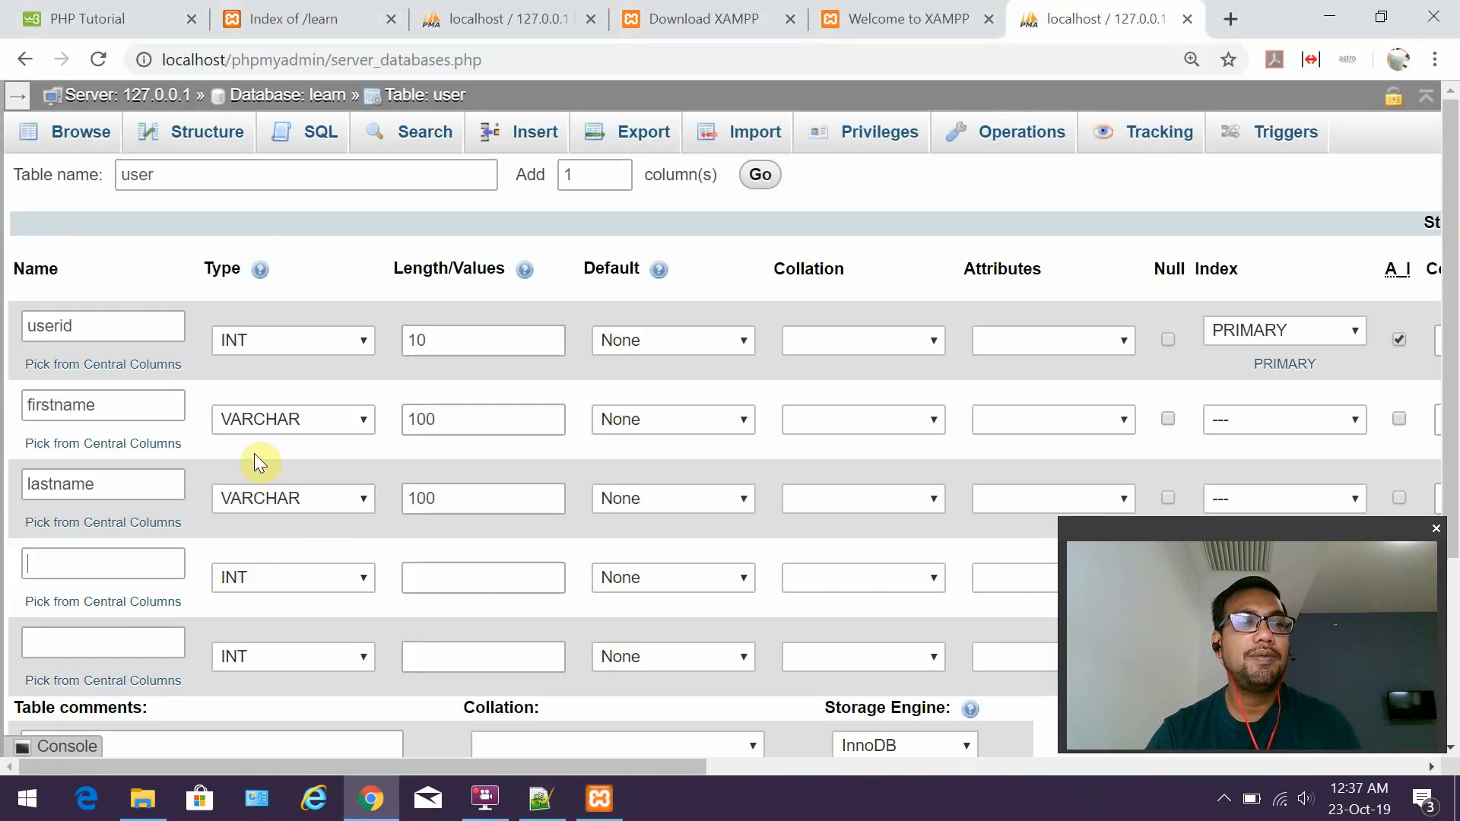
Define row four as email, VARCHAR, length 50.
type("email")
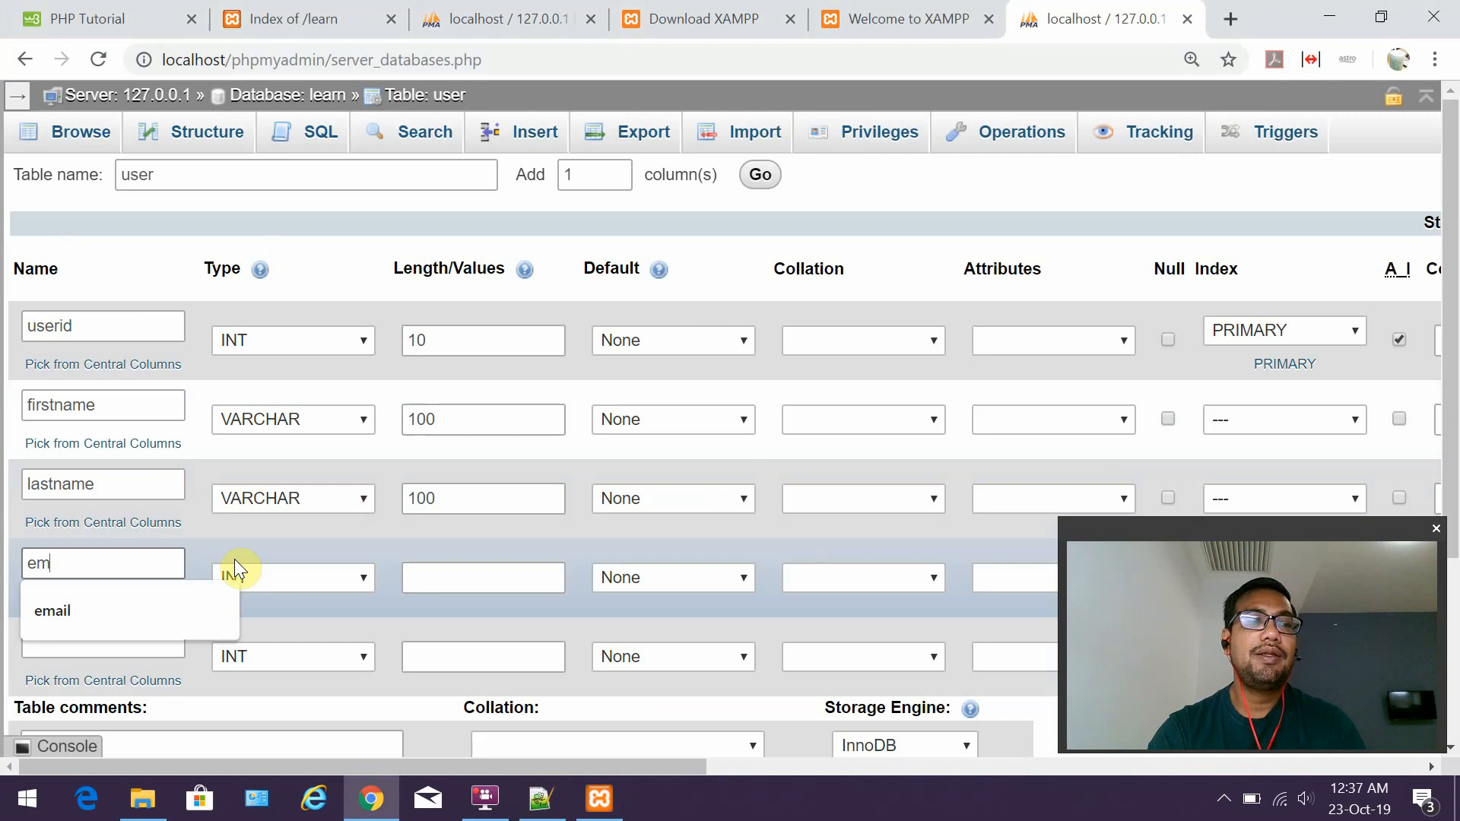
left_click(271, 577)
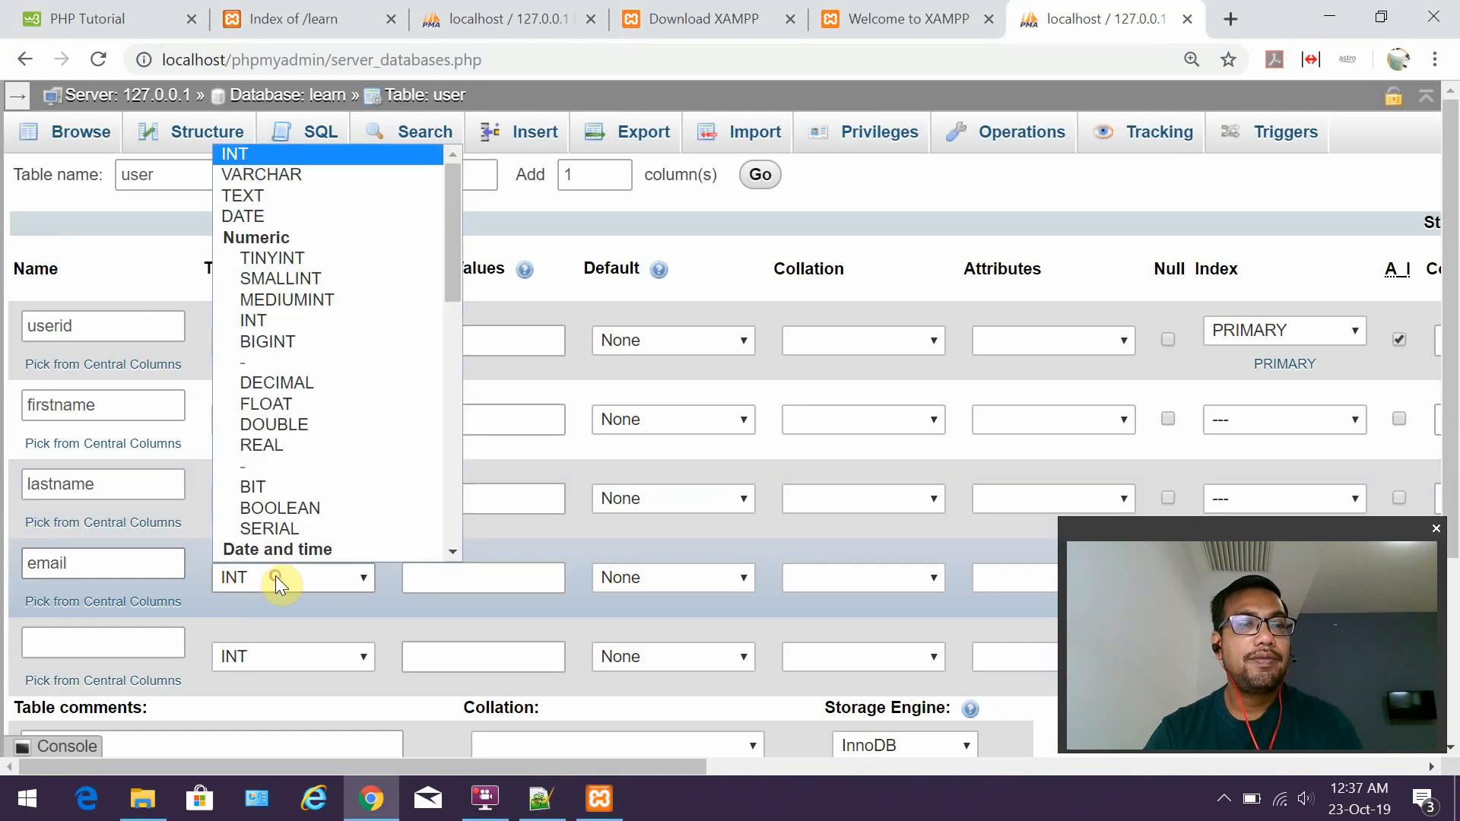
scroll(321, 335, "down", 1)
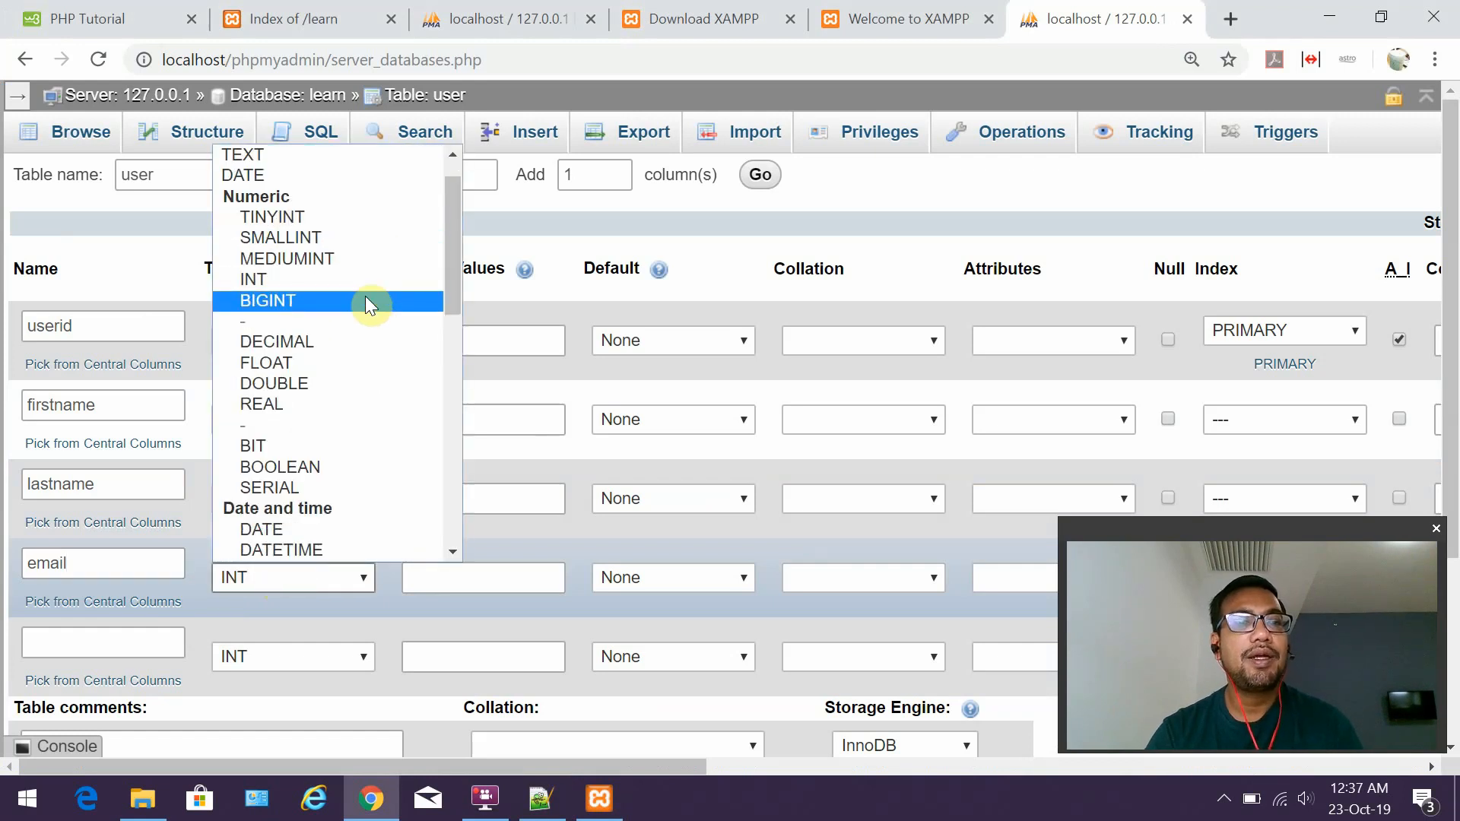
scroll(364, 304, "down", 6)
scroll(362, 321, "up", 6)
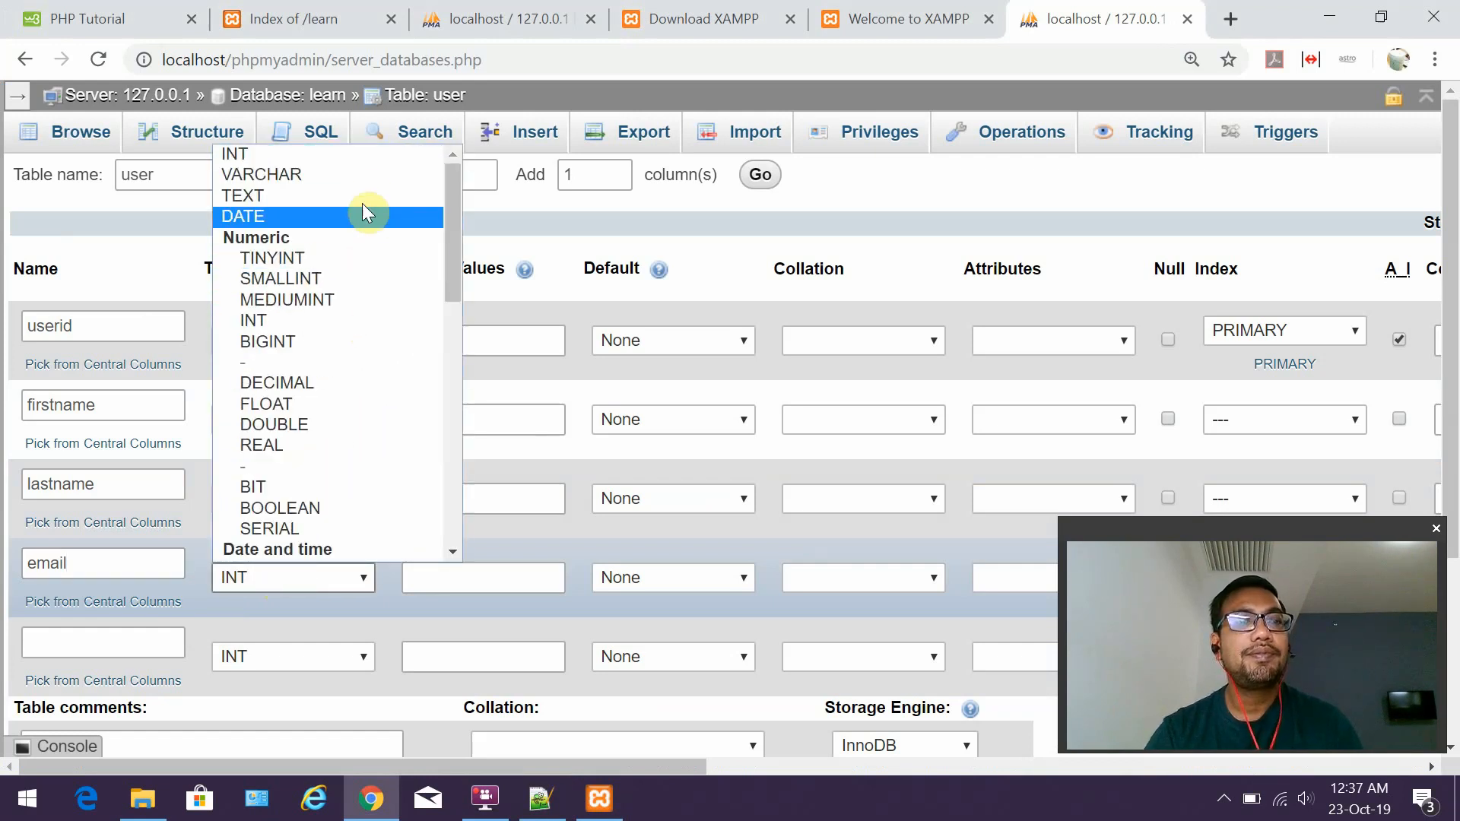
left_click(367, 176)
left_click(448, 574)
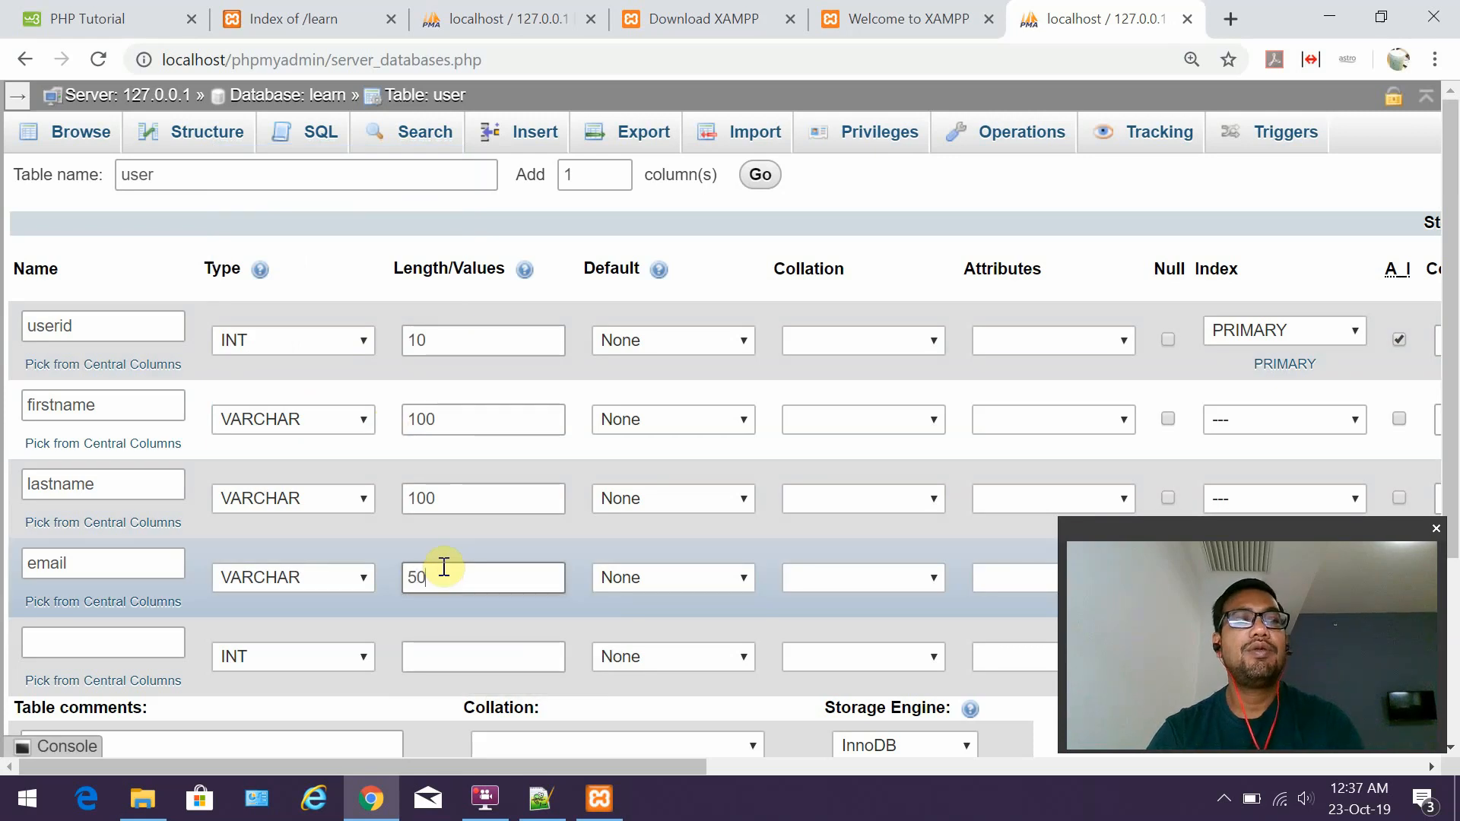
Define row five as password, VARCHAR, length 80.
left_click(143, 643)
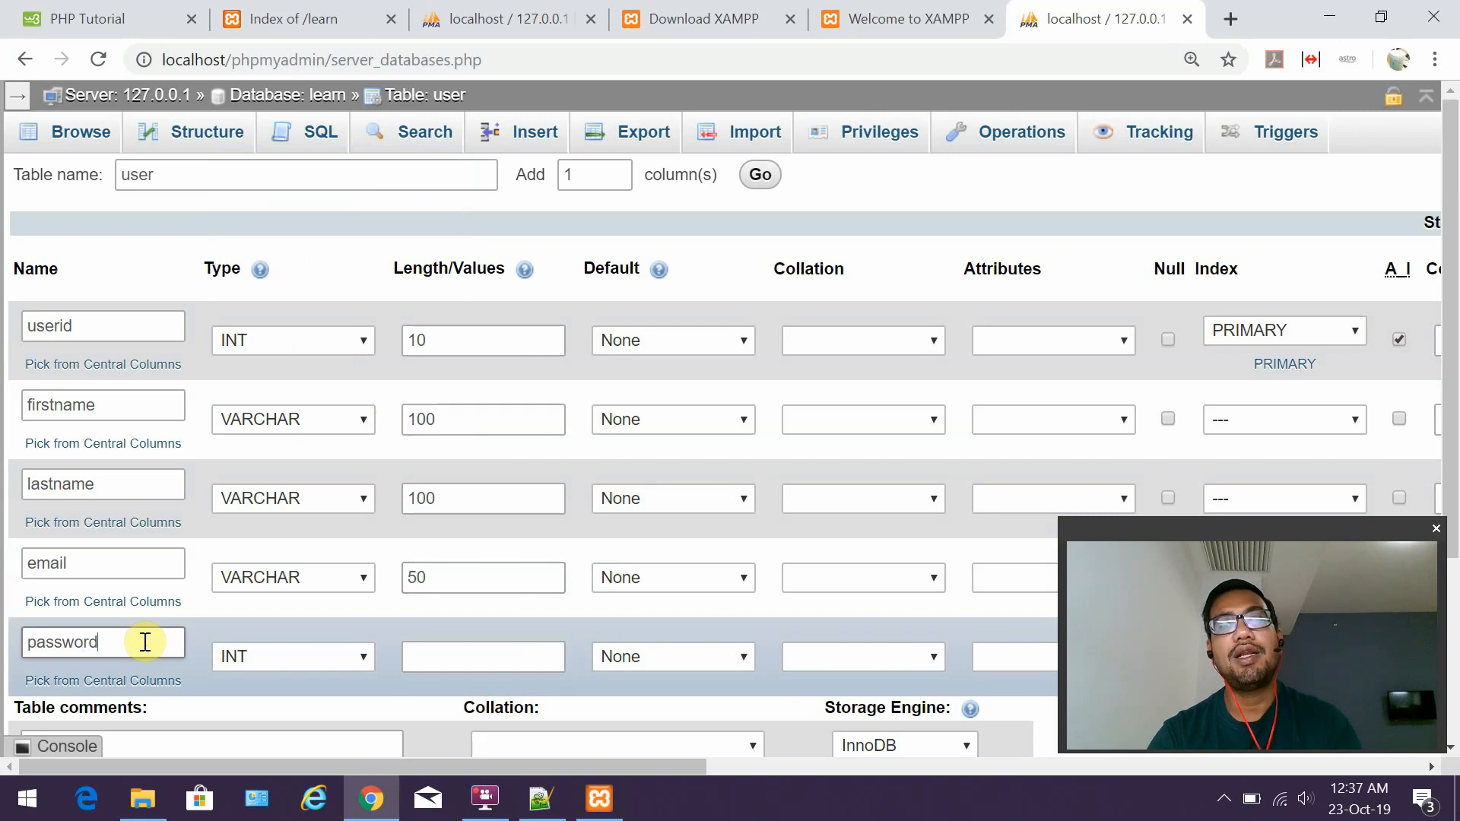
left_click(315, 655)
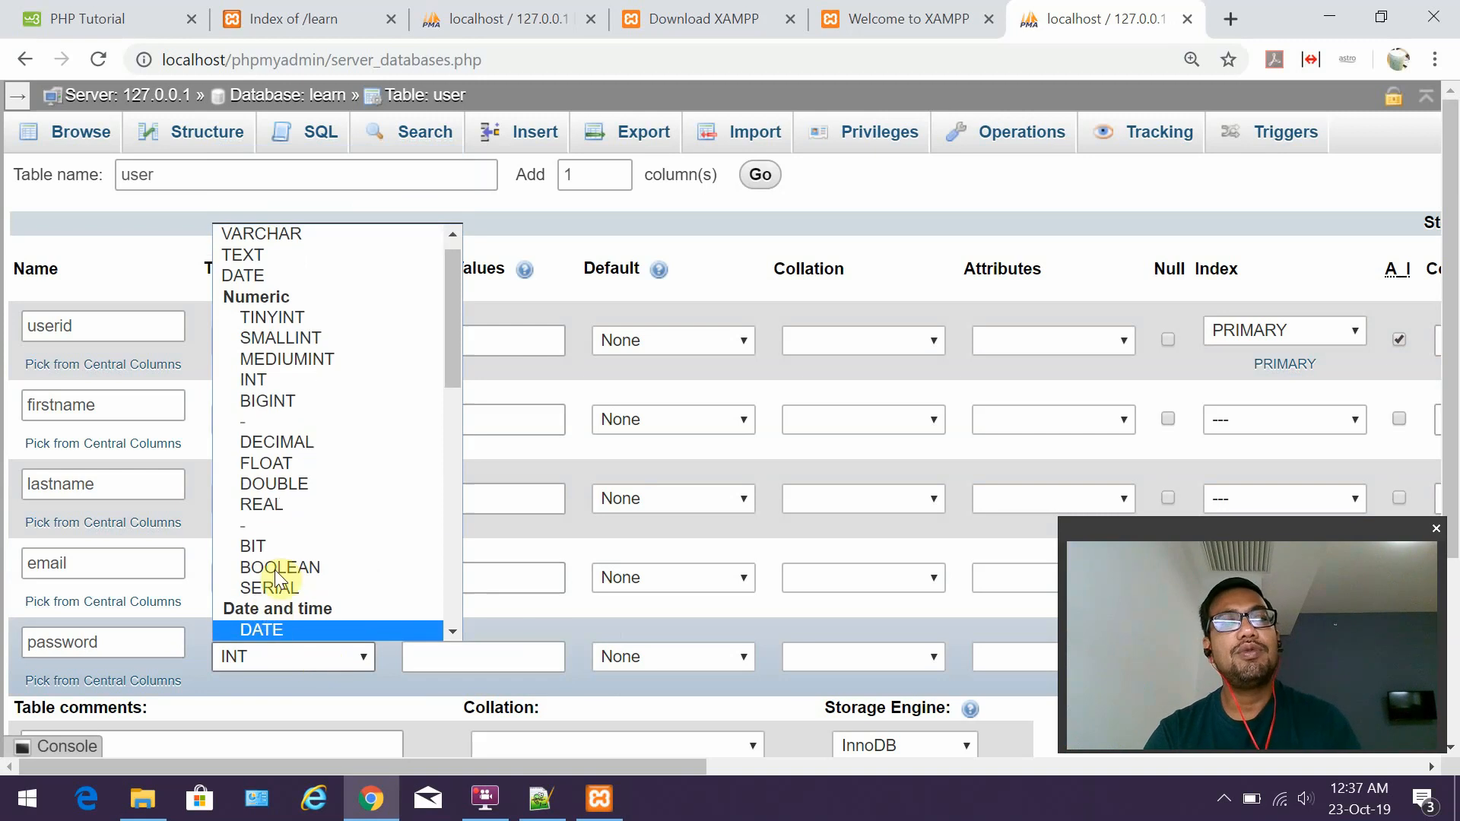
left_click(303, 239)
left_click(429, 648)
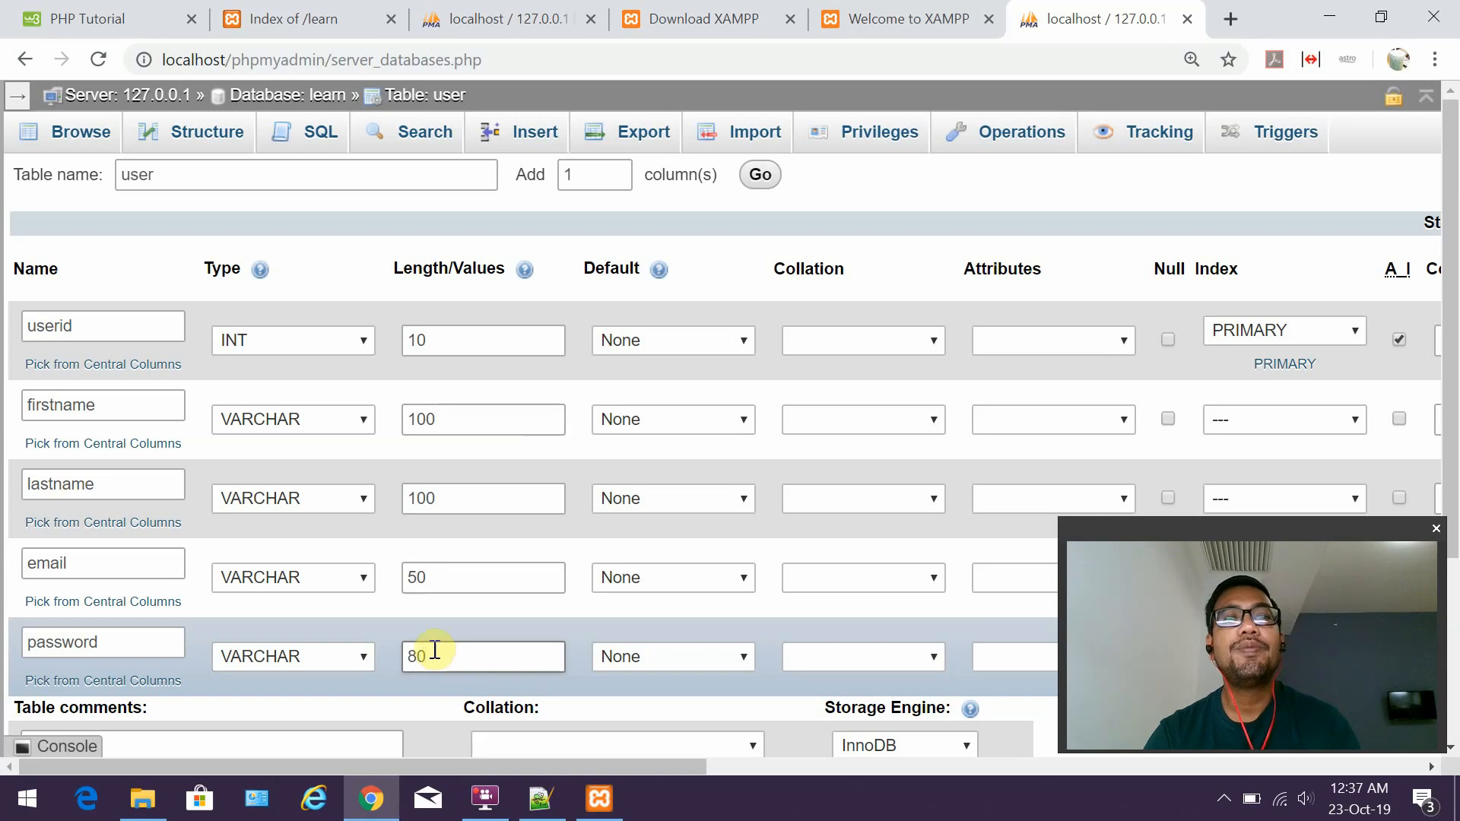
left_click_drag(546, 761, 470, 728)
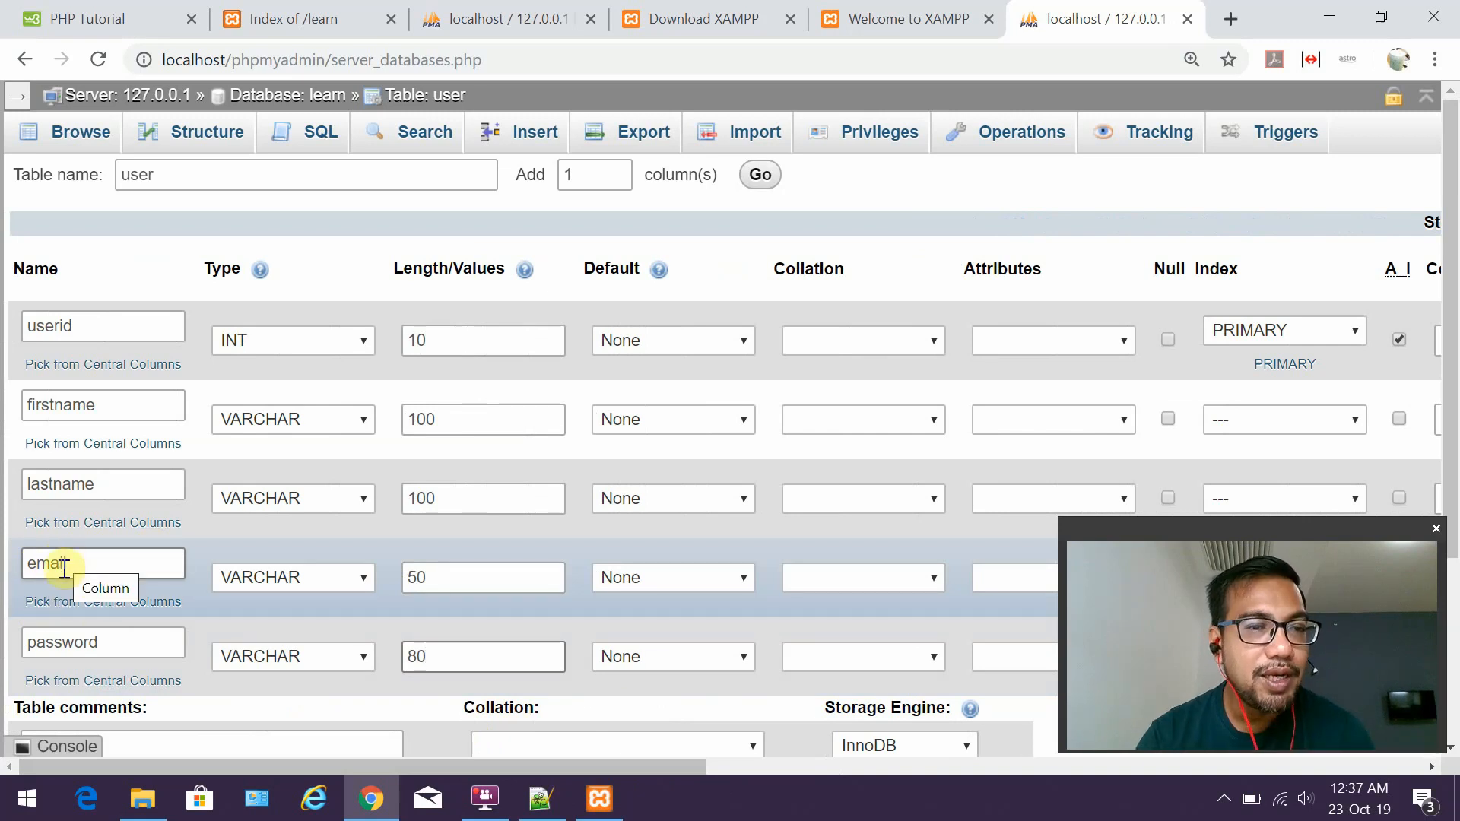
Switch the email row's index from PRIMARY to UNIQUE, named email, size 50.
left_click_drag(378, 770, 736, 783)
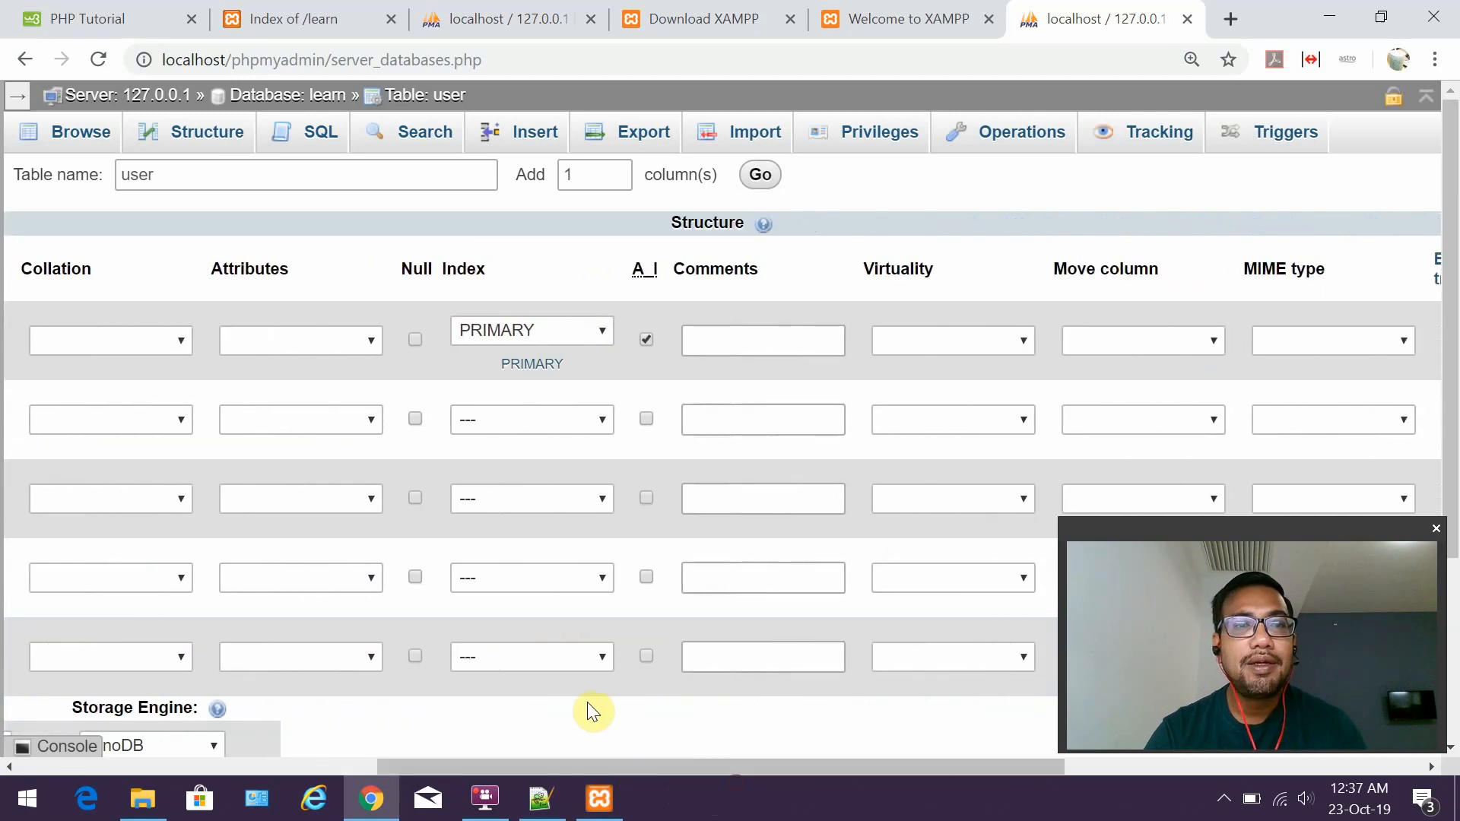
left_click(514, 584)
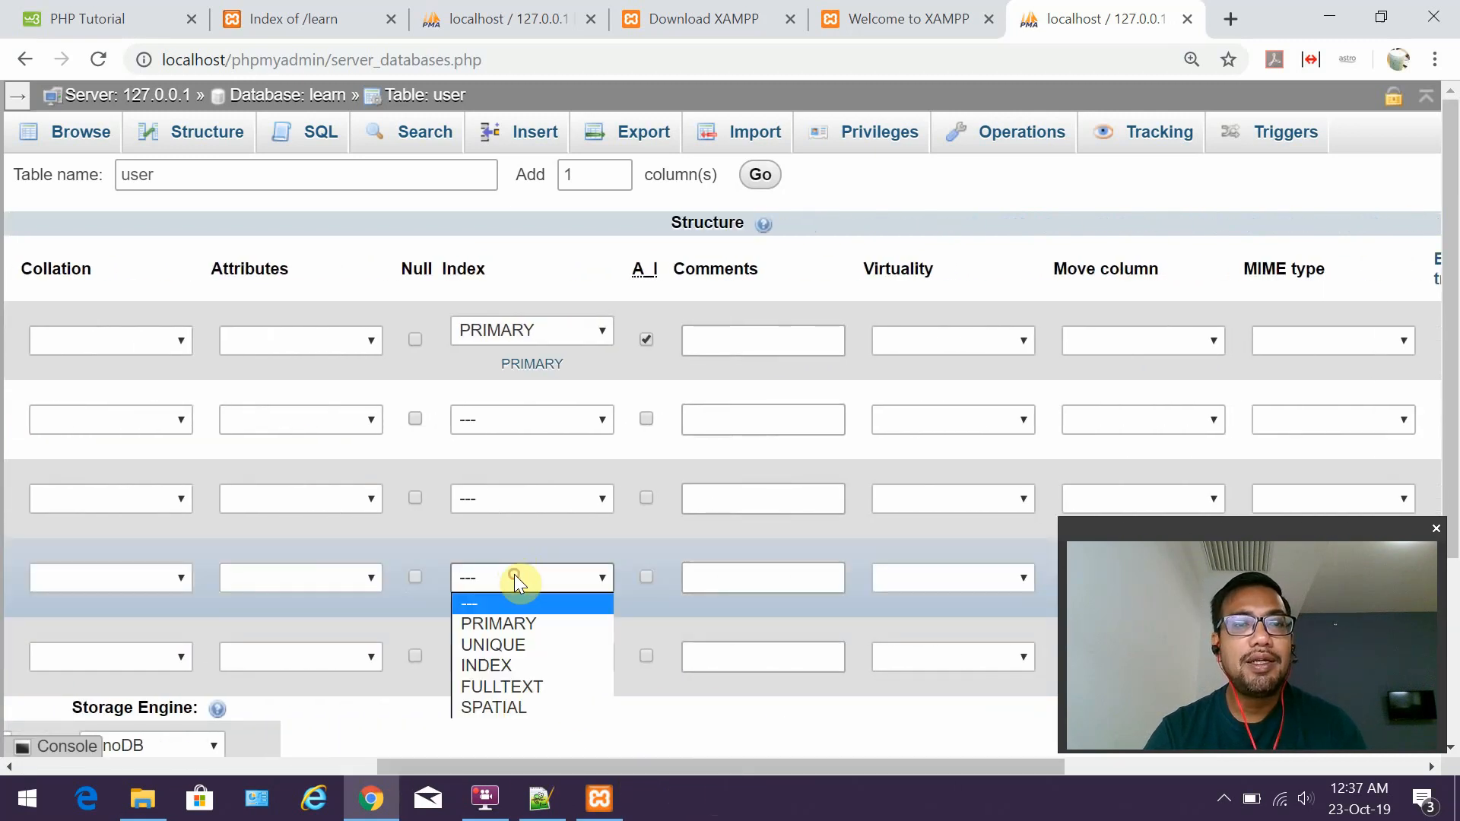
left_click(517, 625)
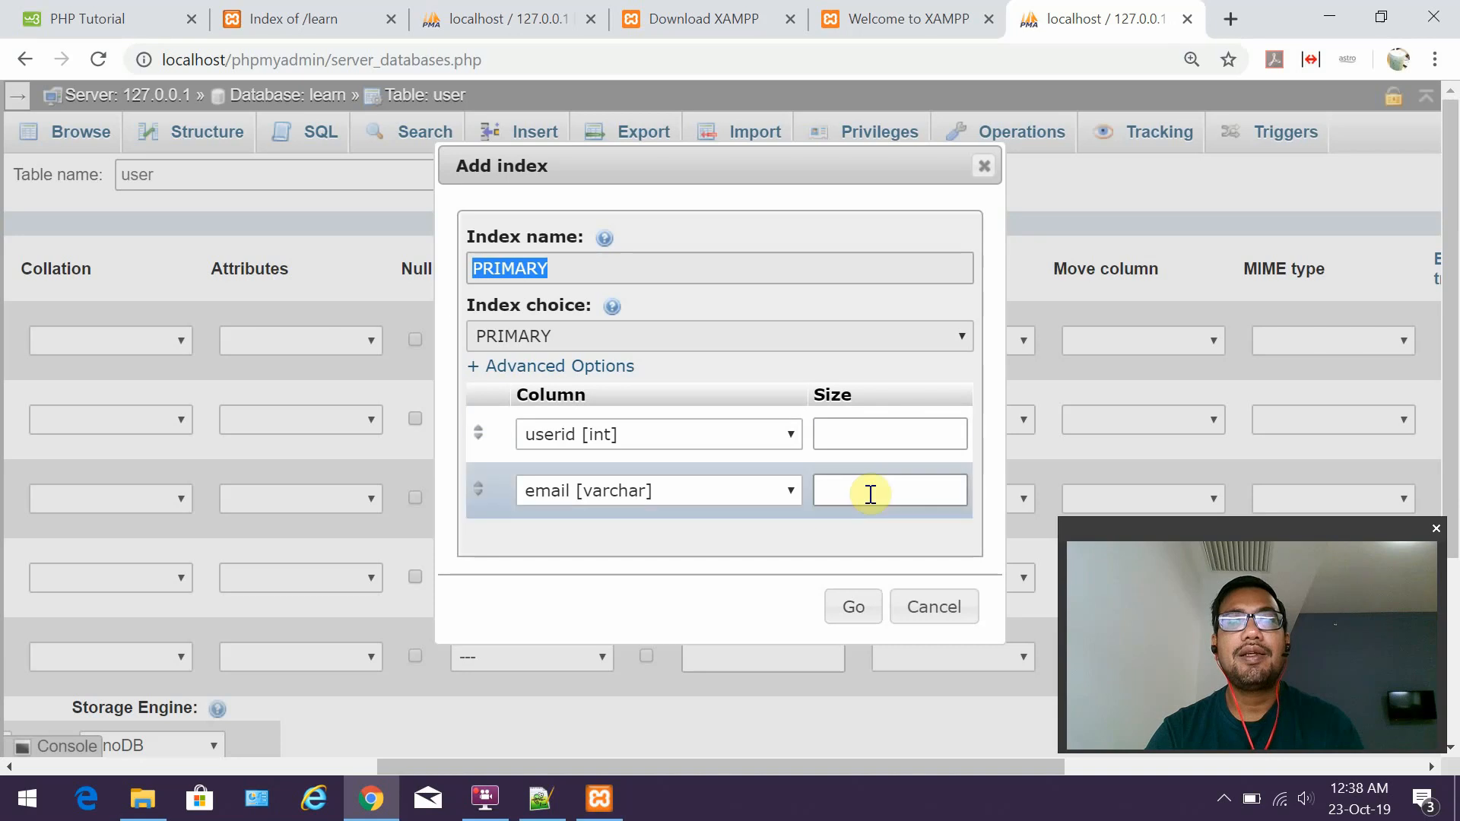
left_click(856, 610)
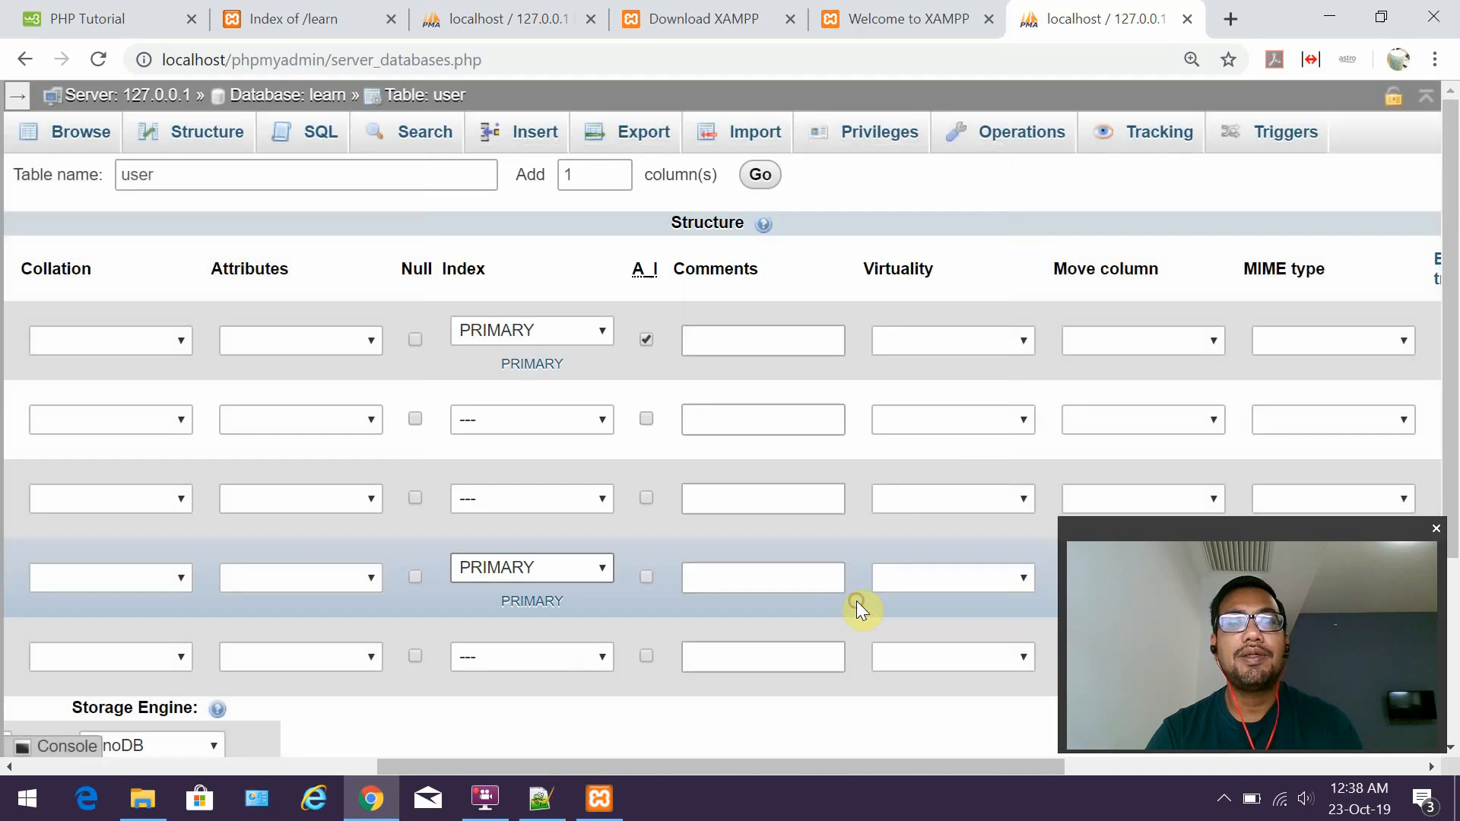
left_click(565, 567)
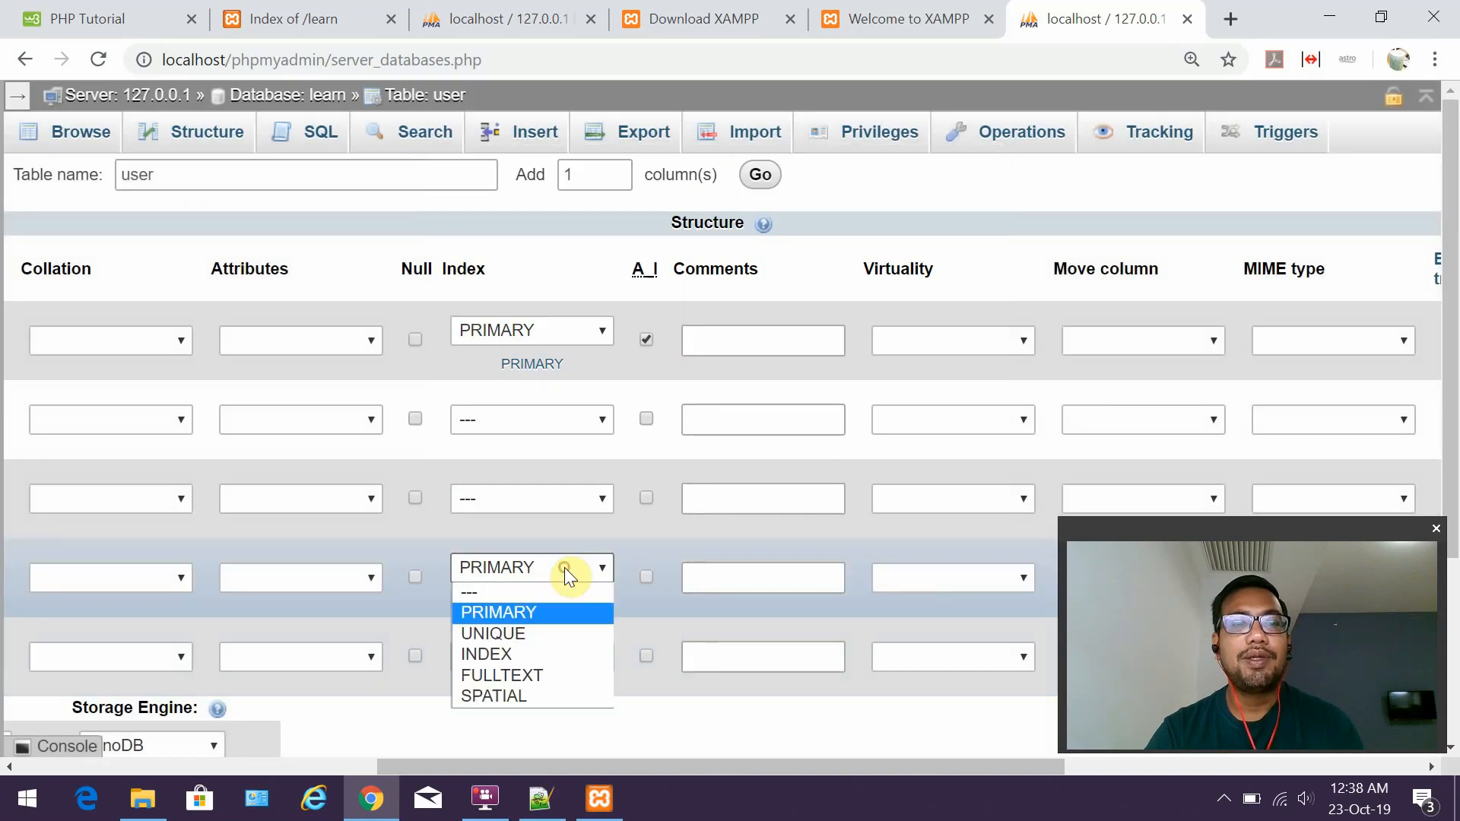
left_click(549, 635)
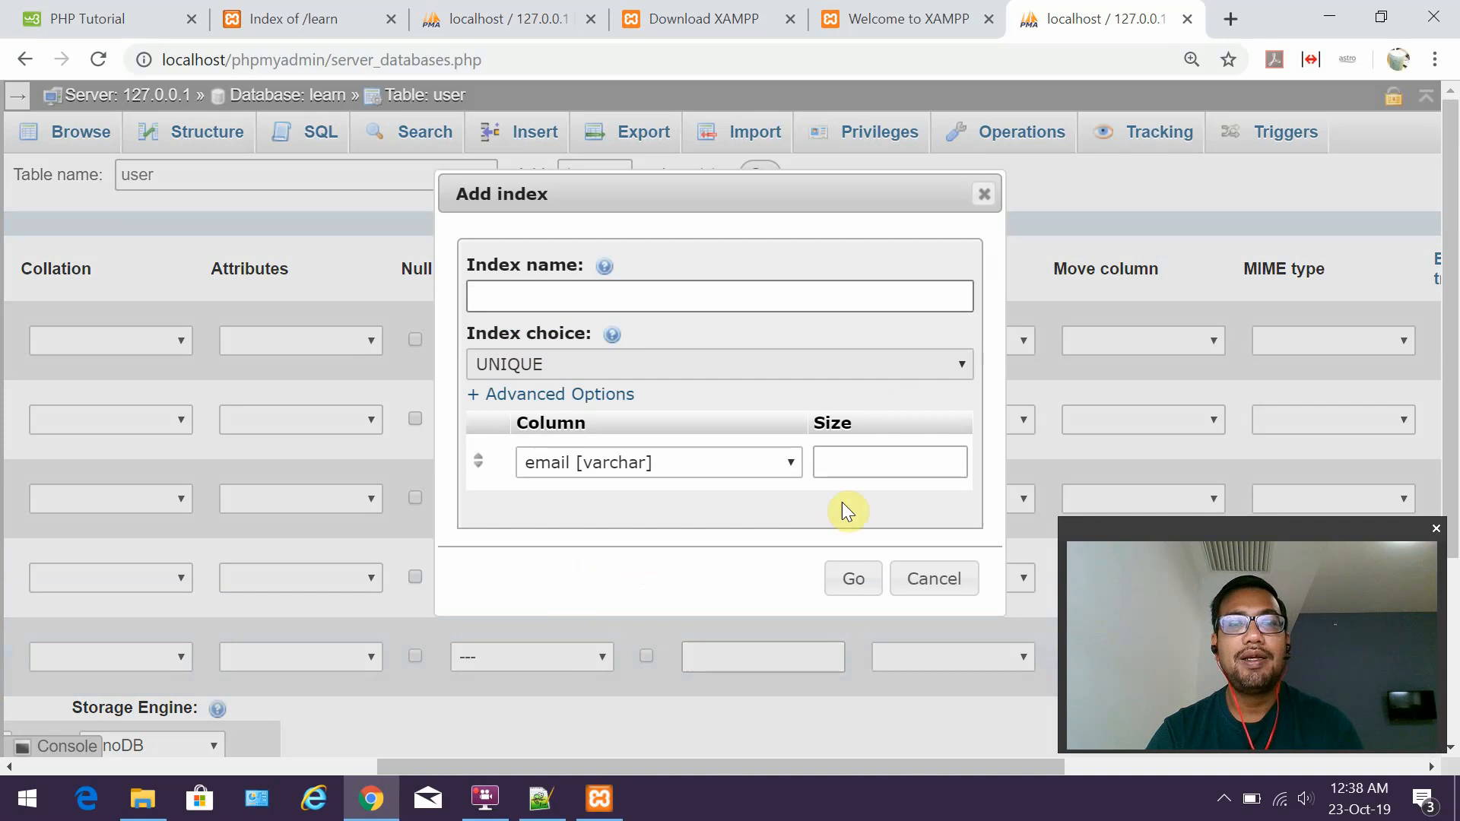
left_click(853, 458)
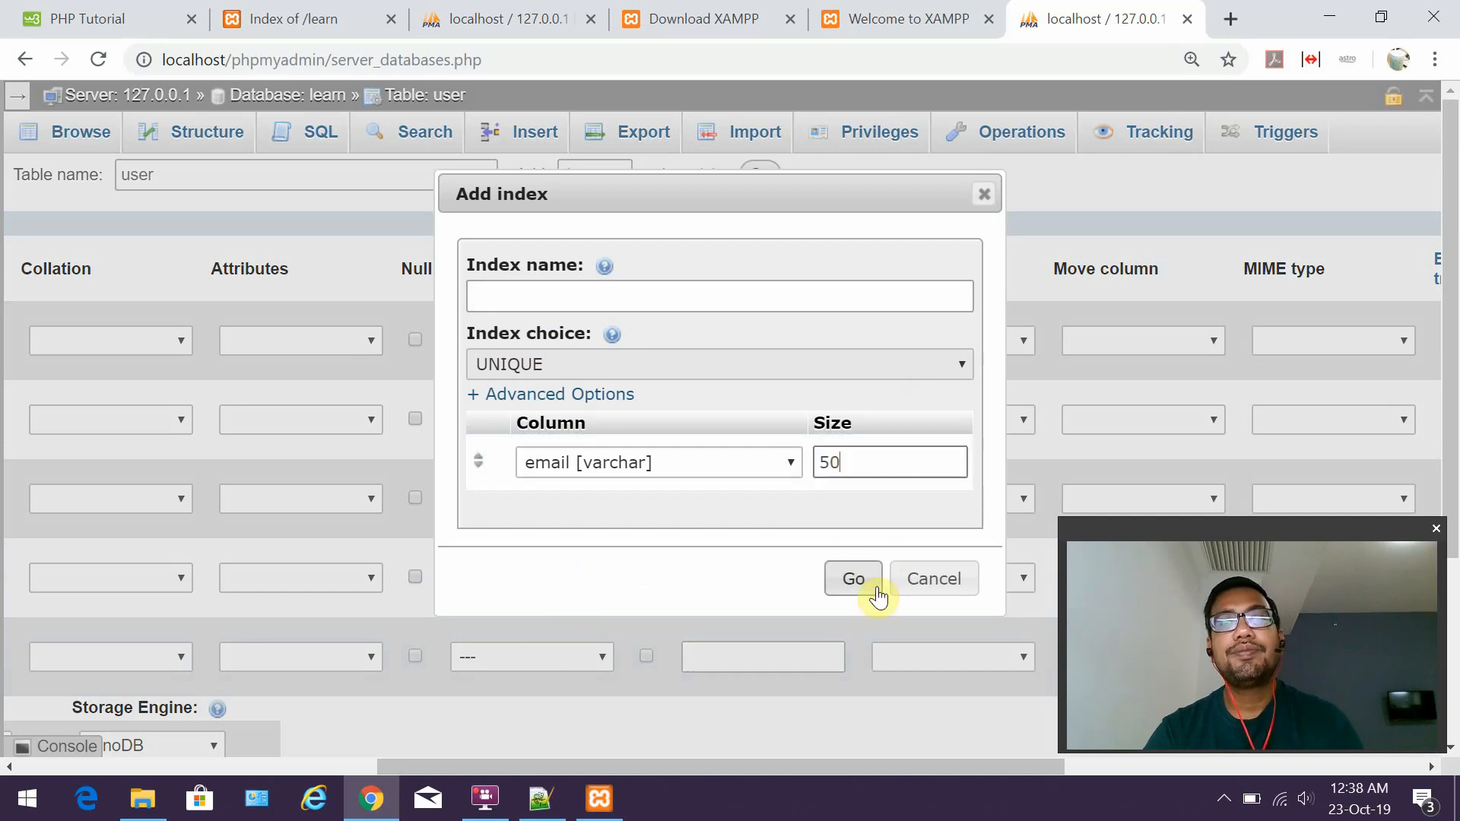
left_click(720, 297)
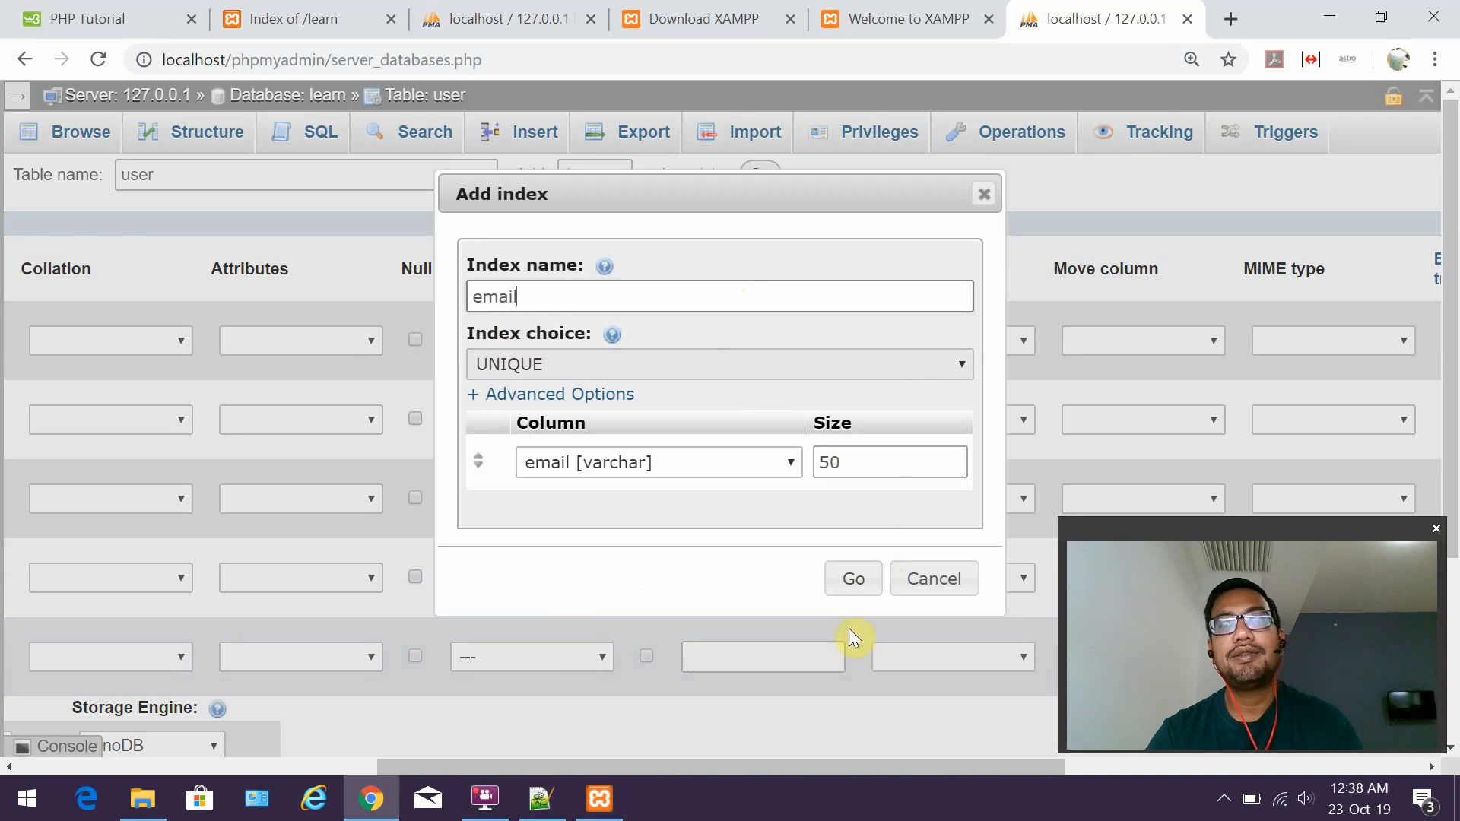
left_click(853, 578)
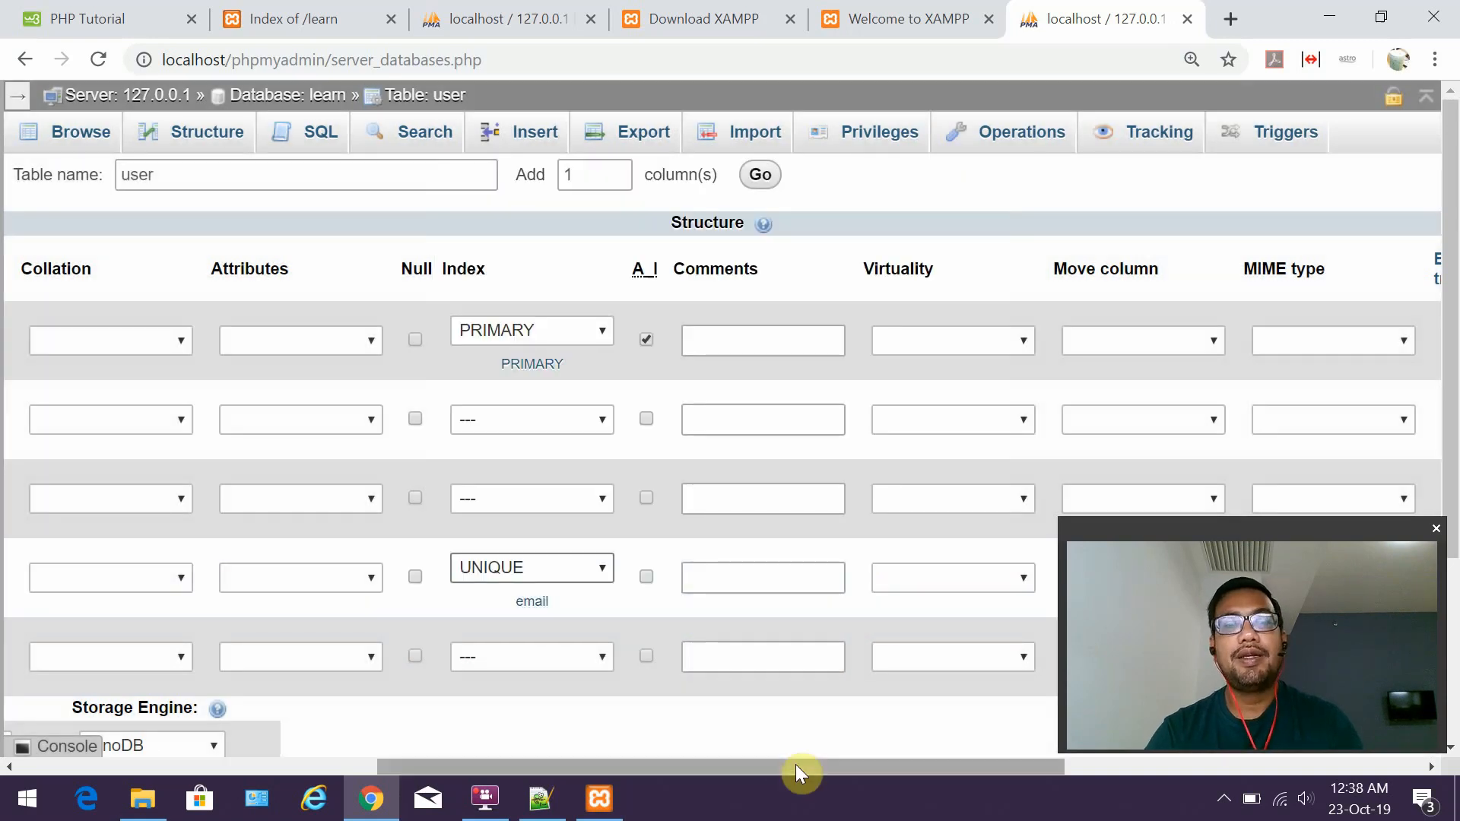
left_click_drag(796, 765, 327, 708)
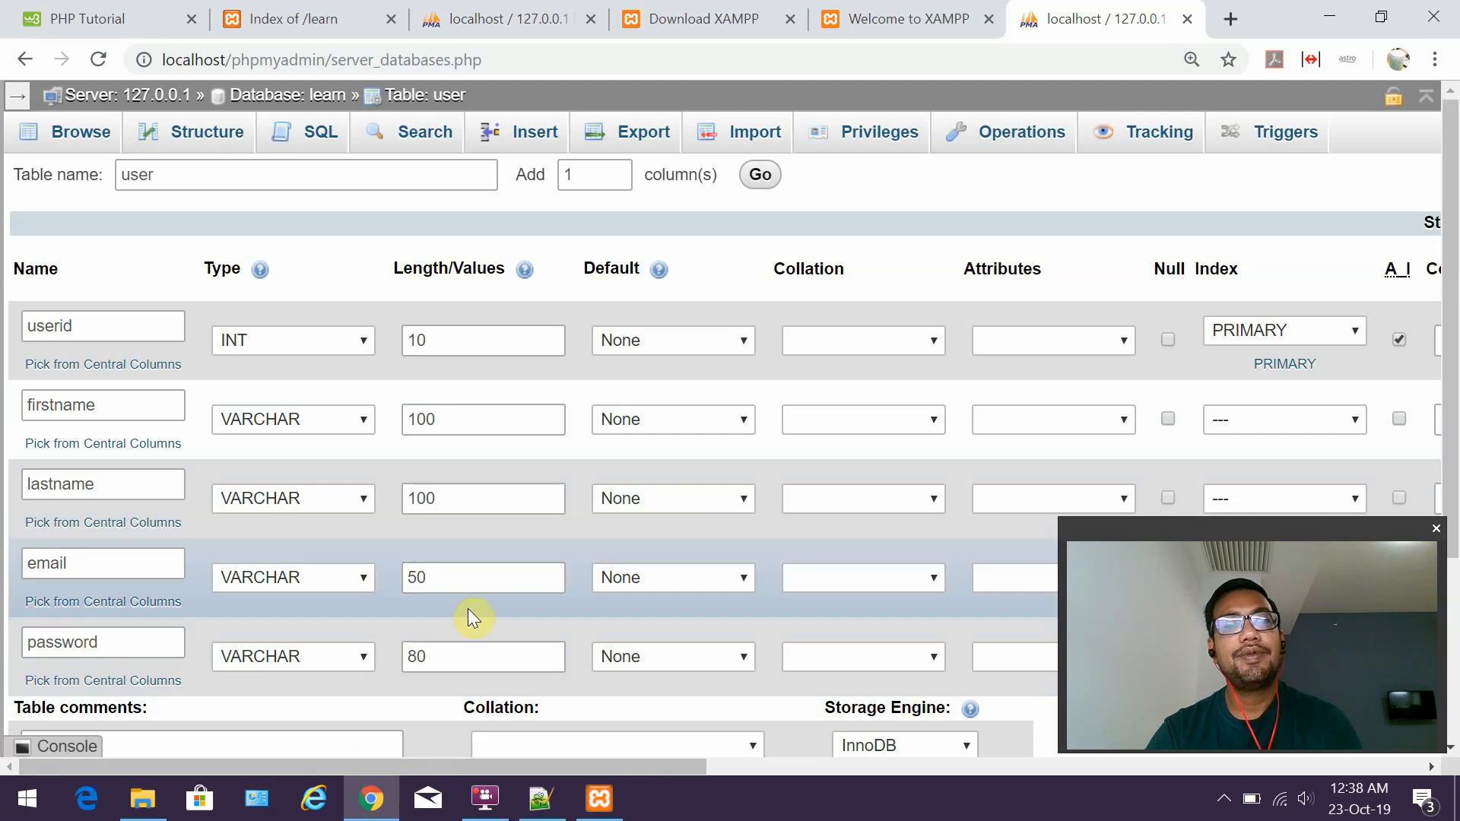
scroll(375, 593, "down", 1)
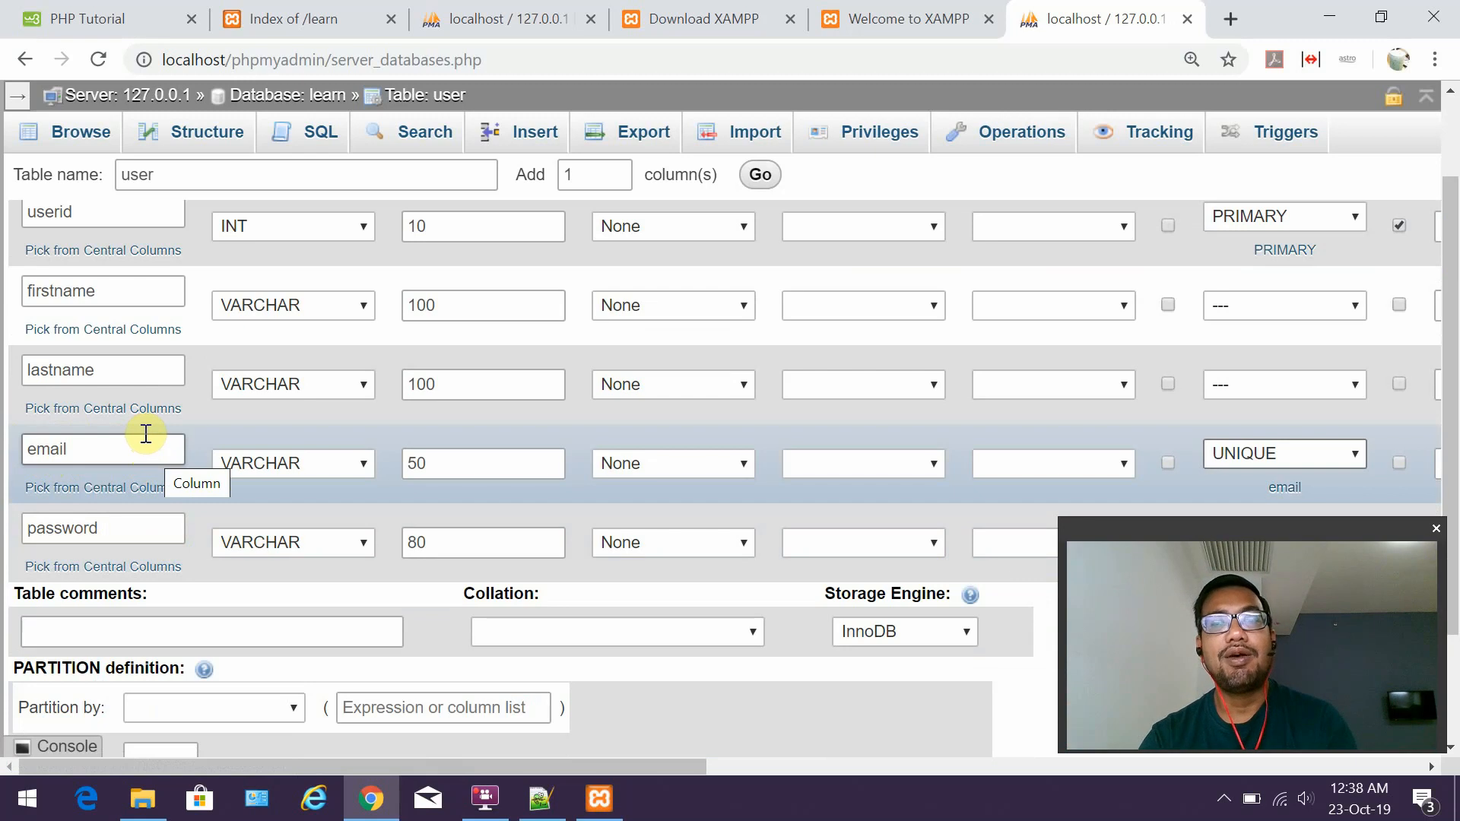
left_click_drag(415, 765, 351, 674)
scroll(811, 510, "down", 2)
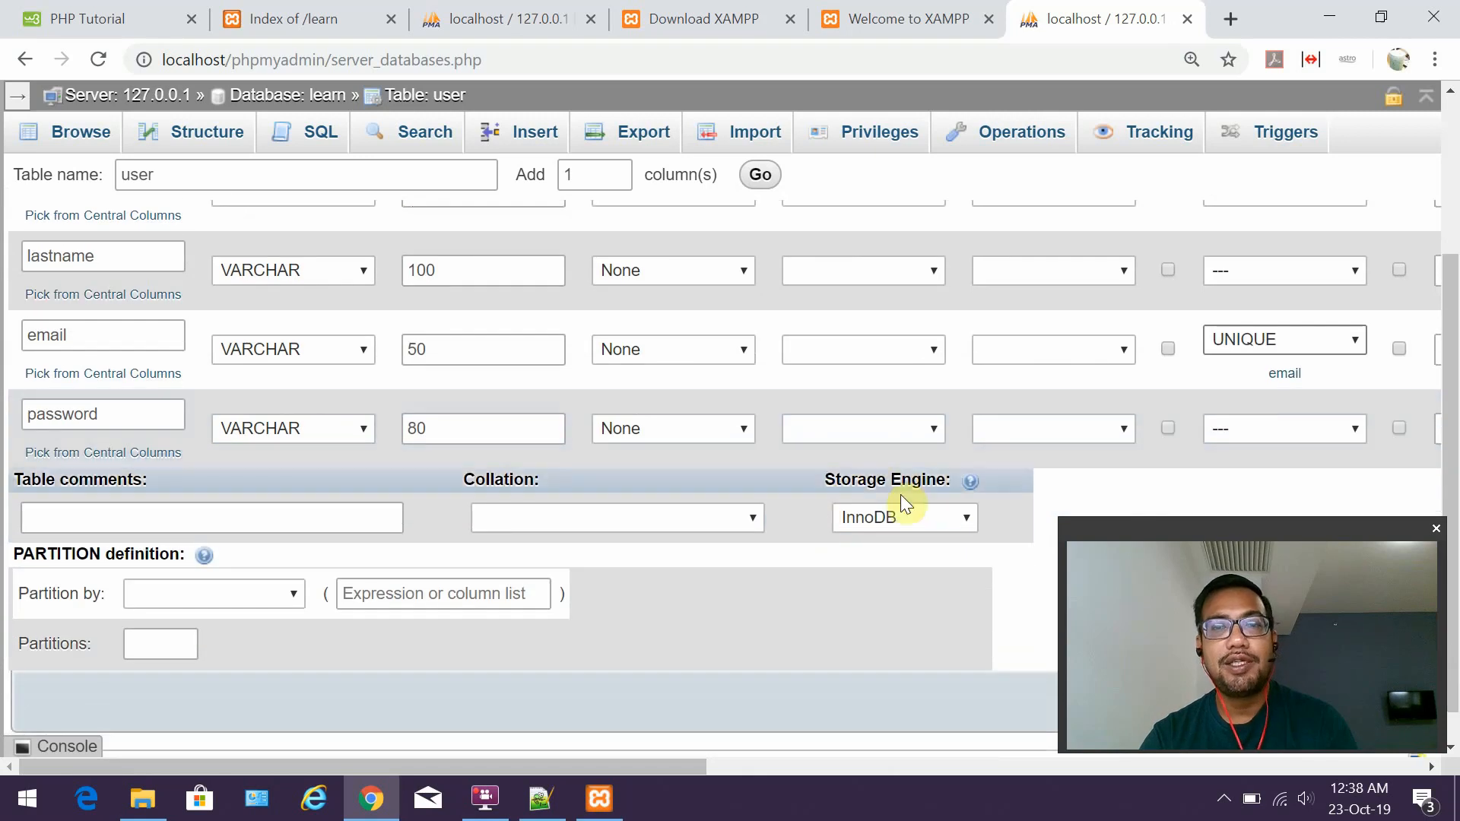
left_click(902, 519)
left_click(887, 669)
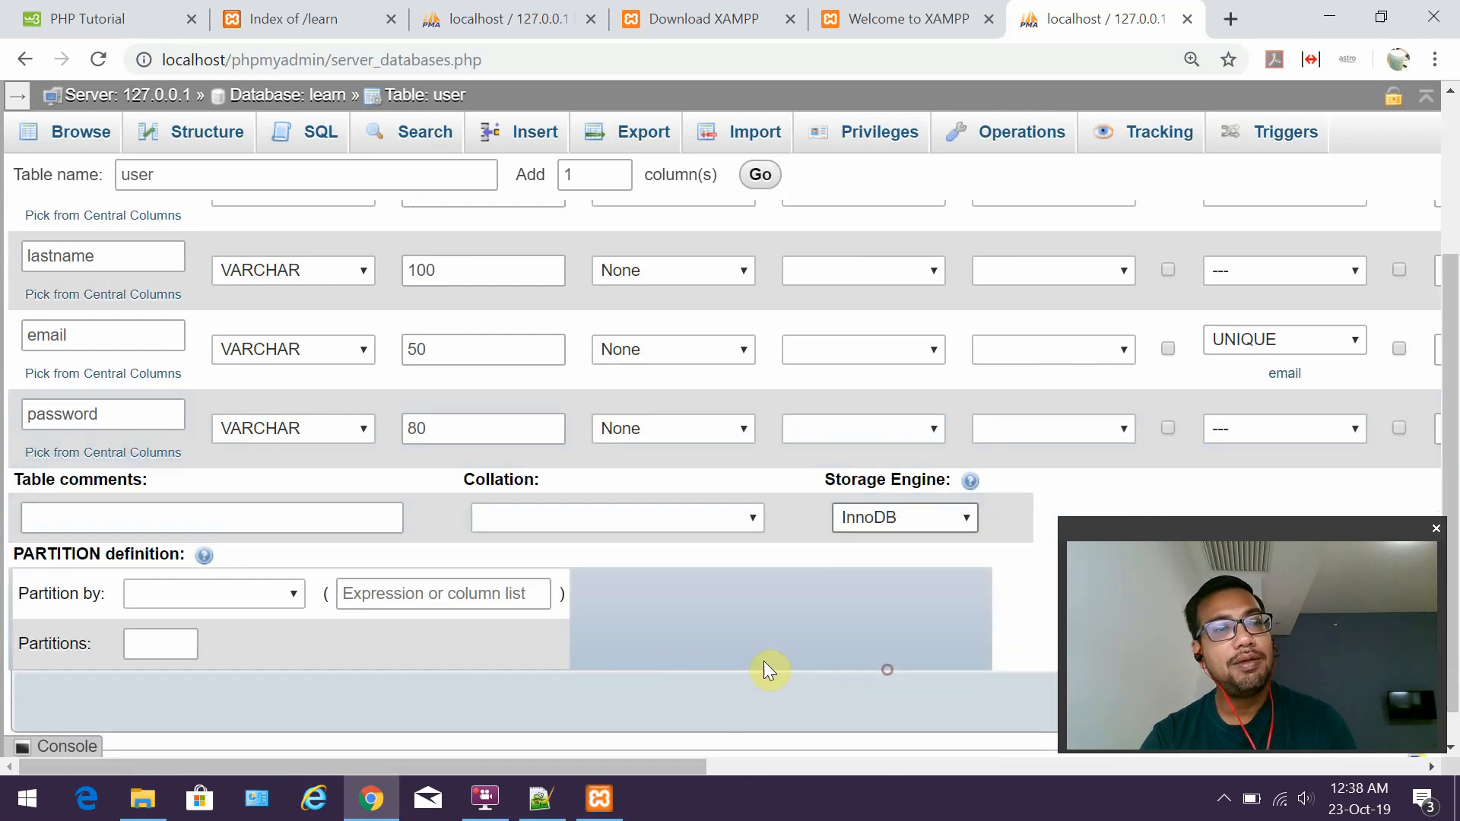
scroll(665, 645, "down", 1)
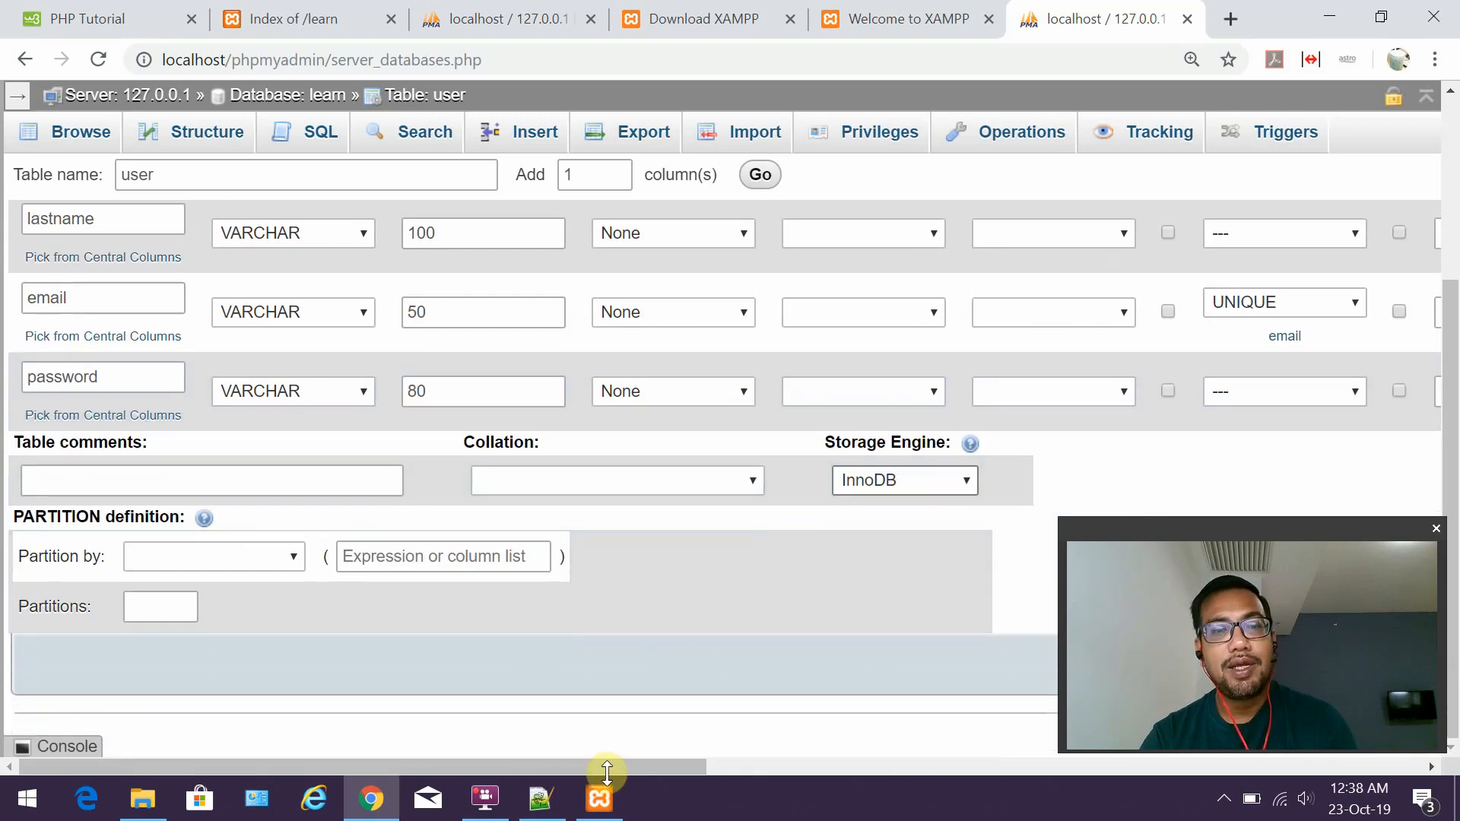
left_click_drag(607, 769, 835, 730)
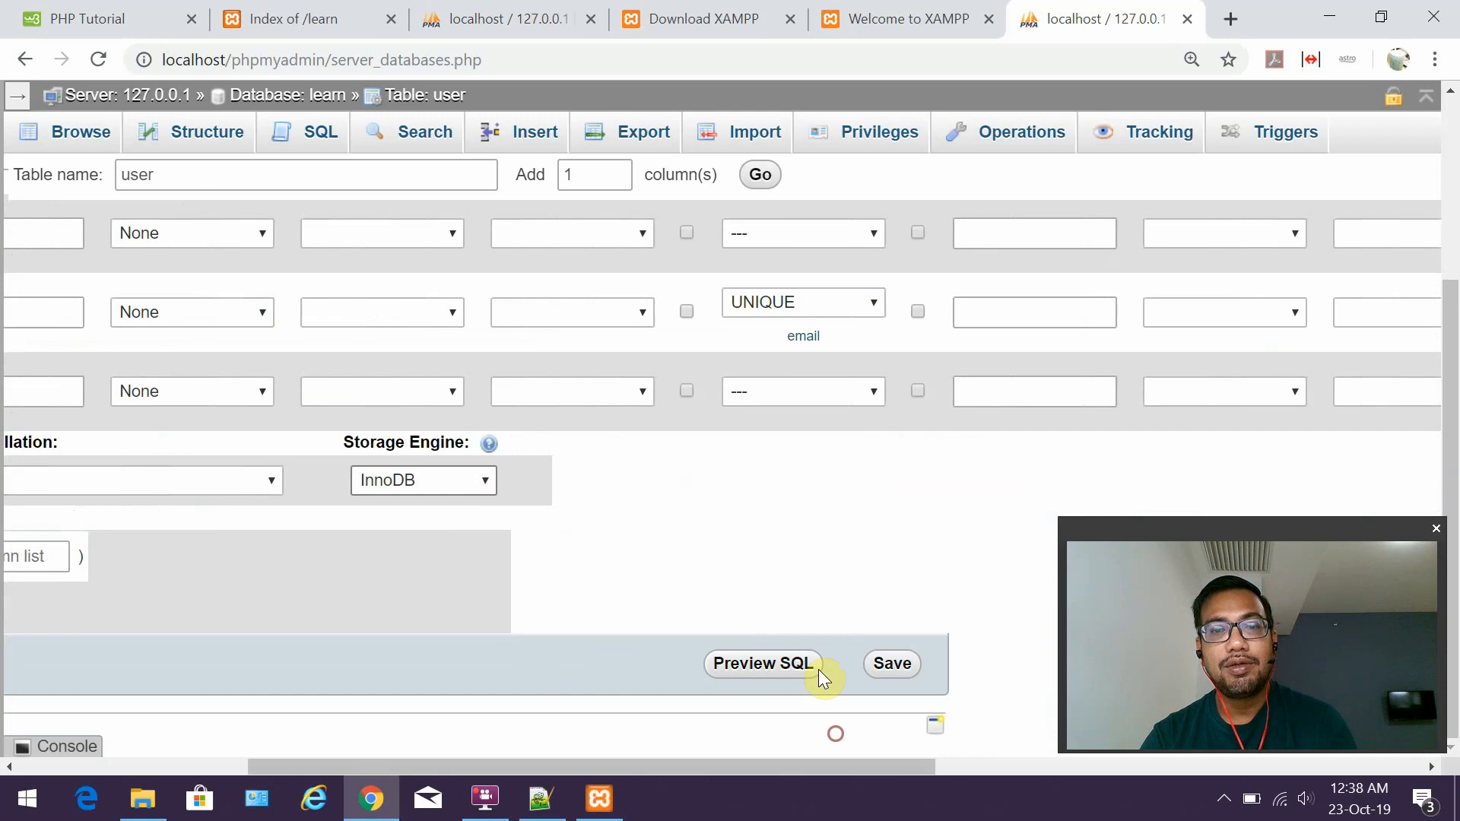
Save the five-column user table definition.
left_click(894, 666)
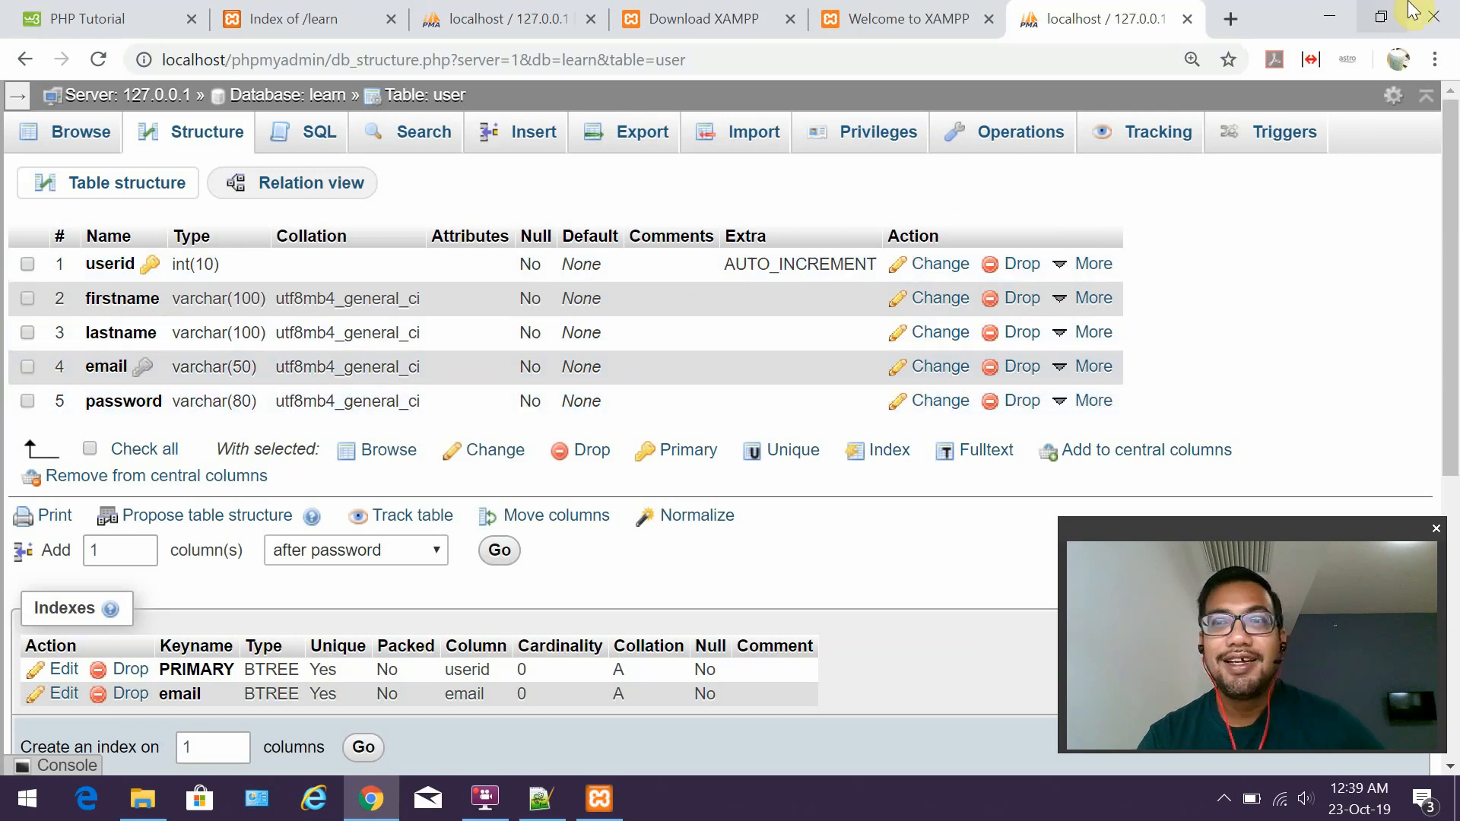
left_click(1333, 15)
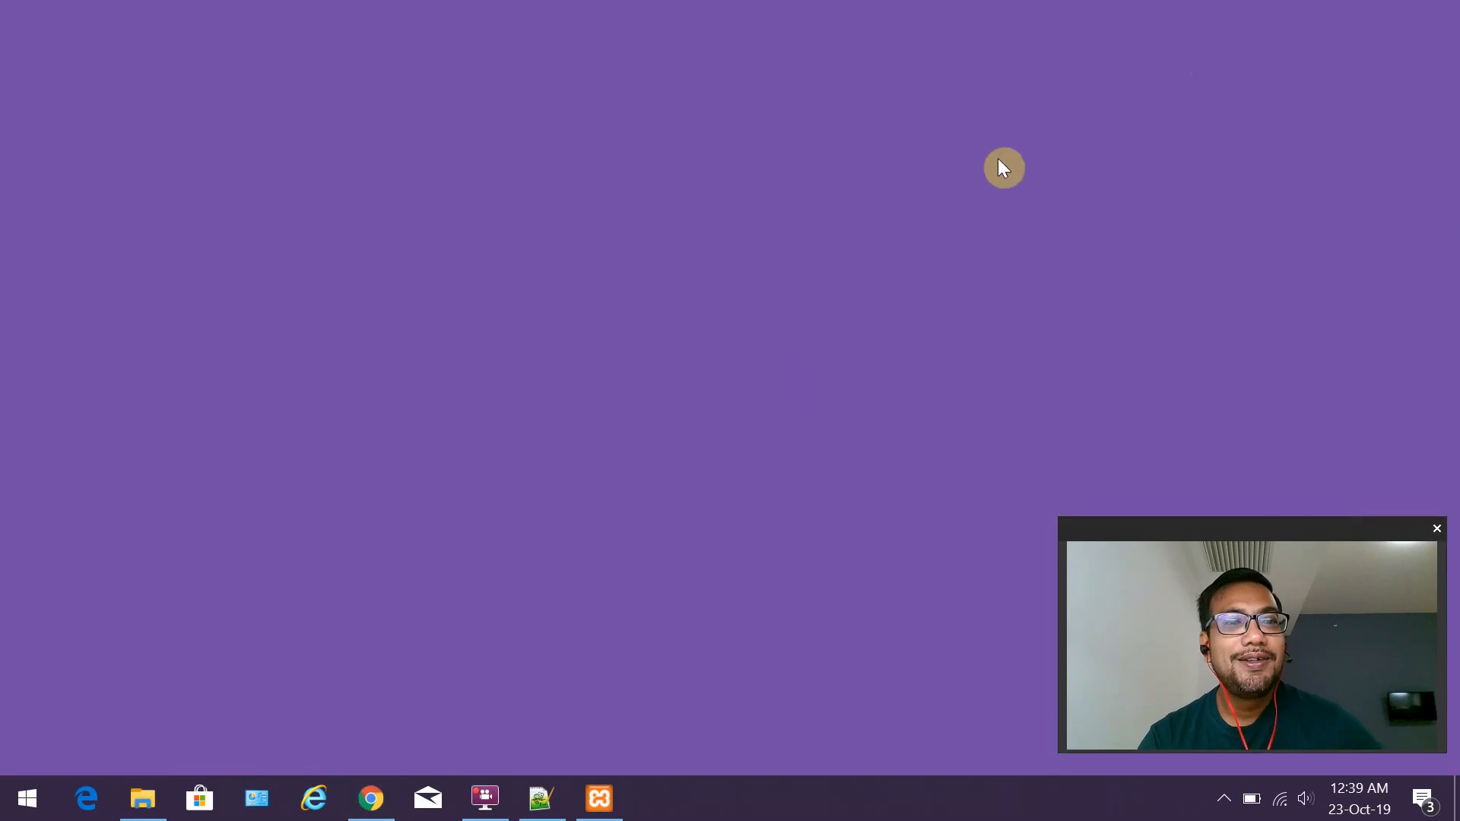
Pause and resume the FlashBack recording, then return to Chrome's user table structure.
right_click(495, 805)
left_click(507, 678)
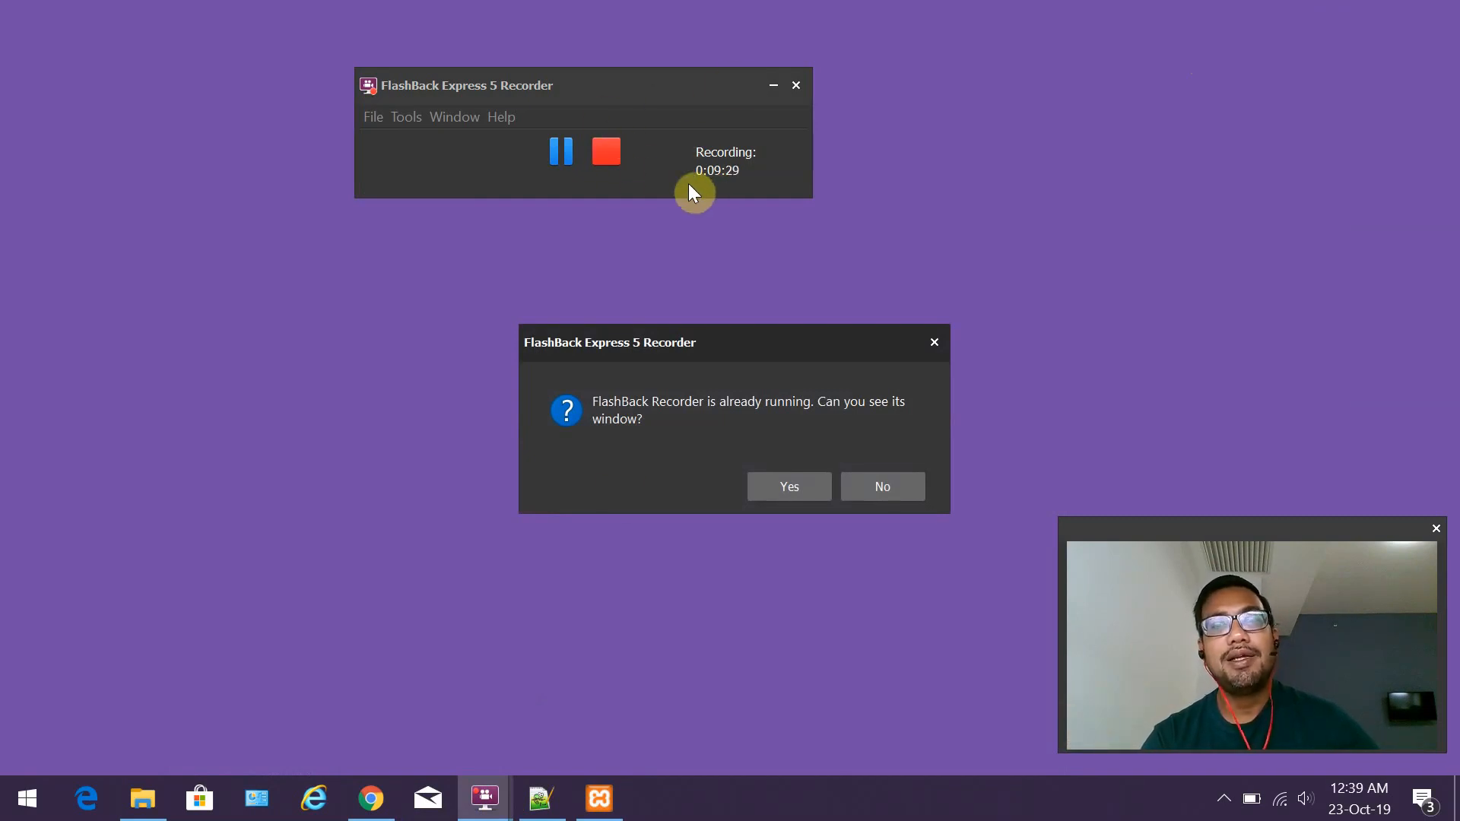
left_click(563, 160)
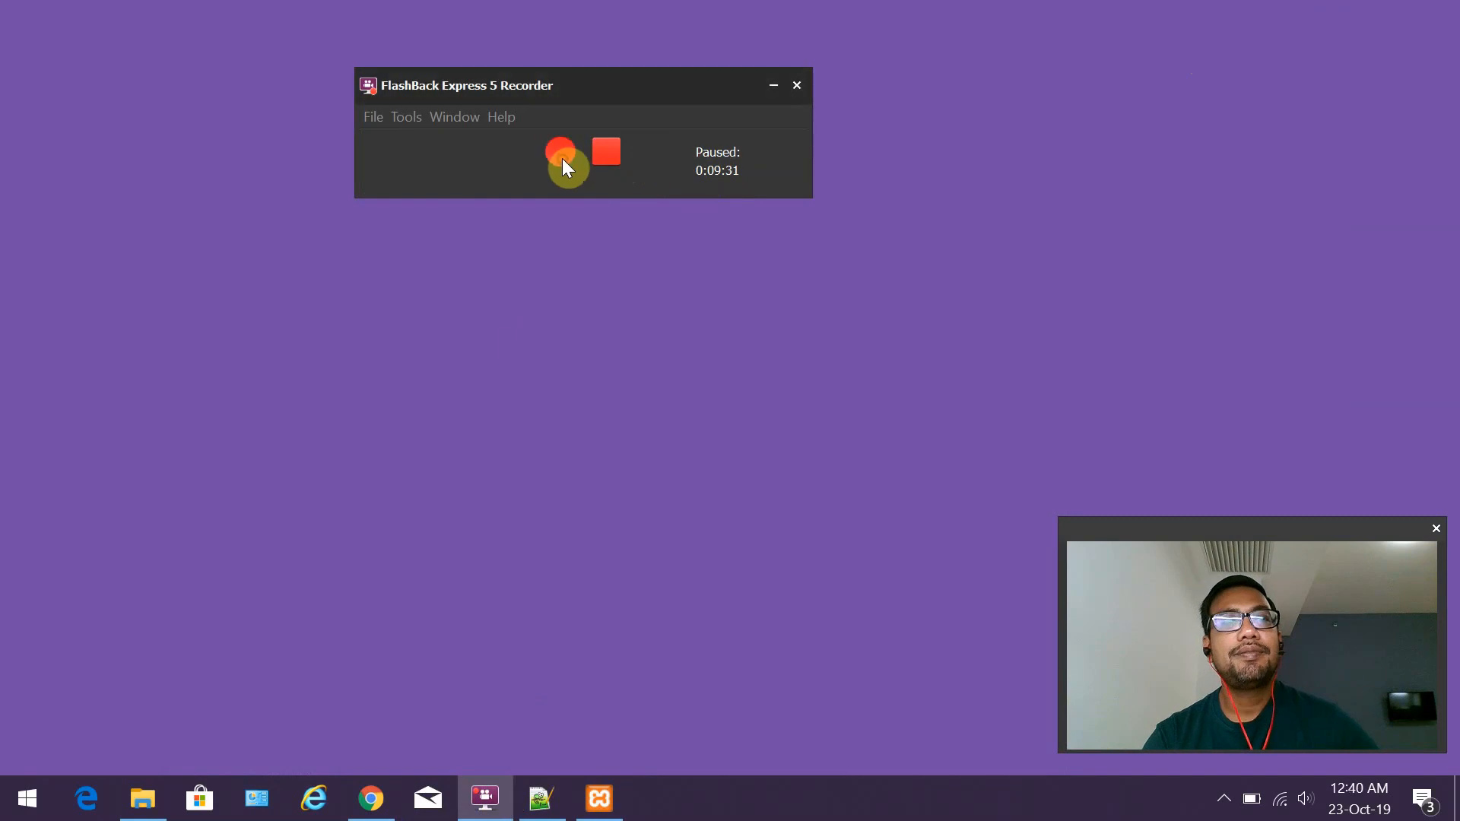
left_click(563, 160)
left_click(384, 797)
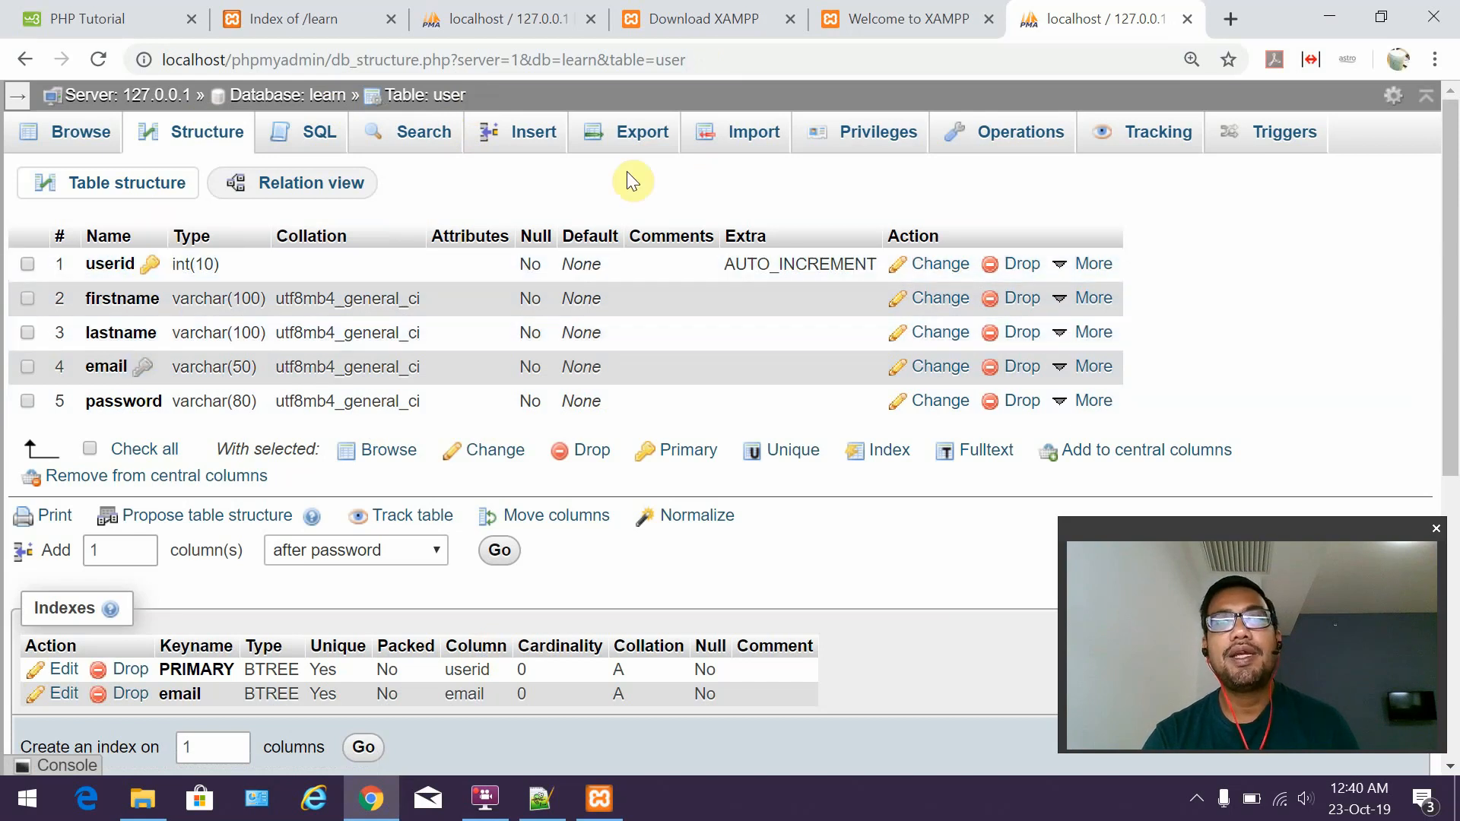
On the user table's Insert form, enter the first user's first name, last name, e-mail and password, leaving userid empty.
left_click(525, 151)
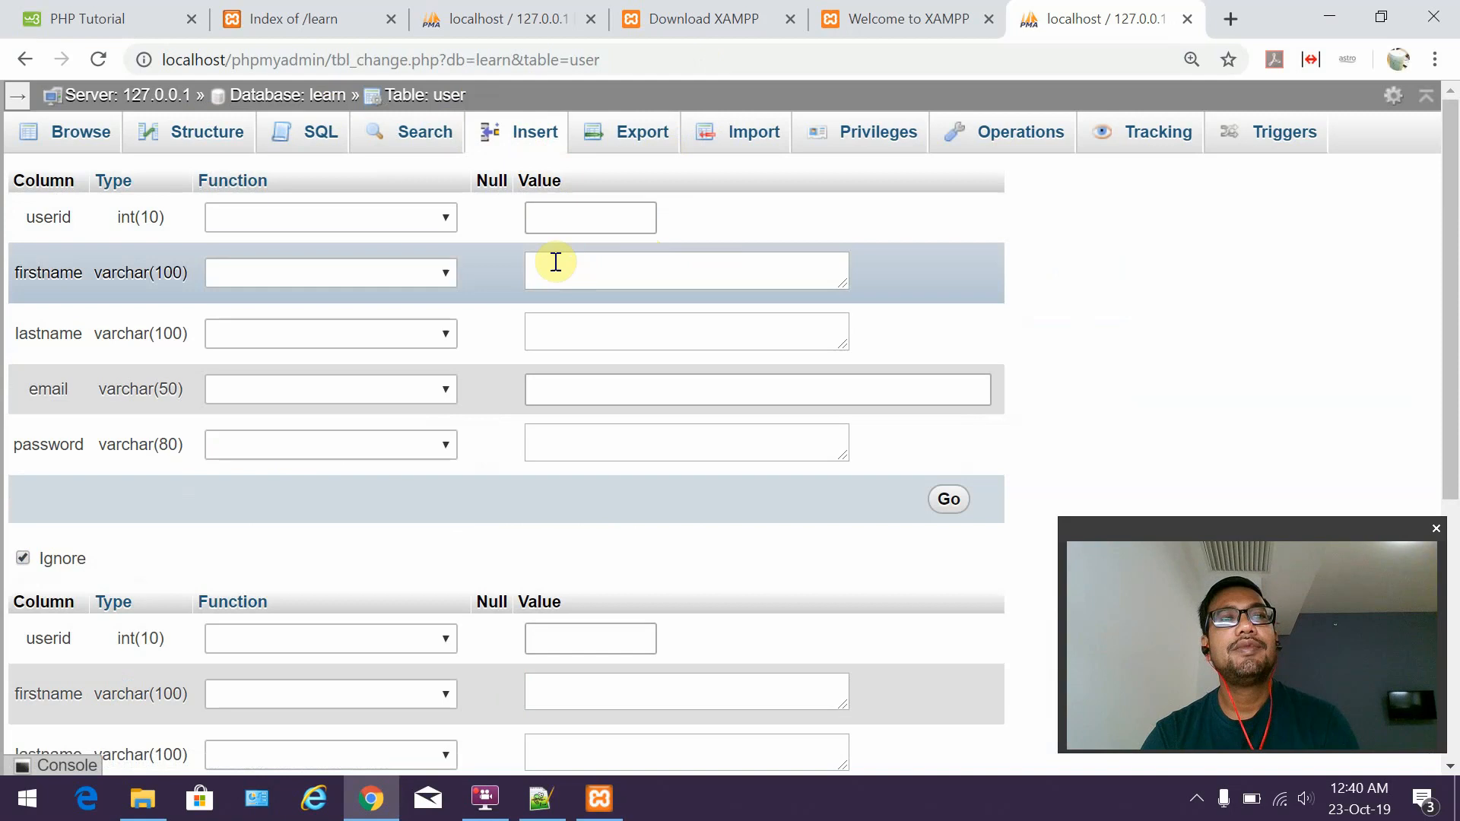
left_click(557, 217)
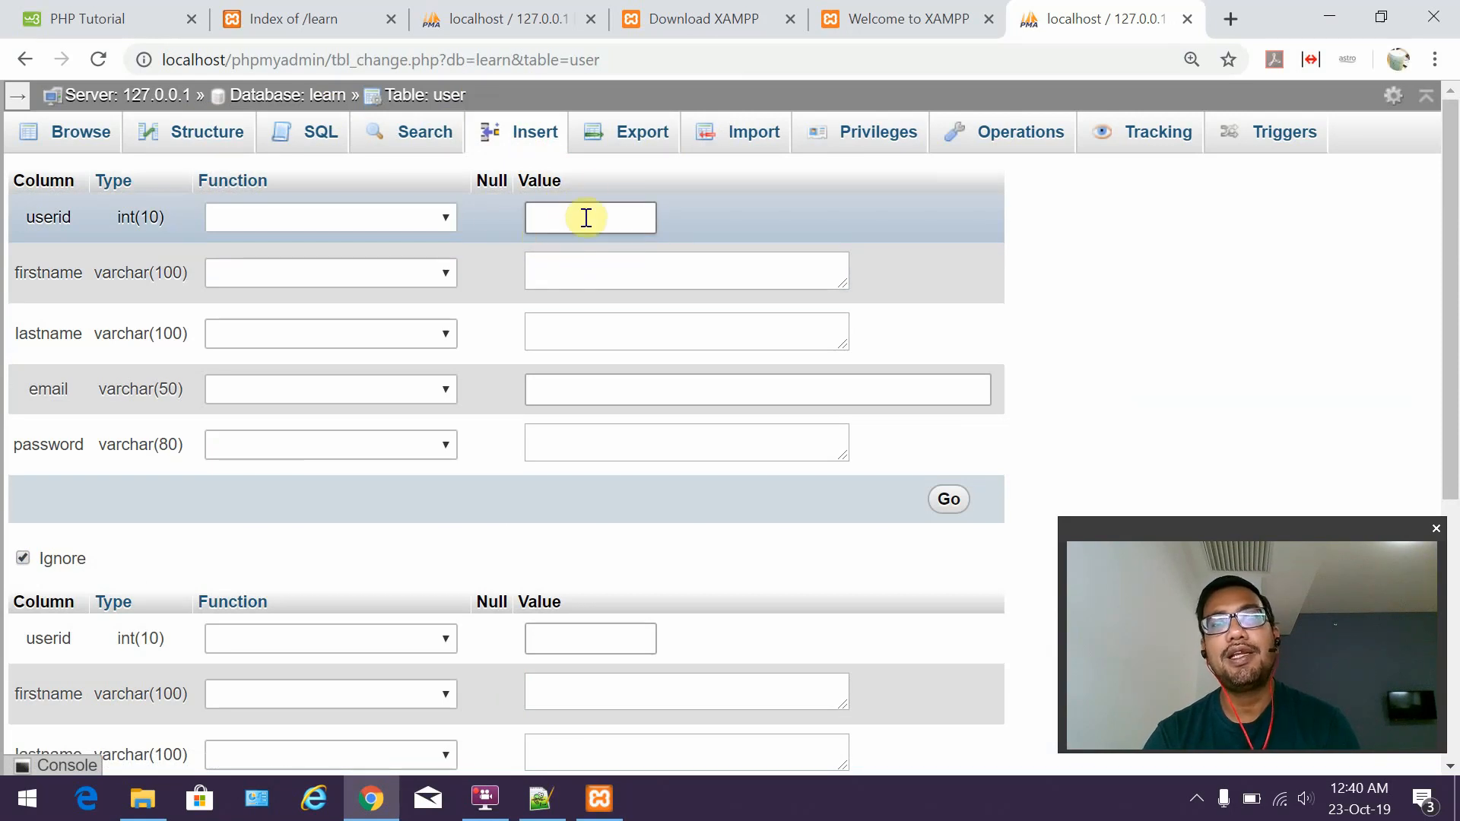
left_click(596, 274)
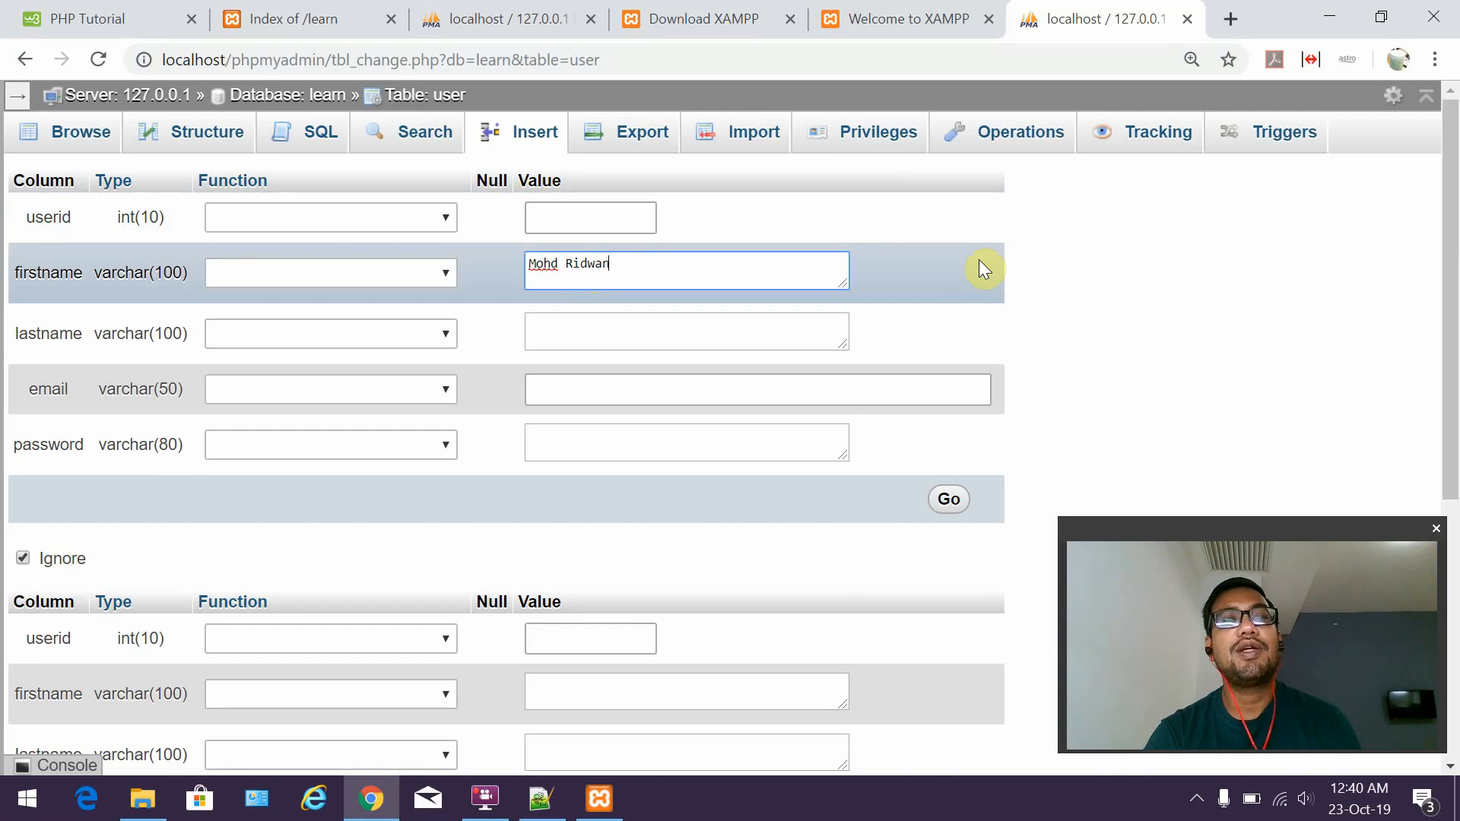
left_click(712, 340)
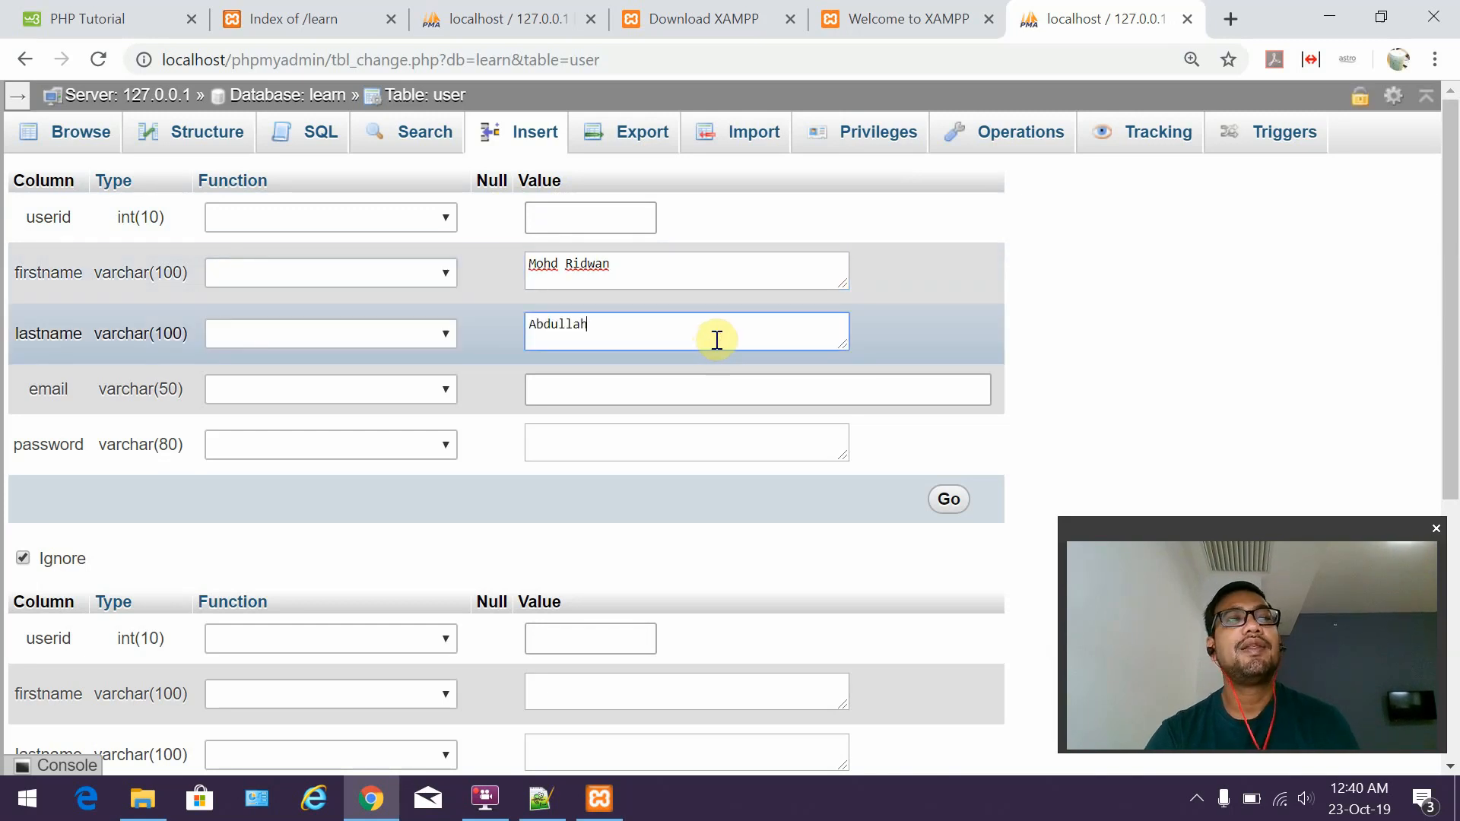
left_click(655, 396)
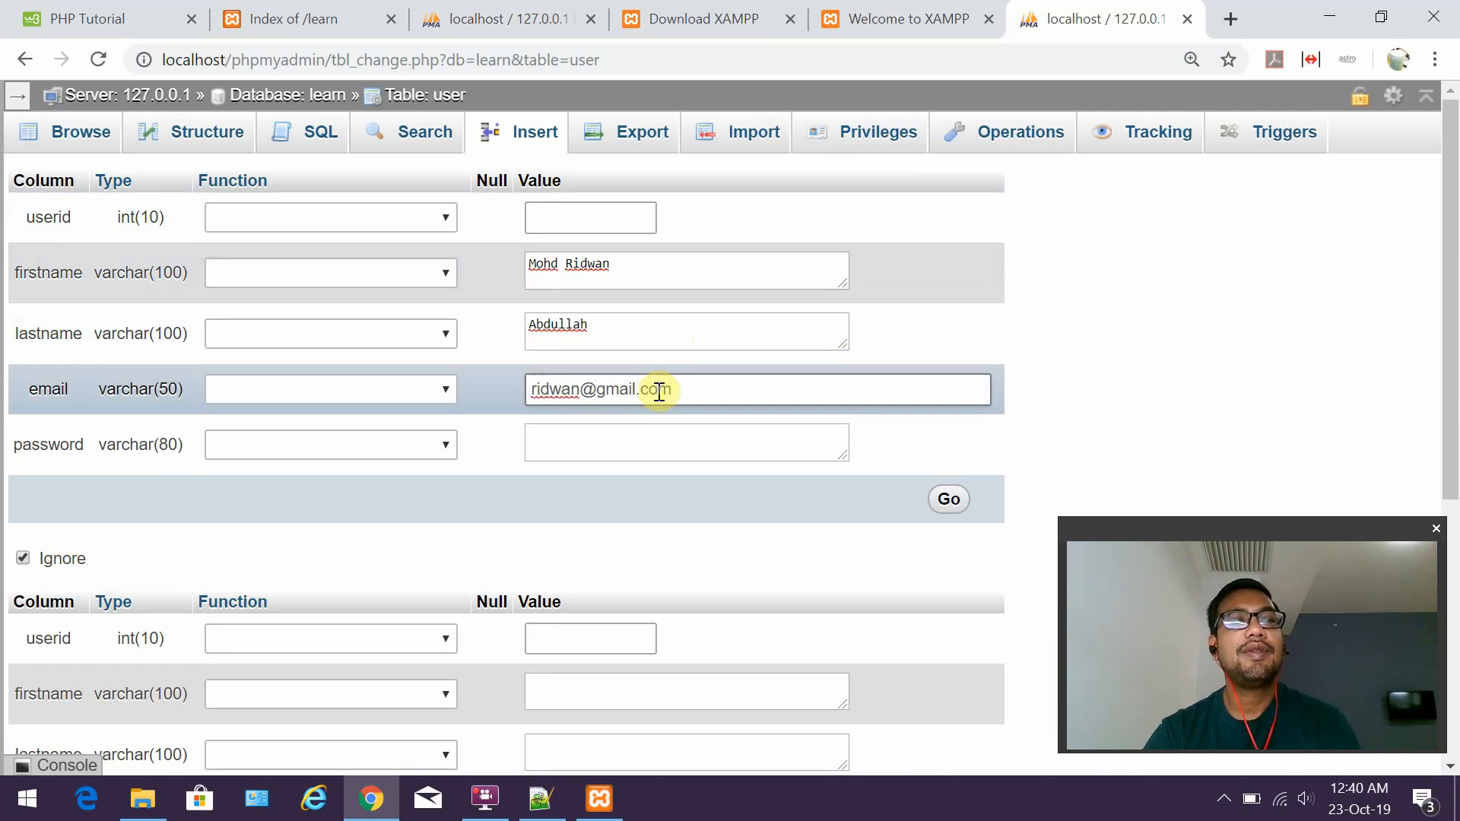
left_click(626, 433)
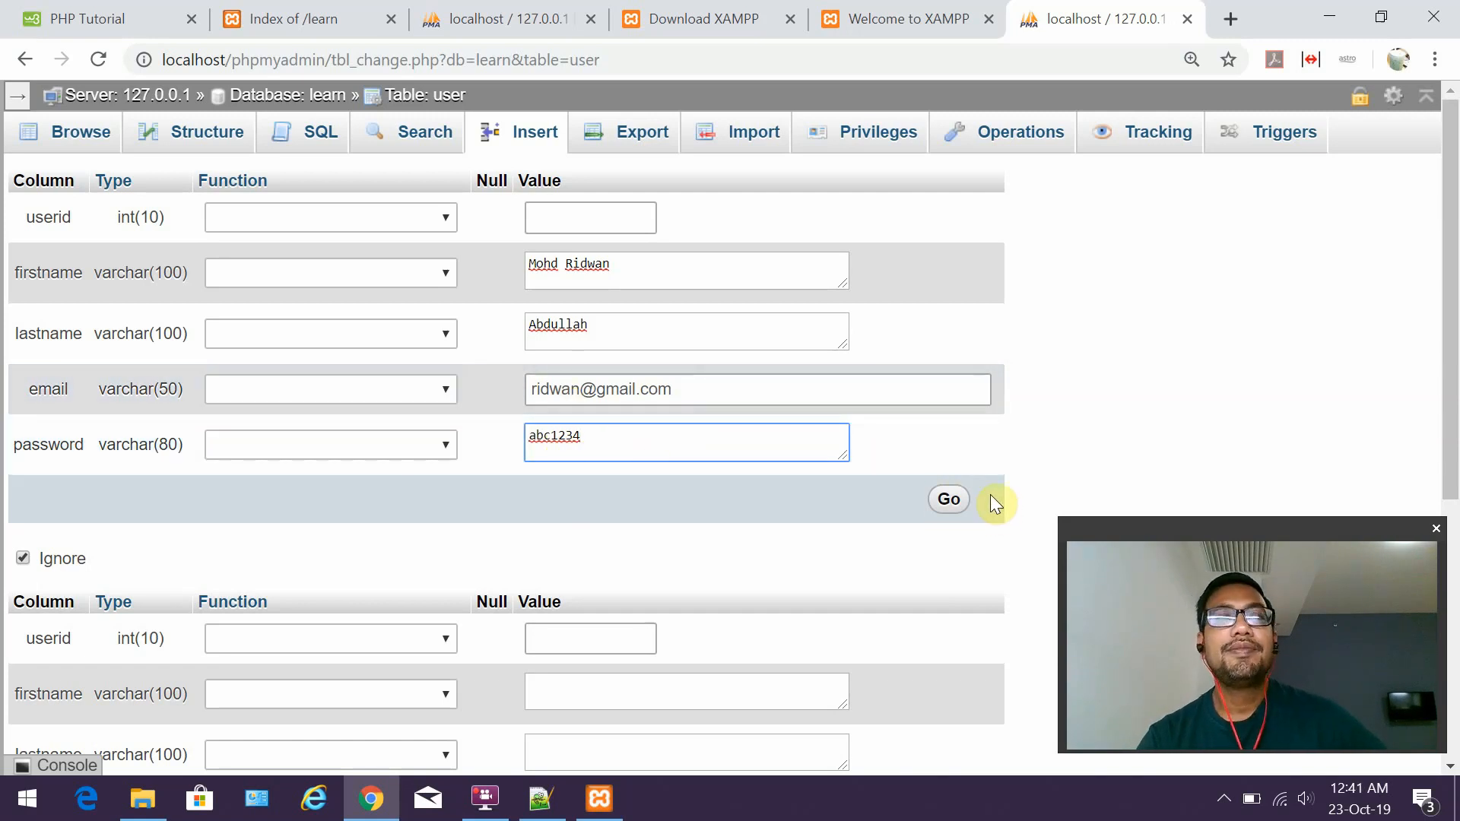
Save the row and check the confirmation that 1 row was inserted with id 1.
scroll(993, 502, "down", 1)
scroll(950, 421, "up", 1)
left_click(951, 502)
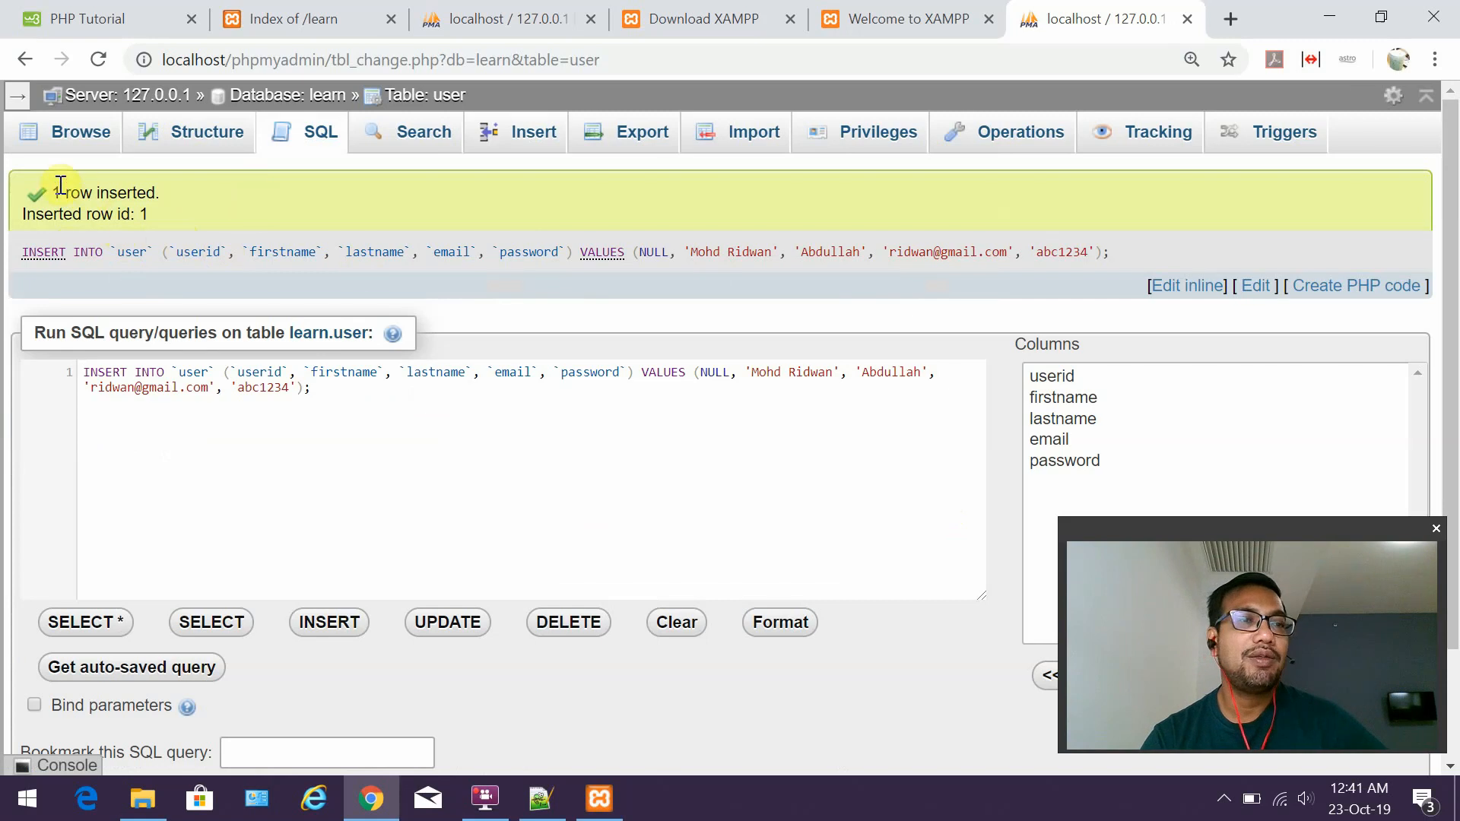
left_click_drag(61, 184, 171, 216)
left_click(175, 181)
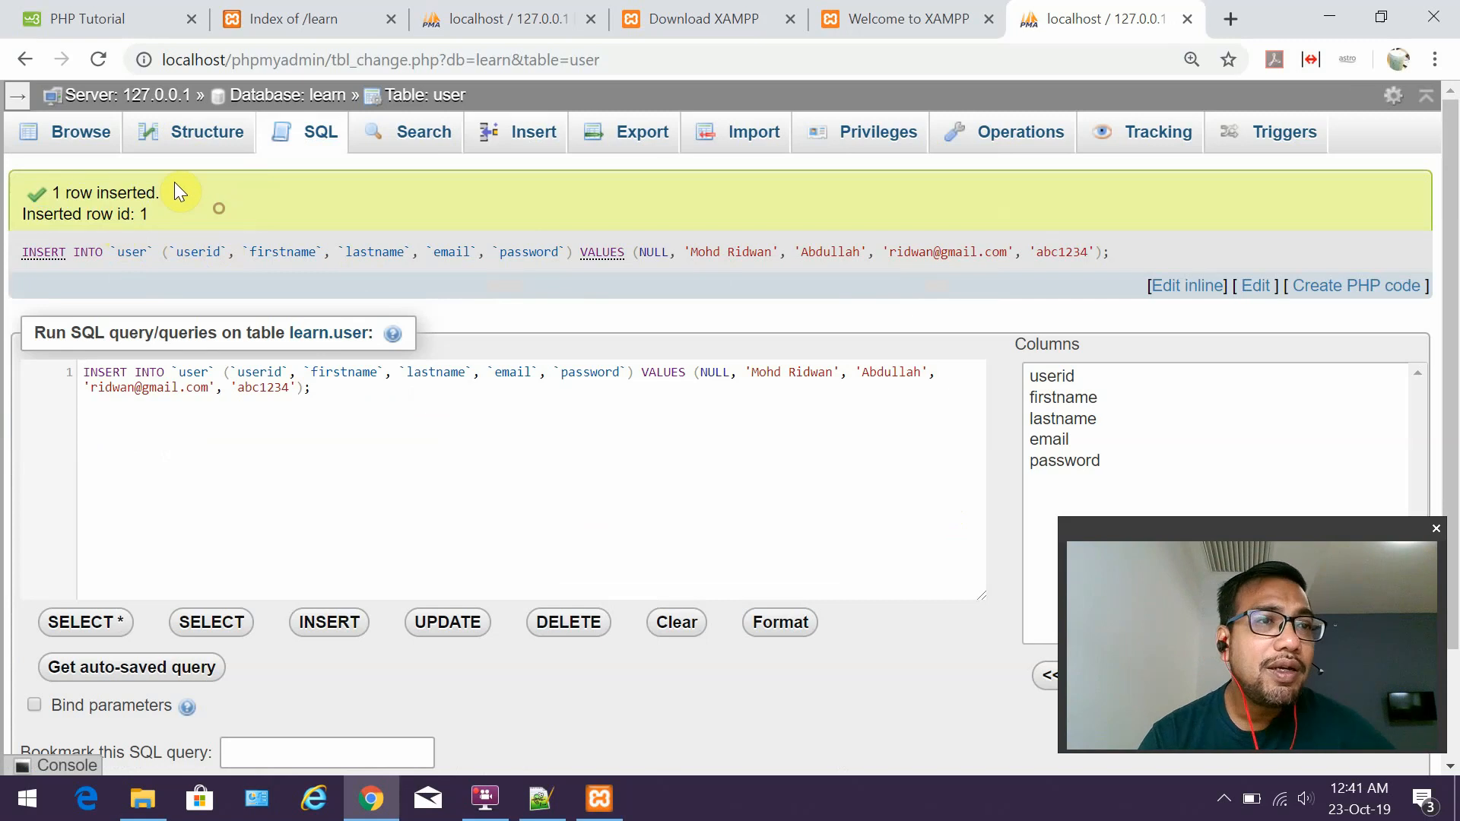
Browse the user table and edit user 1's password inline, inserting the letter 'd' before its last character.
left_click(94, 140)
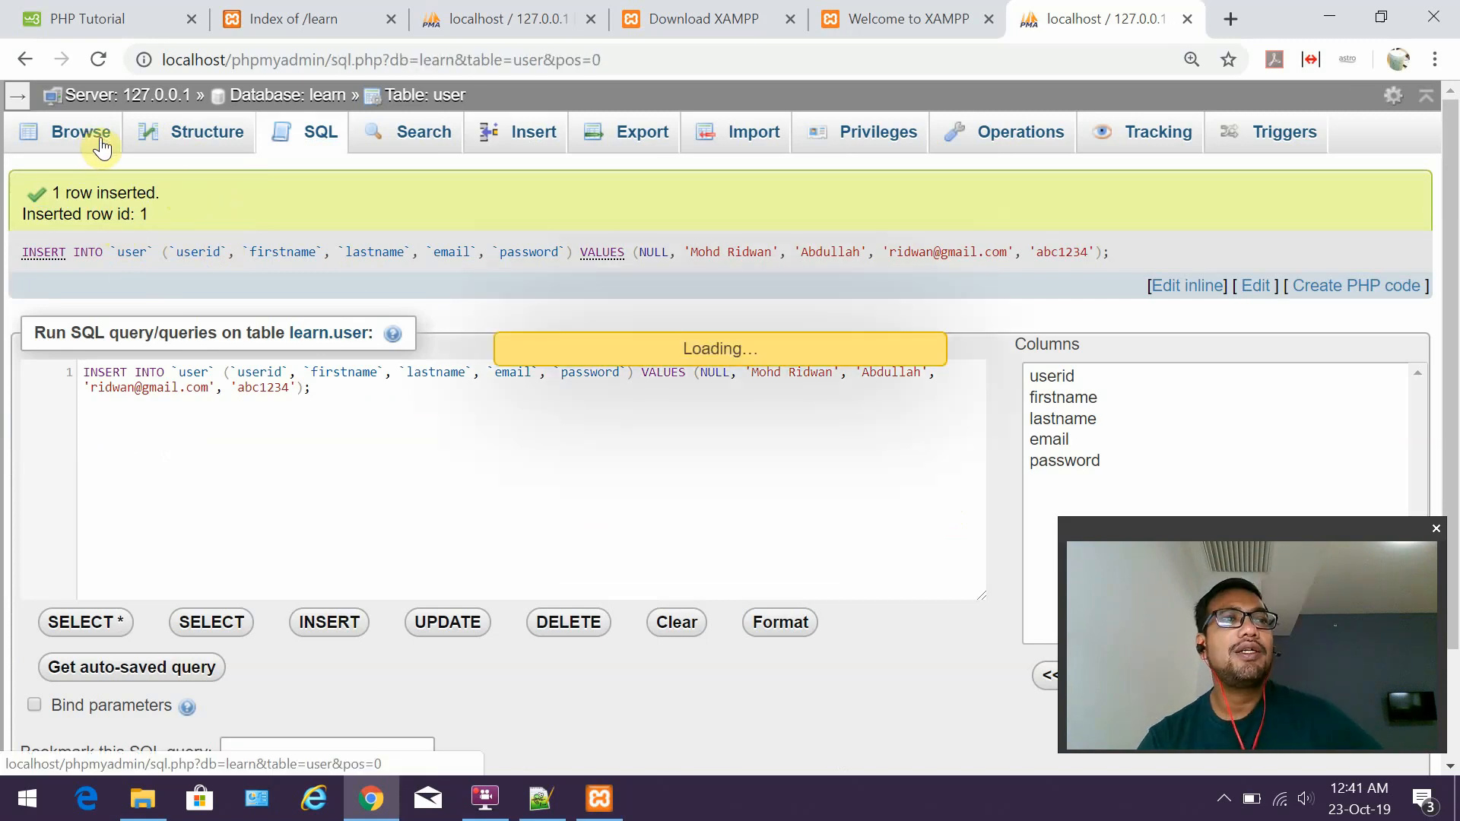
scroll(688, 380, "down", 2)
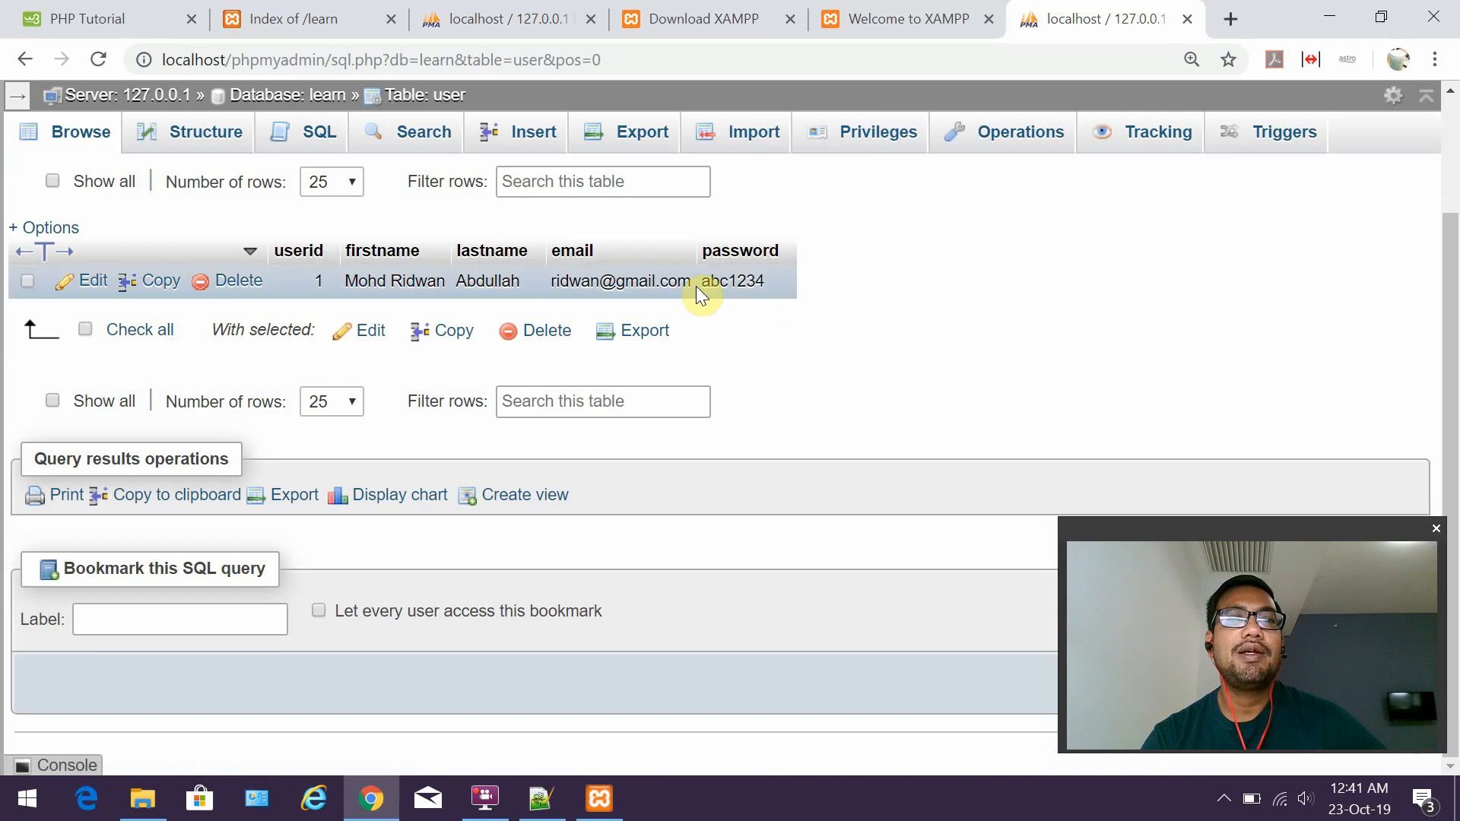
double_click(734, 281)
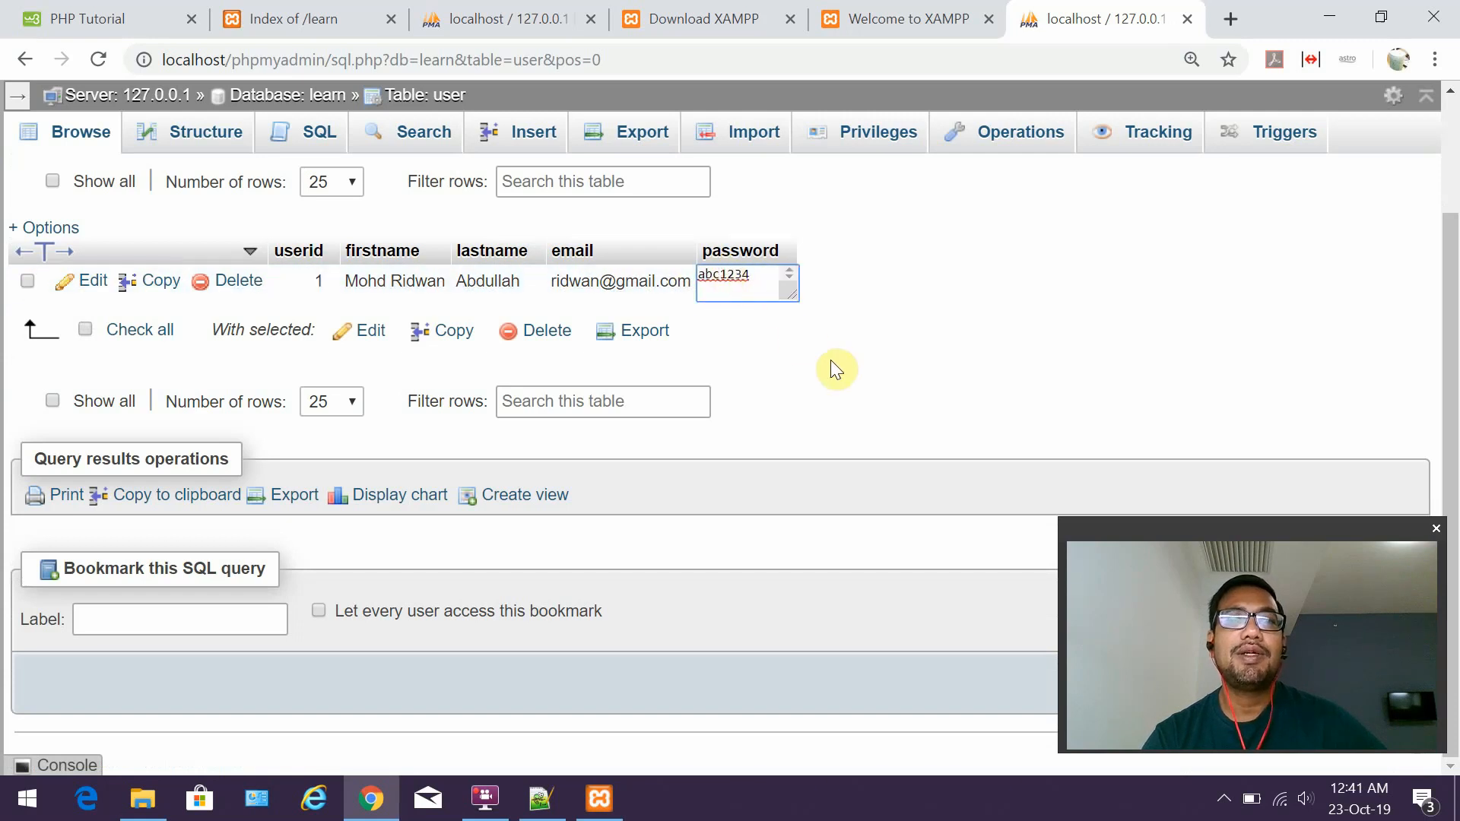
key("Left")
key("Left")
key("Left")
key("Left")
type("d")
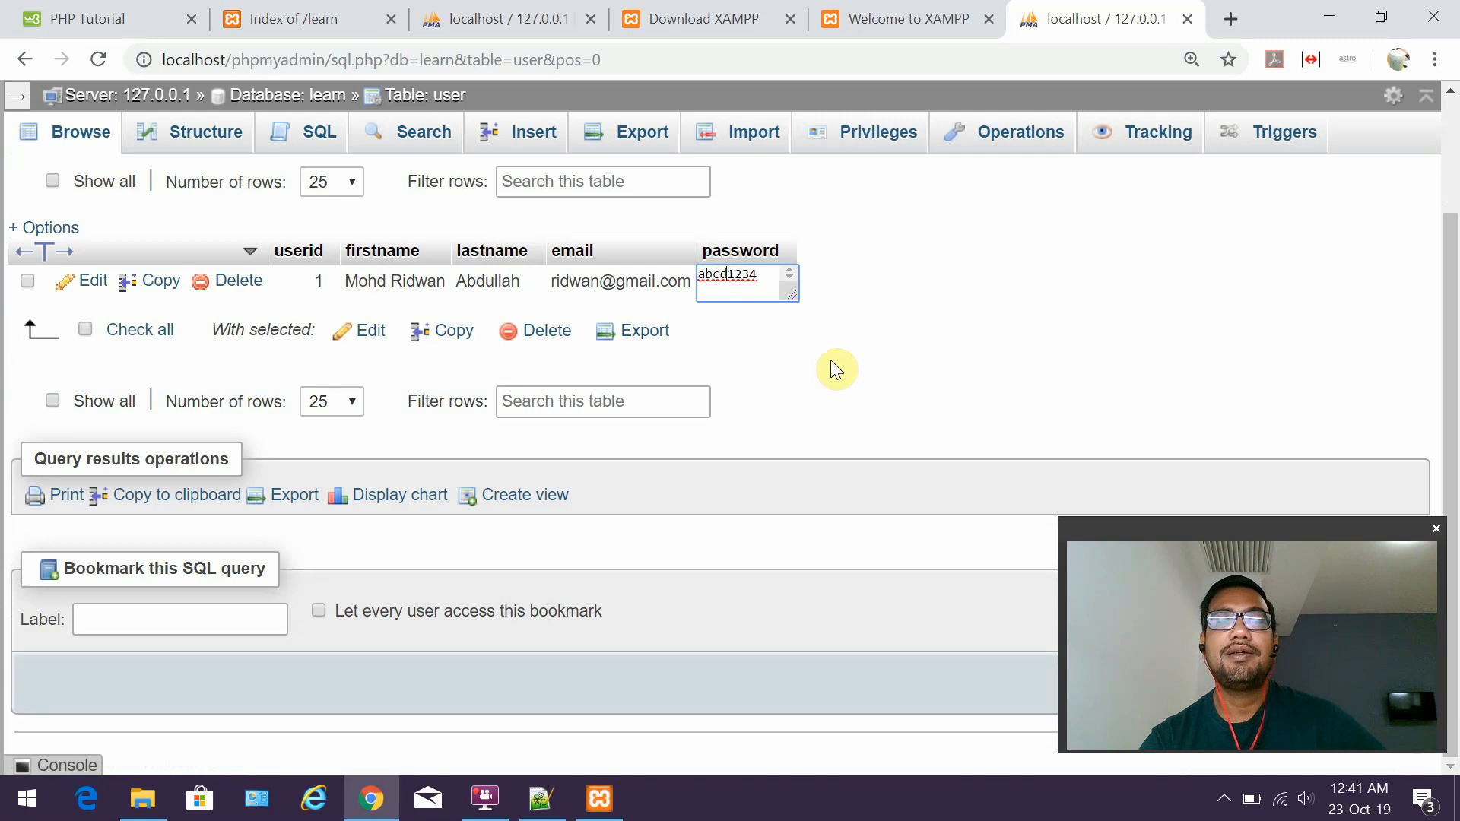
key("Return")
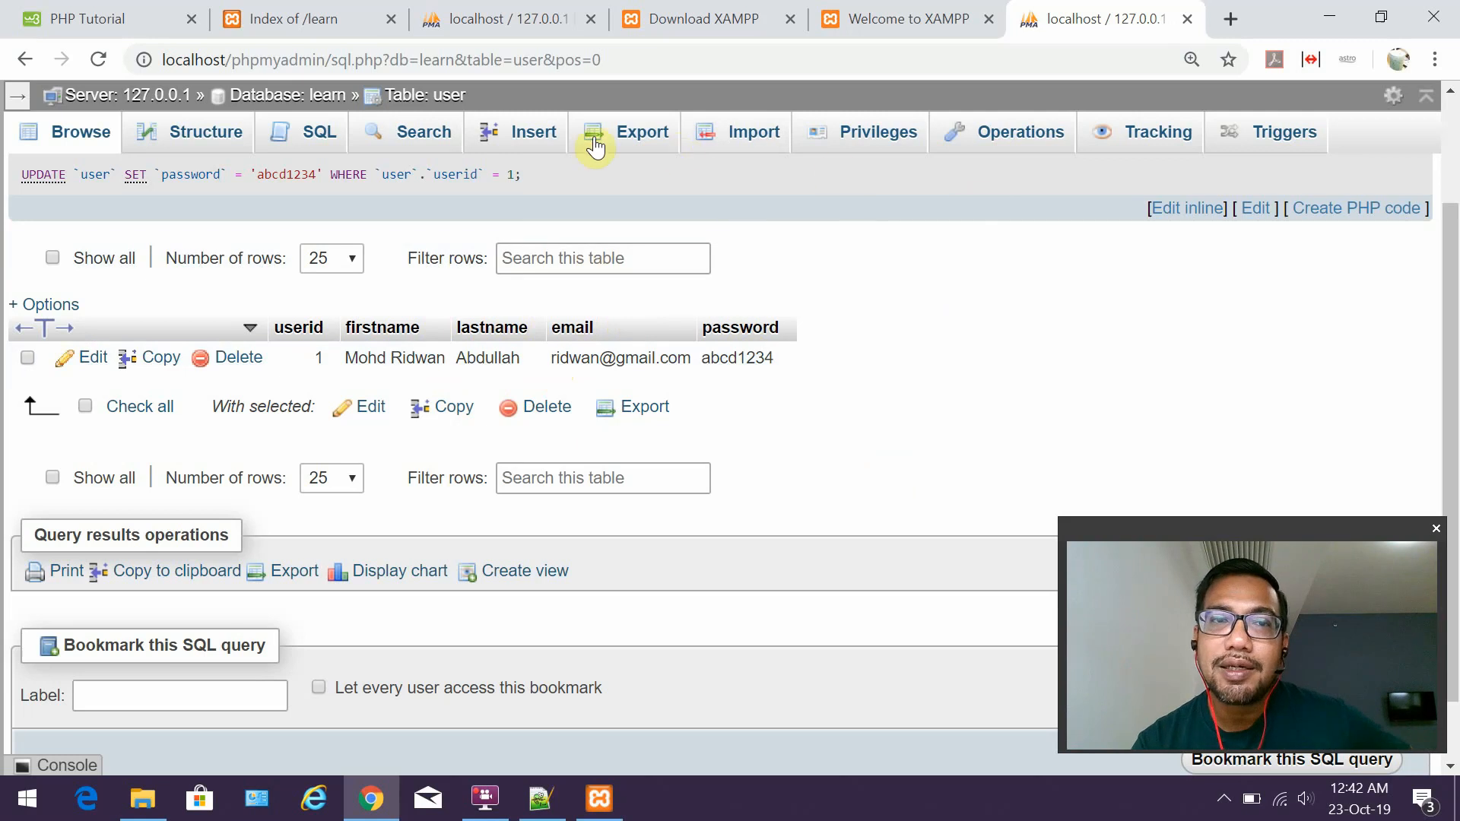
left_click(528, 135)
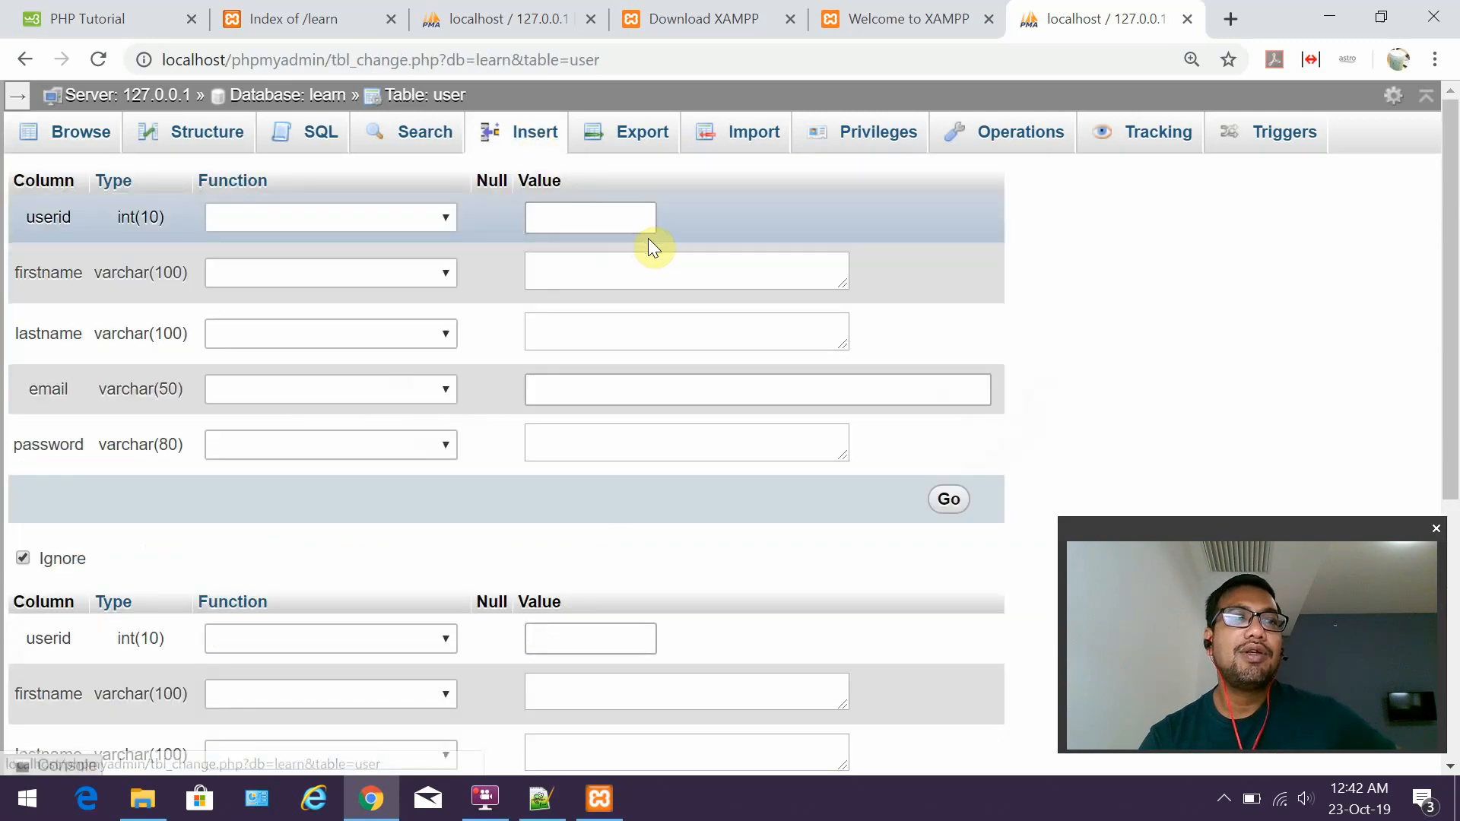
Enter a second user's names with the first user's e-mail, submit, and dismiss the #1062 duplicate-entry error.
left_click(590, 265)
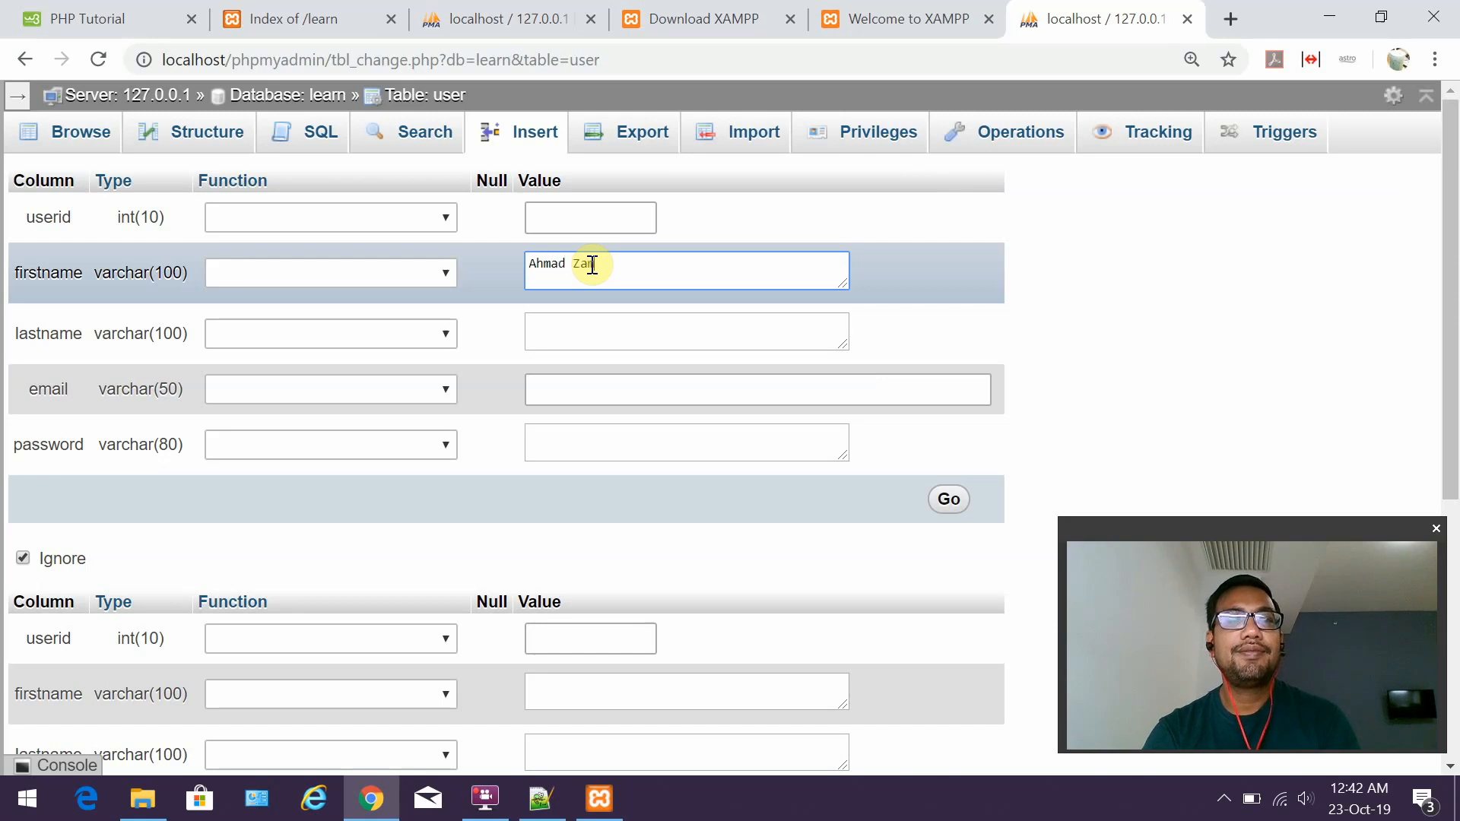
left_click(593, 329)
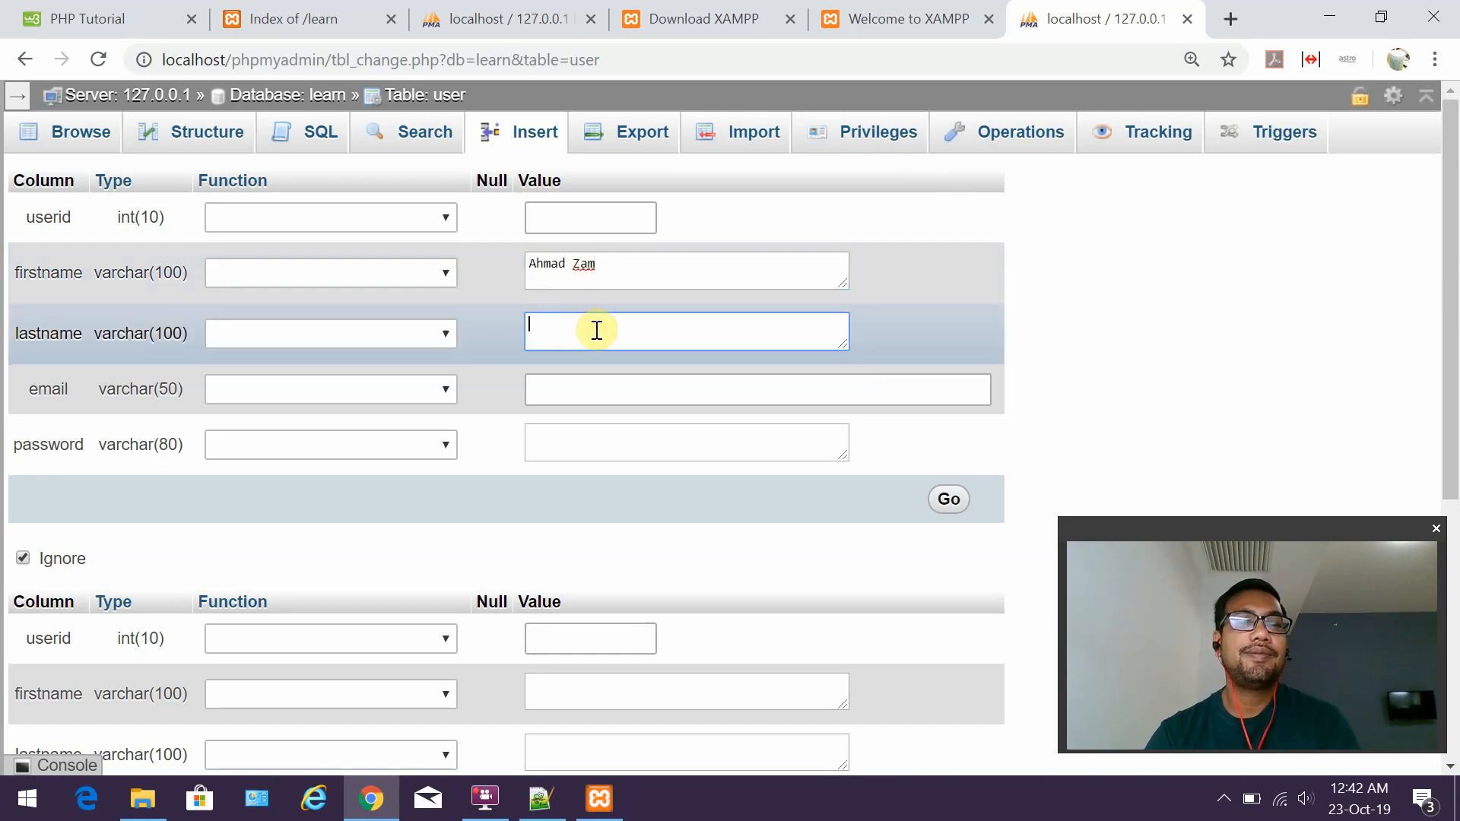
type("Nawawi")
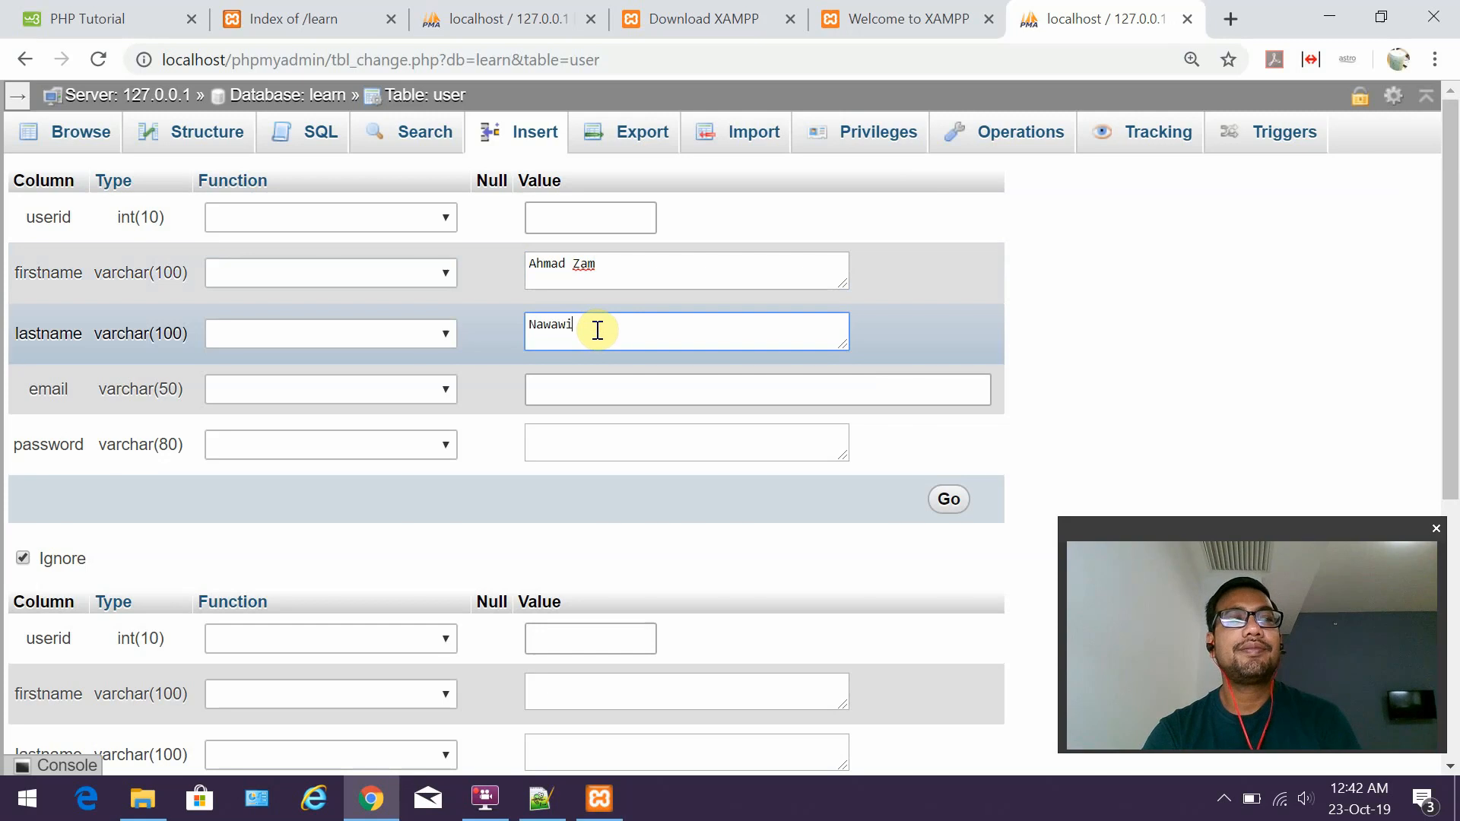
left_click(611, 393)
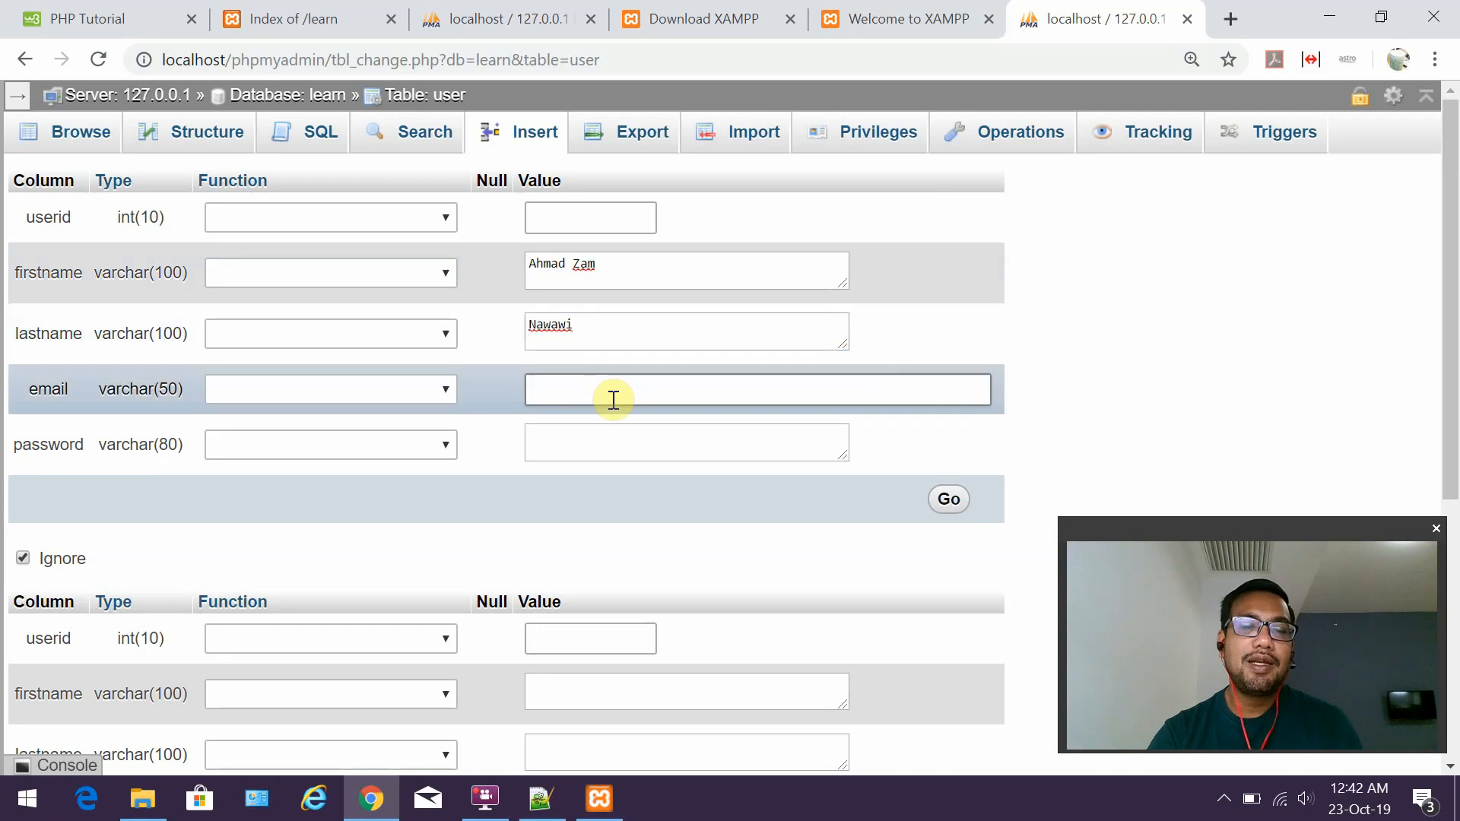
type("moh")
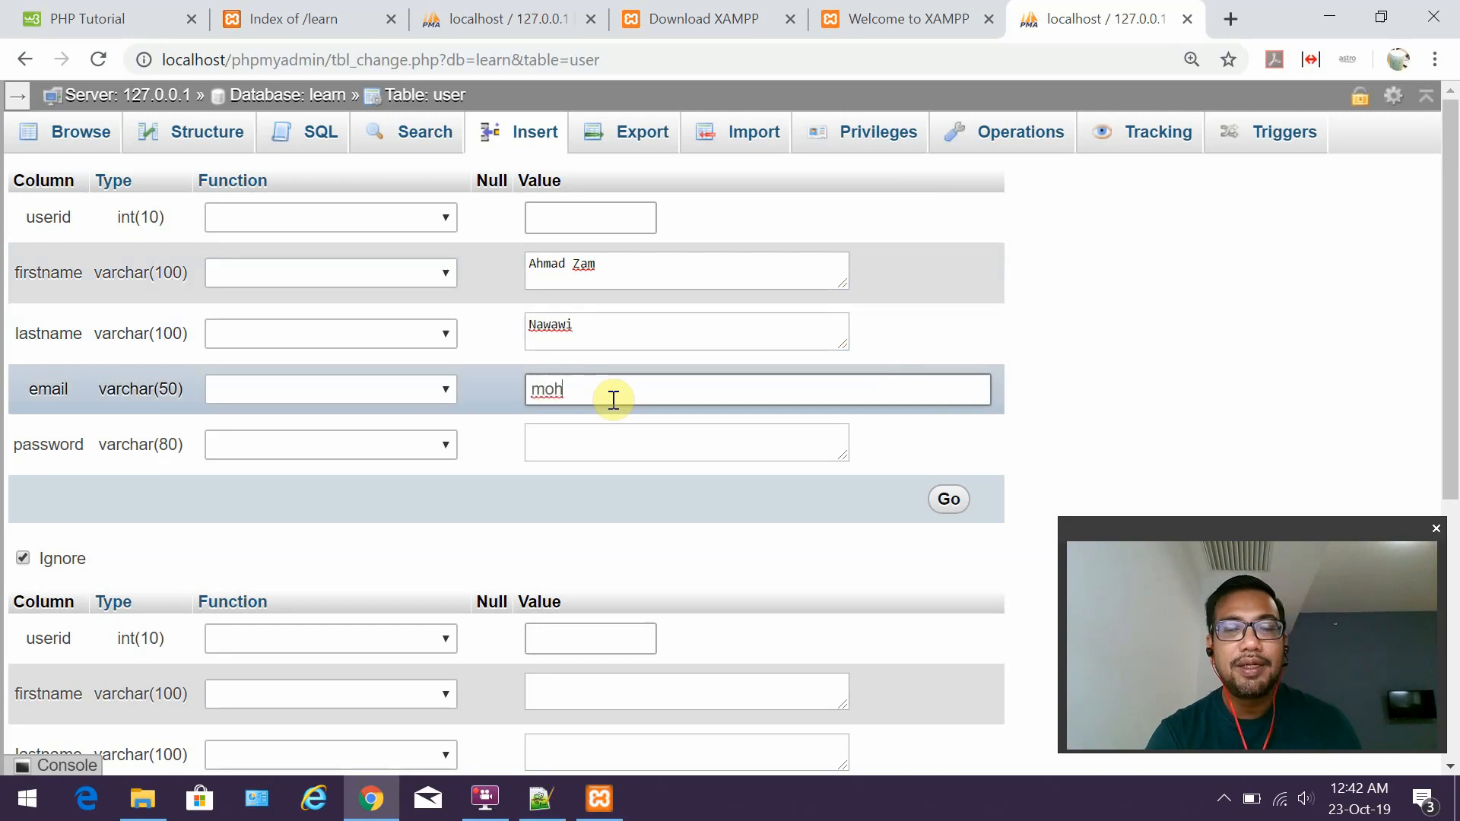
key("BackSpace")
key("BackSpace")
key("BackSpace")
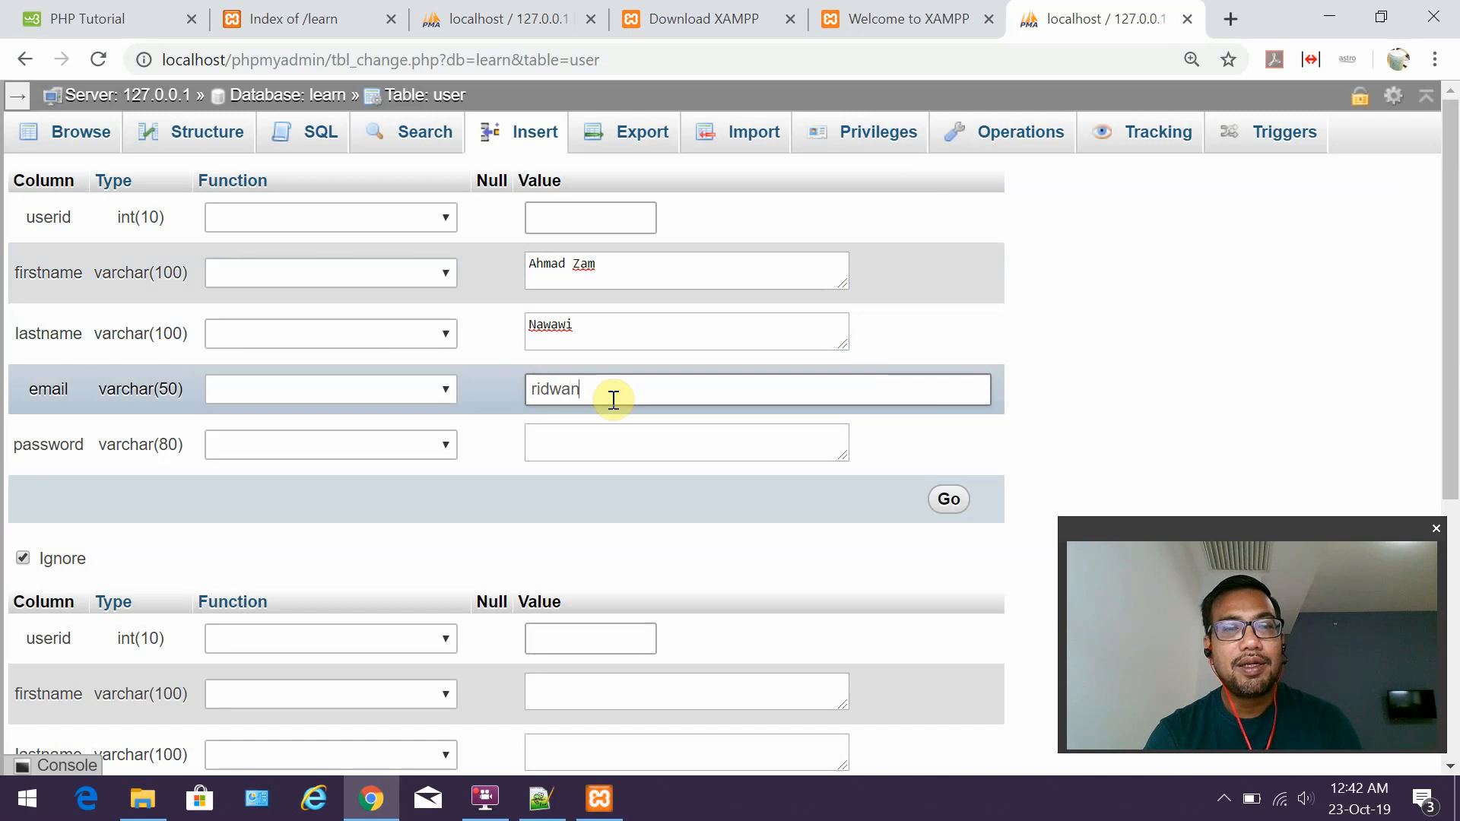
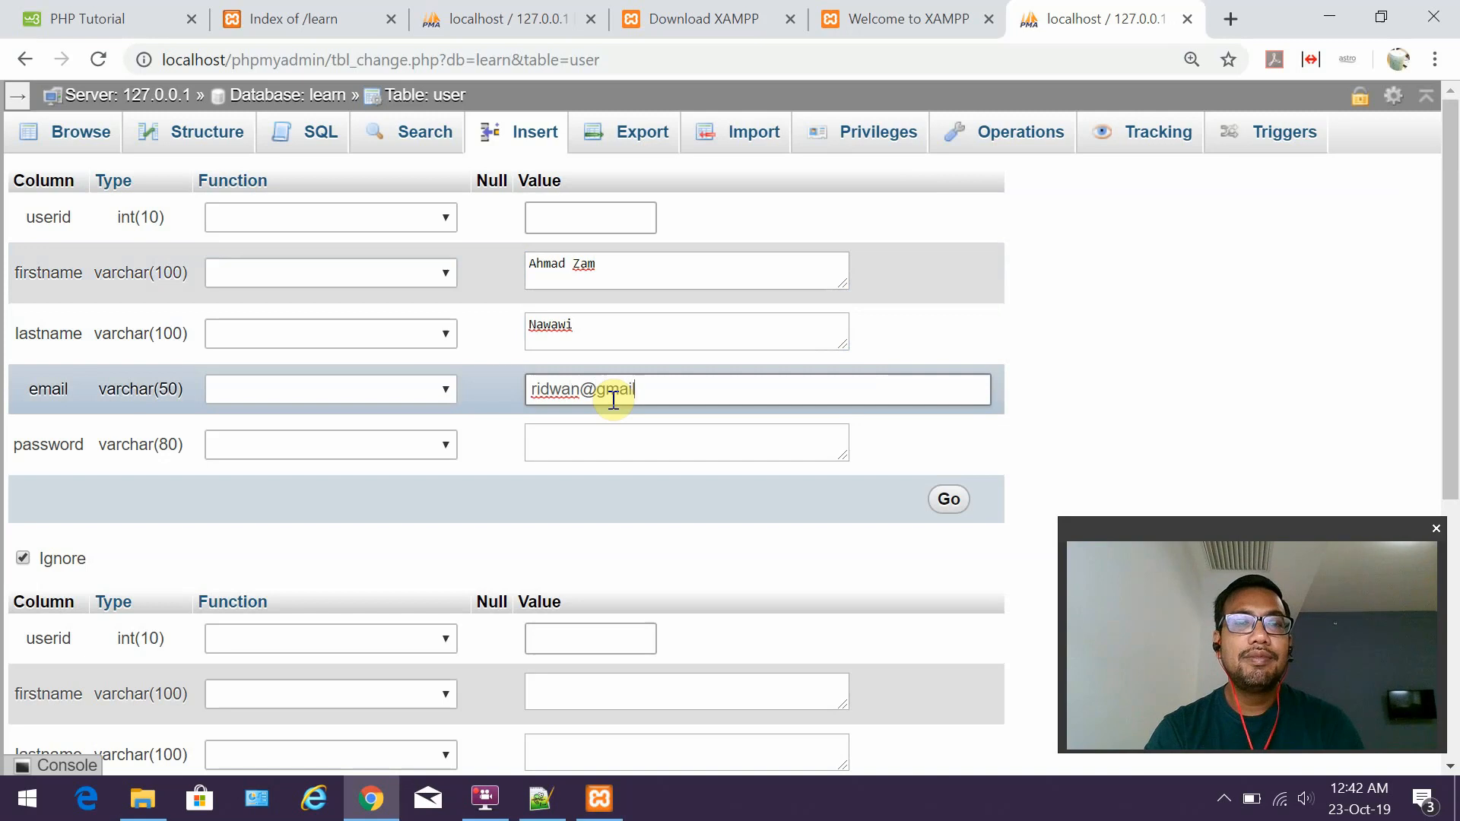
key("Tab")
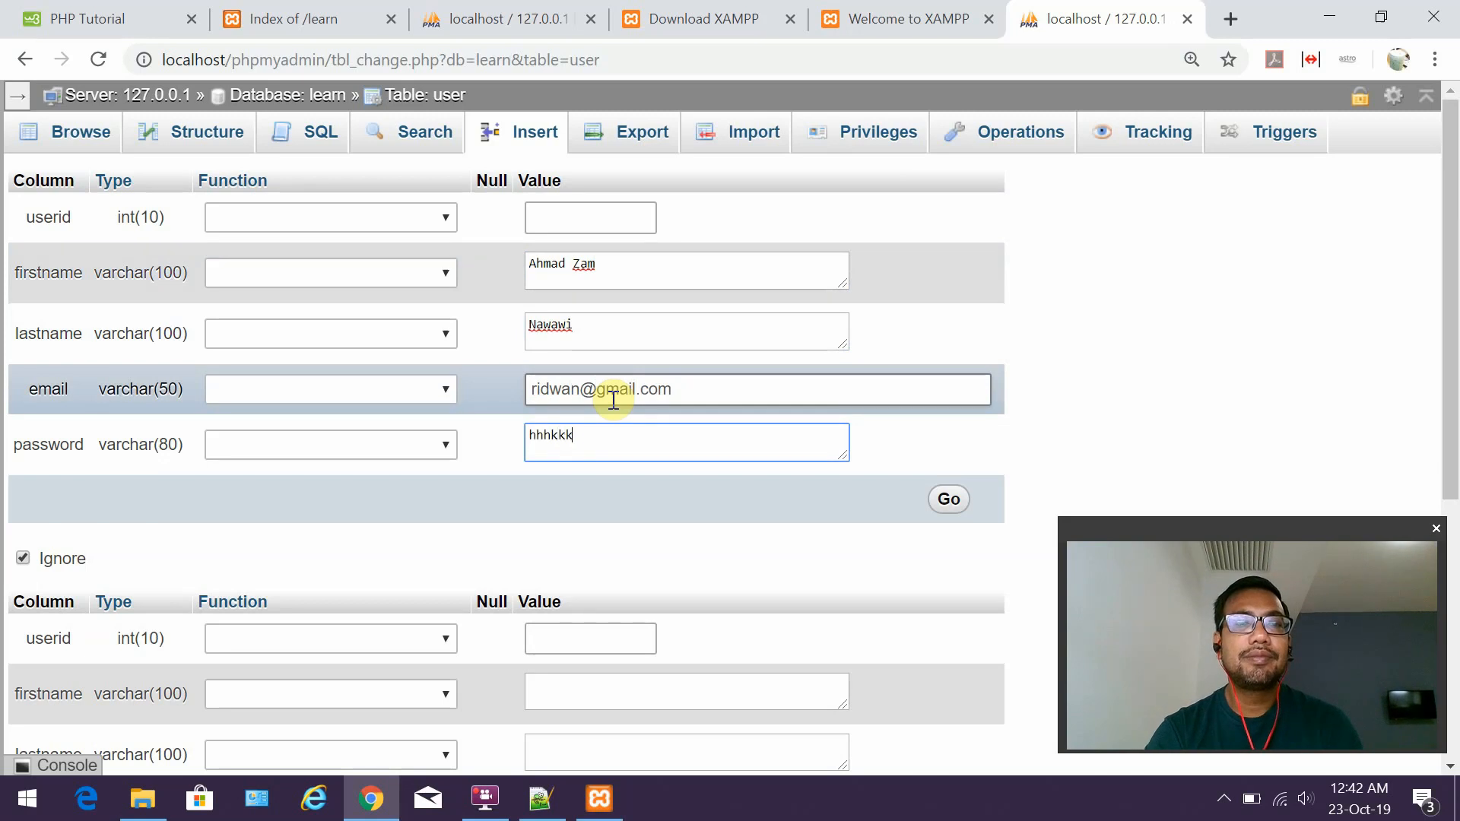
left_click(944, 502)
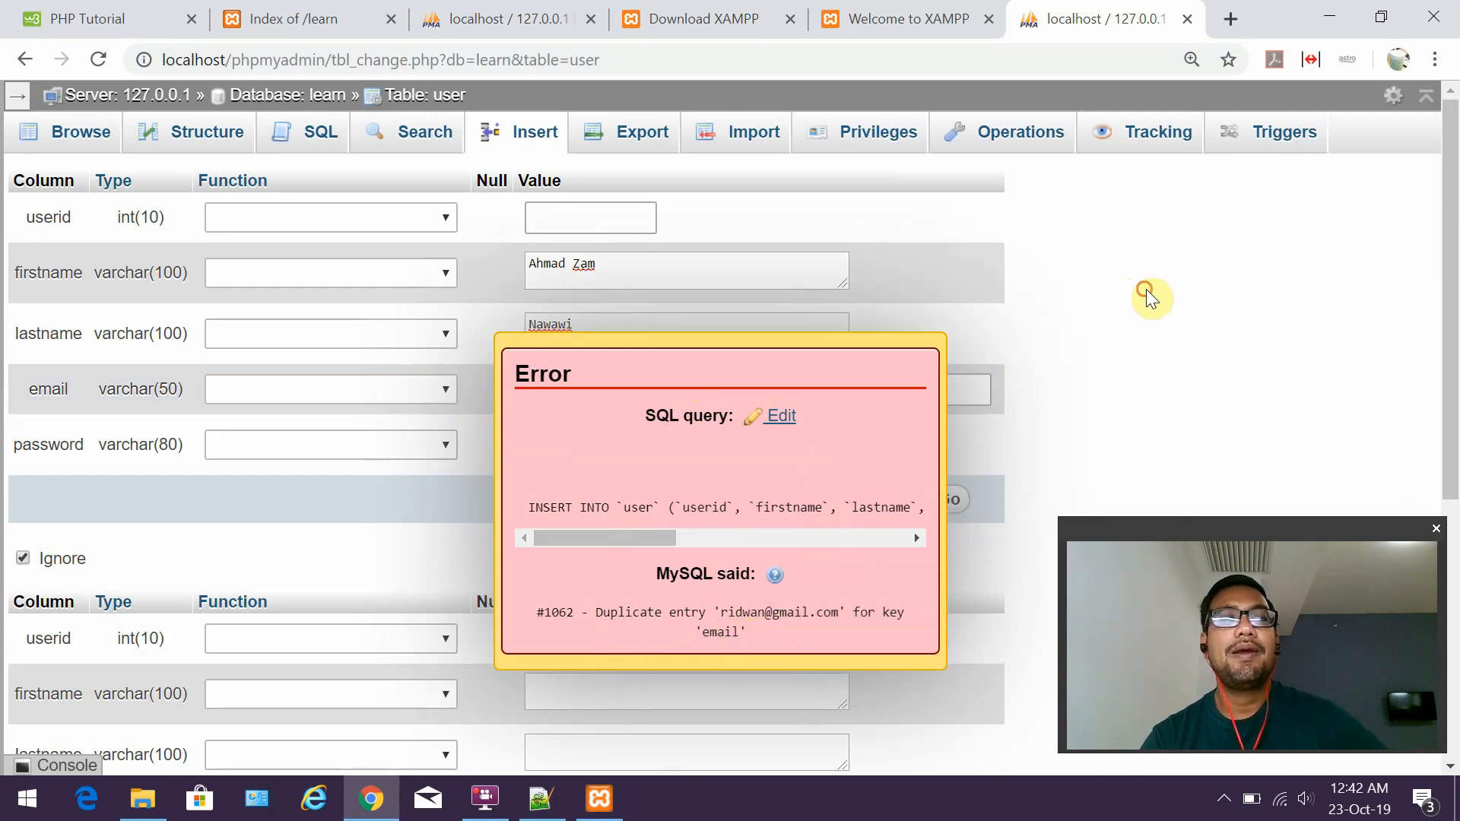
left_click(883, 443)
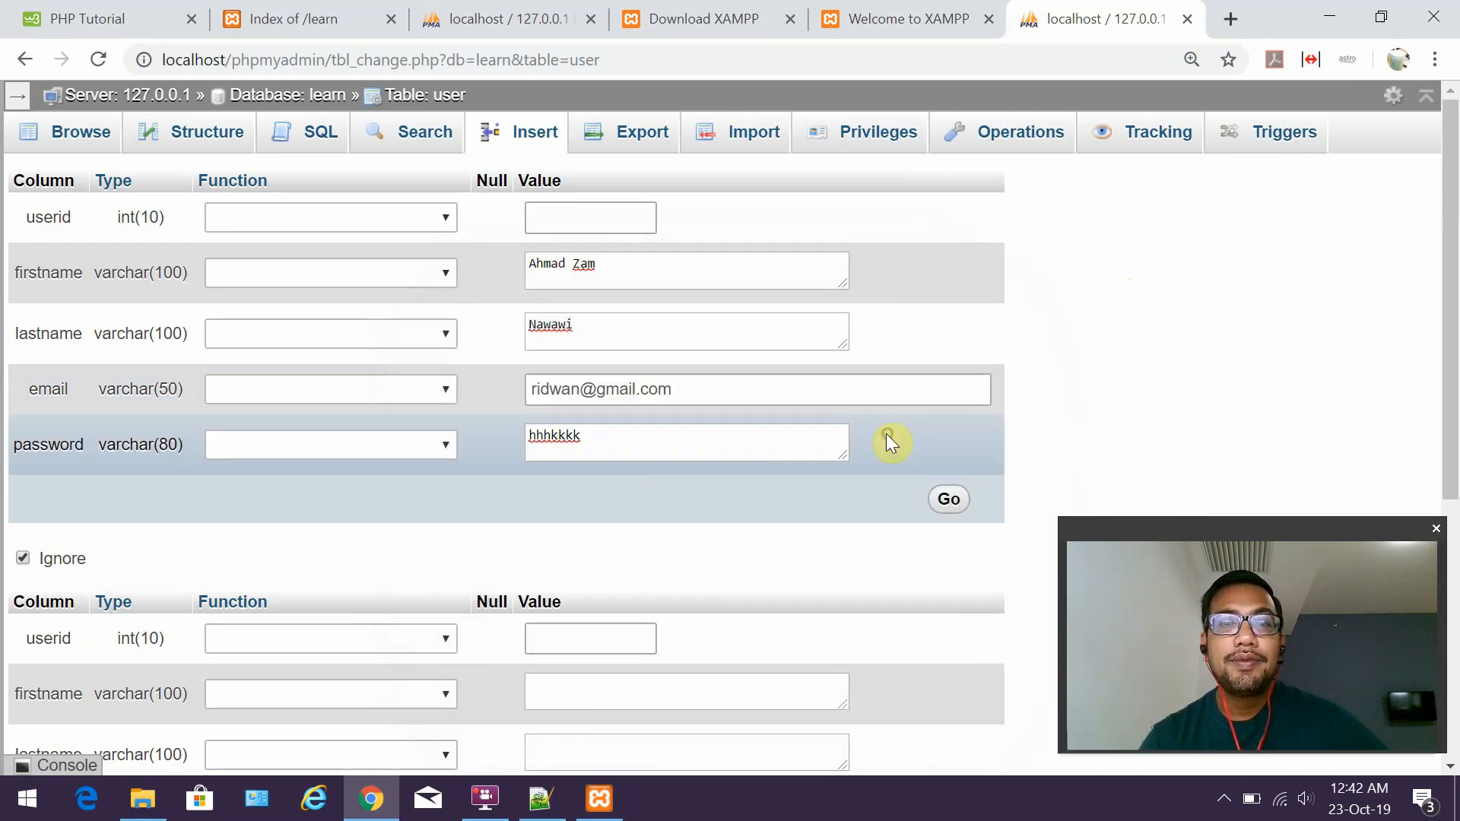
Change the e-mail's name part to a new value, insert the second user, and browse the two rows.
left_click(580, 388)
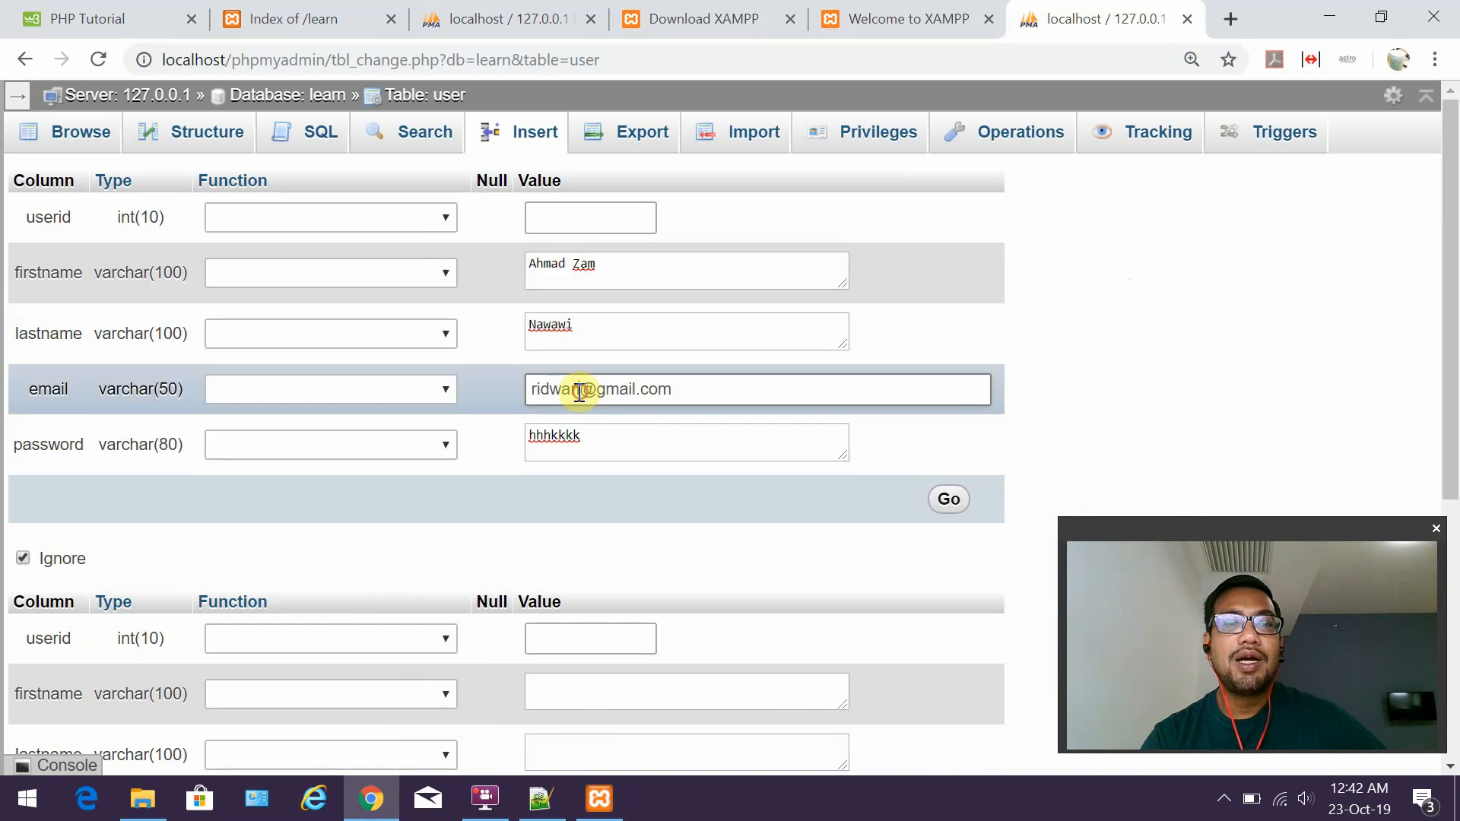
left_click_drag(581, 388, 503, 392)
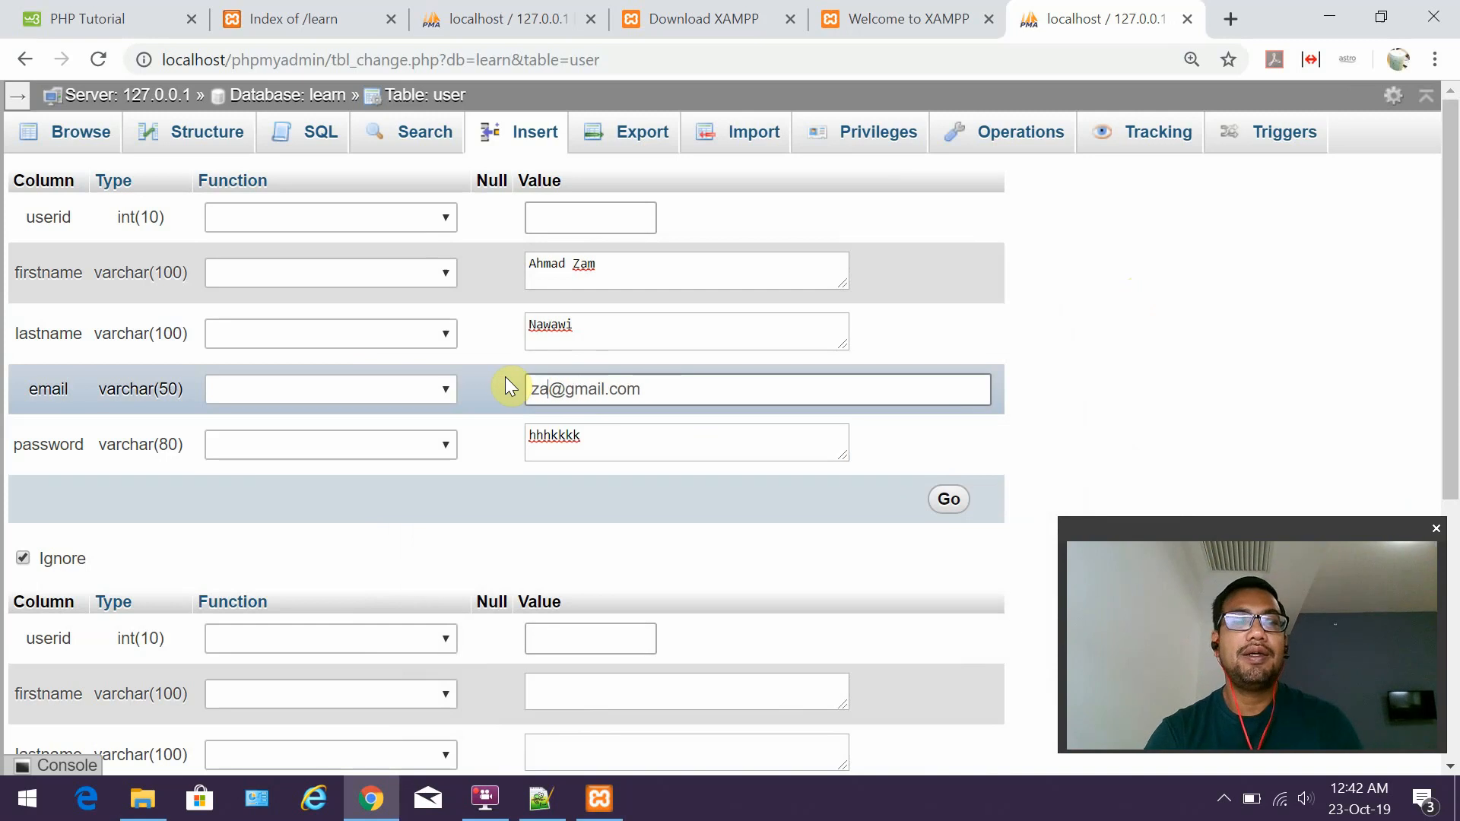
left_click(961, 503)
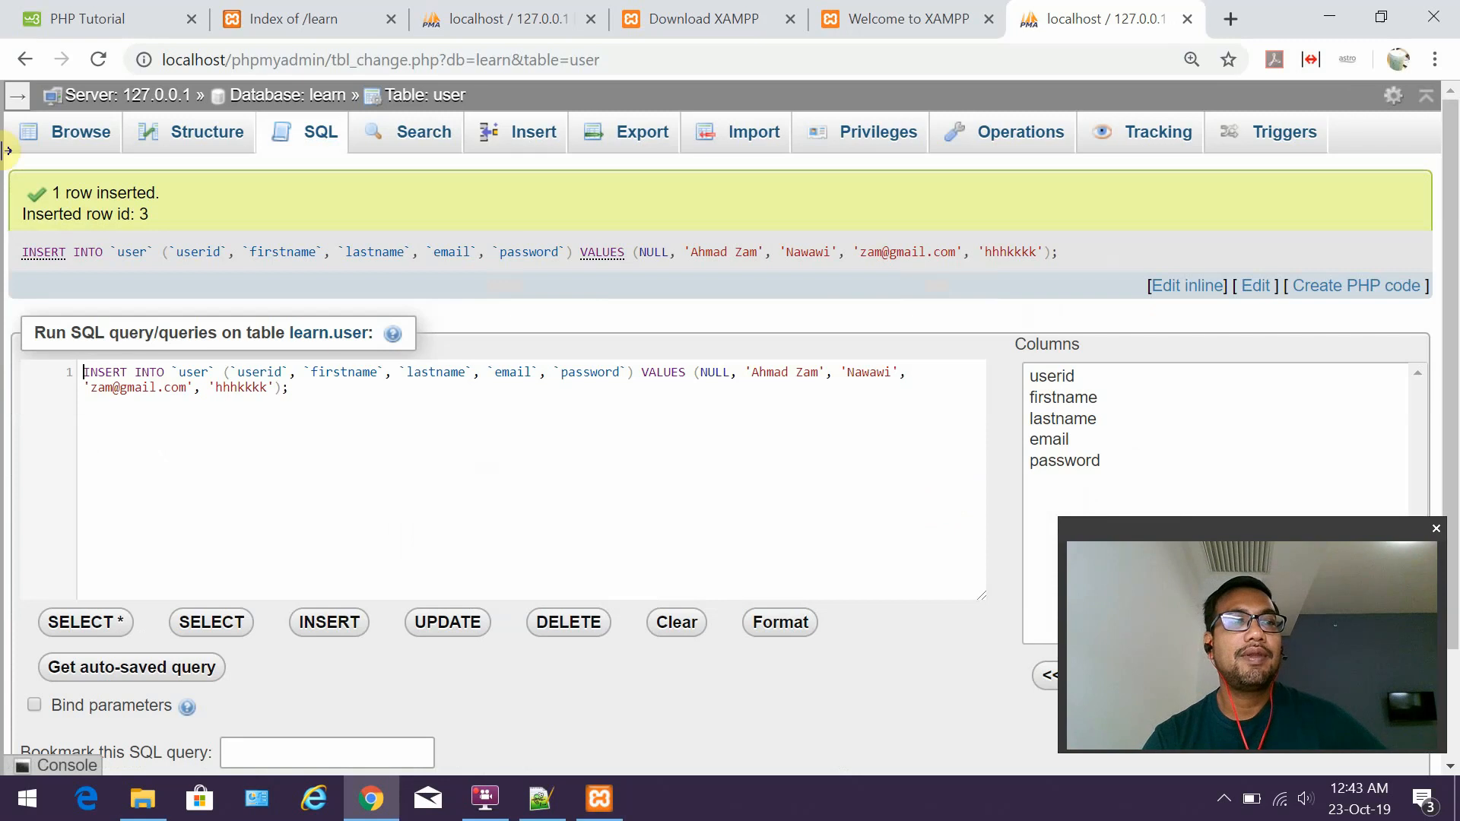
left_click(68, 139)
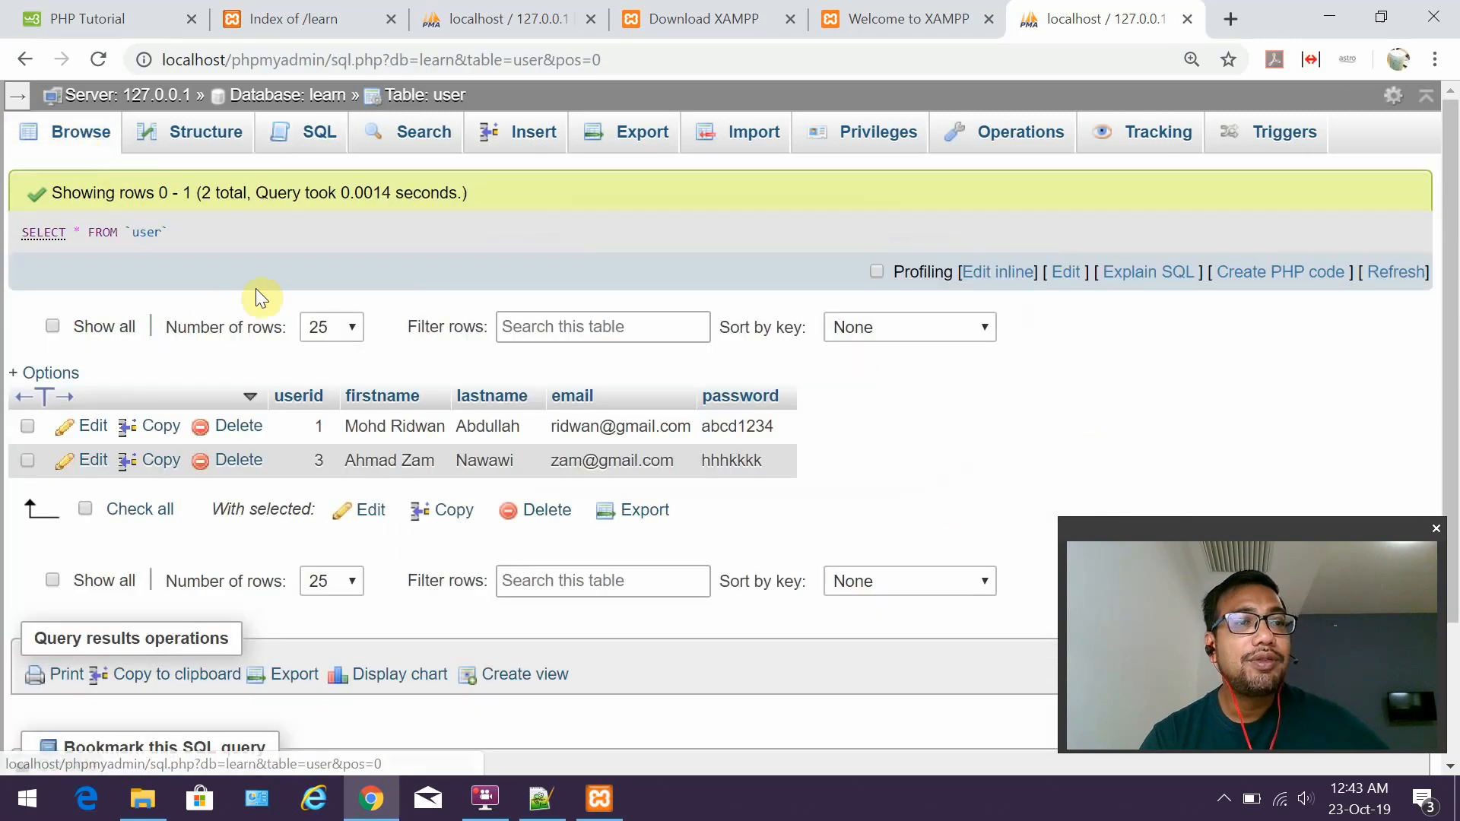
scroll(301, 310, "down", 1)
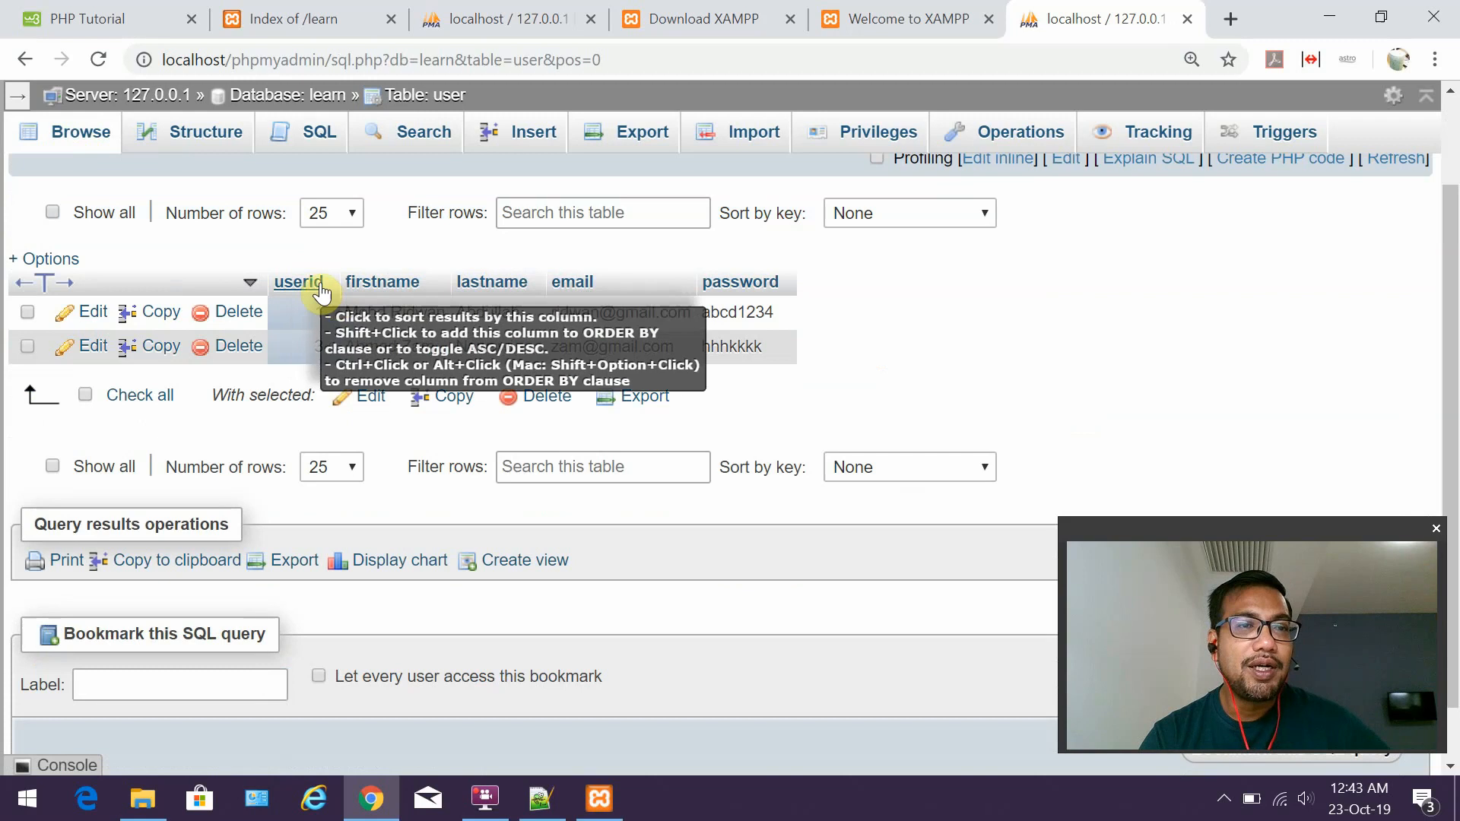